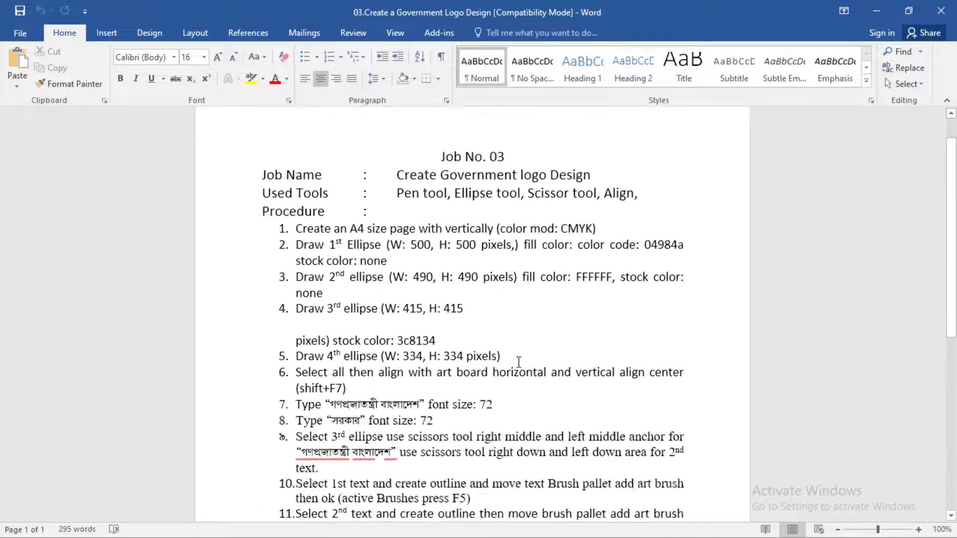
- Review the Word job sheet's job name, list of tools used and first procedure step
scroll(532, 399, "up", 1)
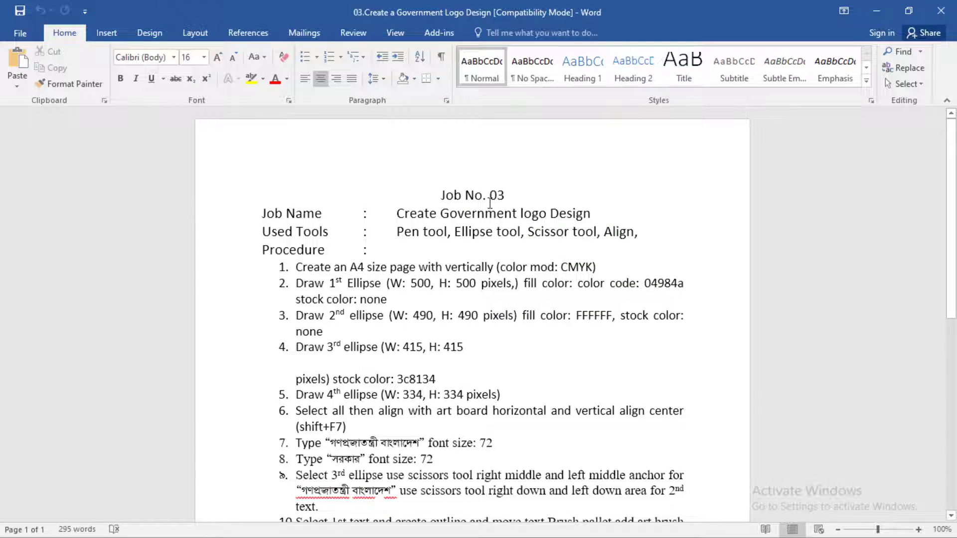
left_click_drag(396, 214, 618, 213)
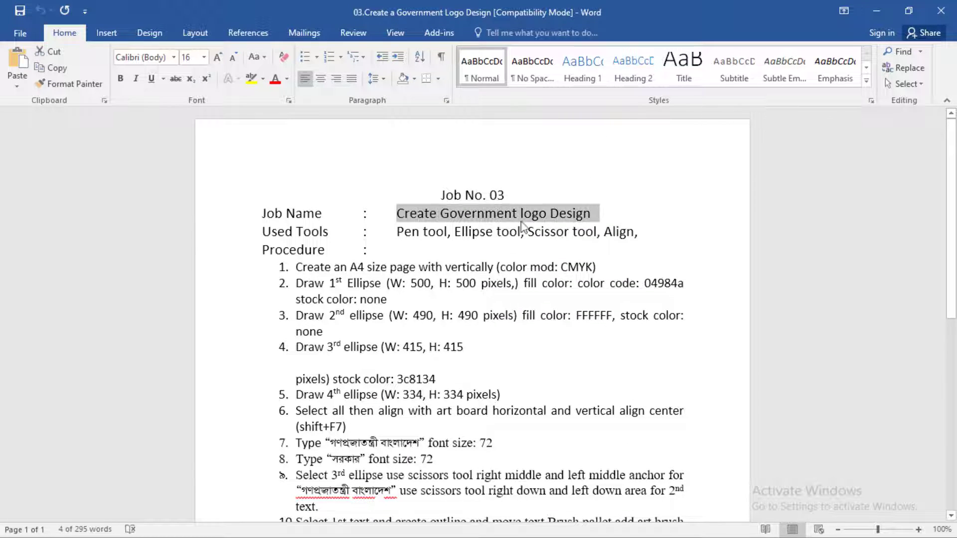
left_click(420, 233)
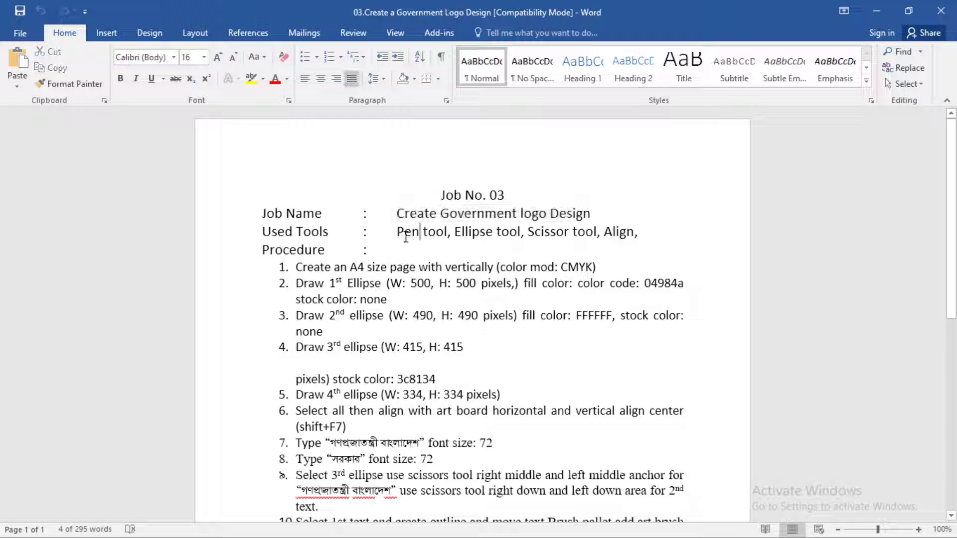
left_click_drag(413, 230, 454, 232)
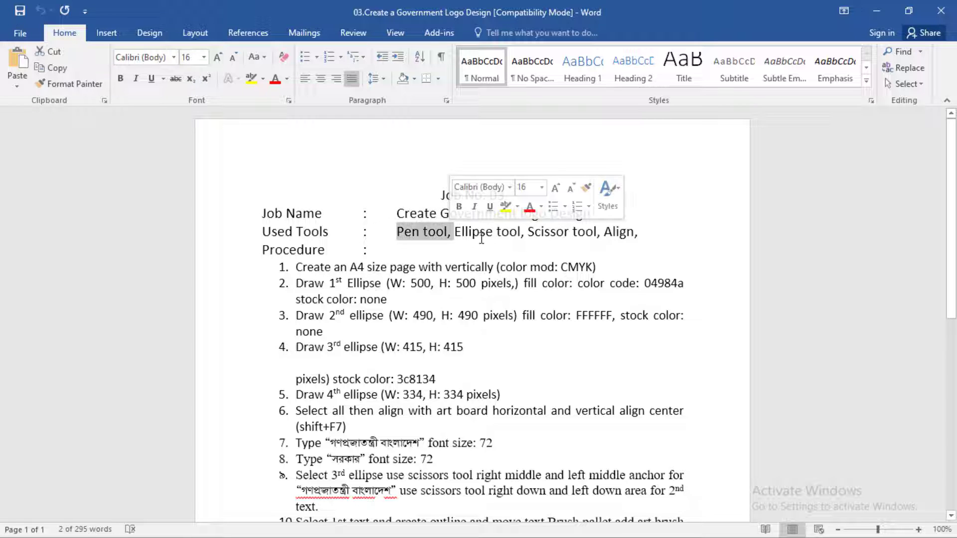
left_click(507, 231)
left_click_drag(653, 232, 369, 232)
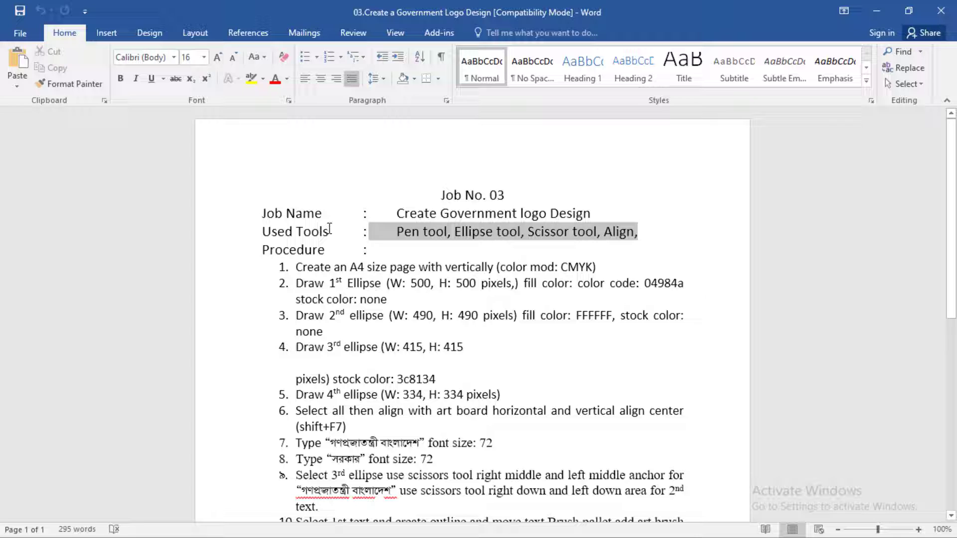
left_click(231, 300)
left_click(527, 283)
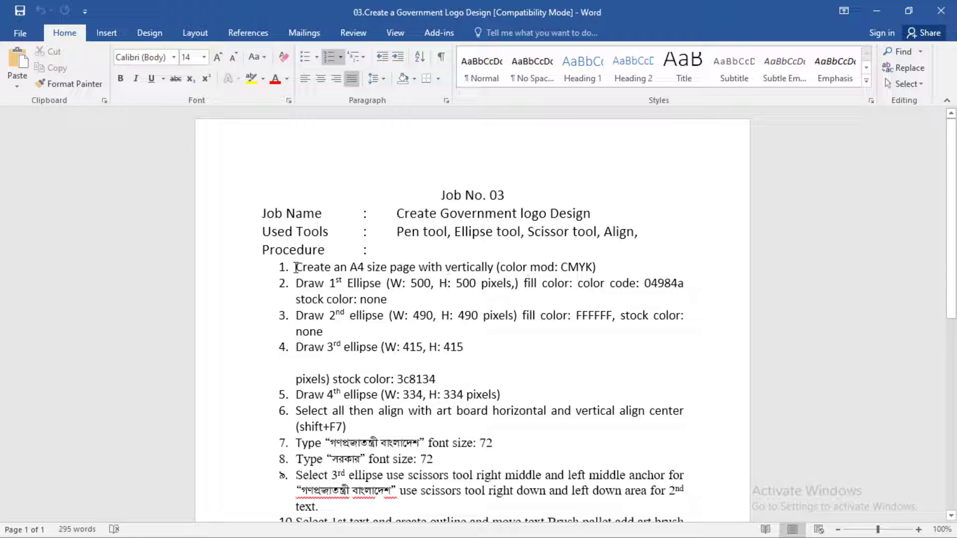
left_click_drag(296, 267, 726, 265)
left_click(357, 284)
scroll(357, 289, "down", 1)
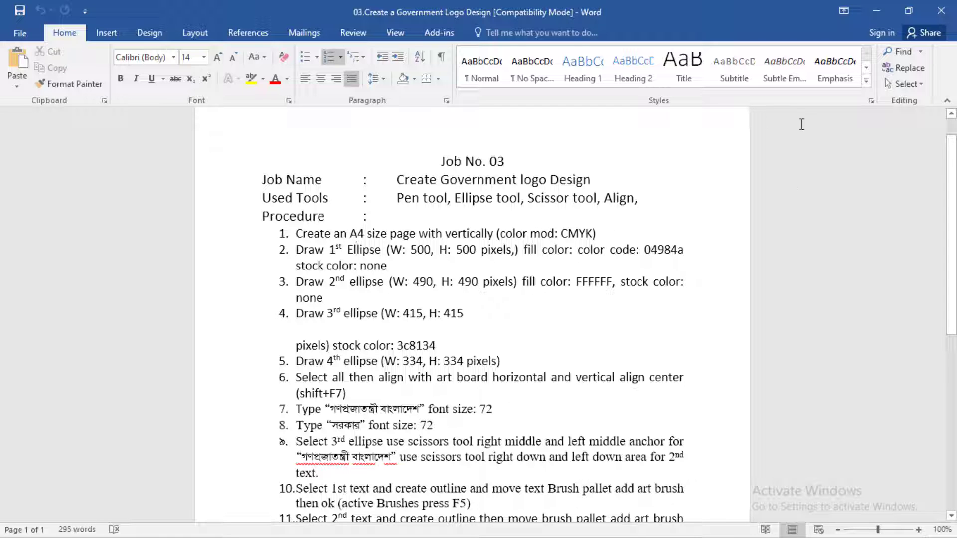
- Put Word on the left and Illustrator on the right, then create a new A4 landscape document
key("super+Left")
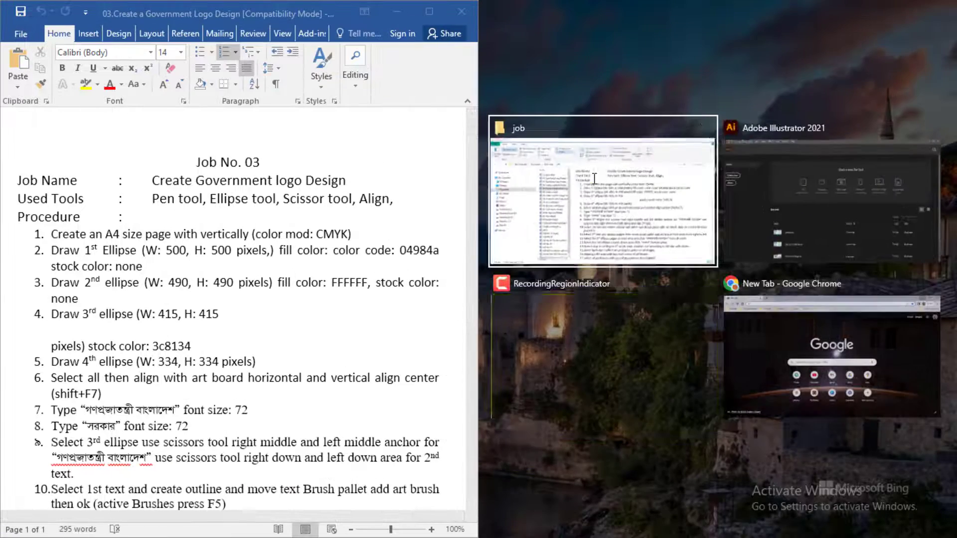
left_click(848, 202)
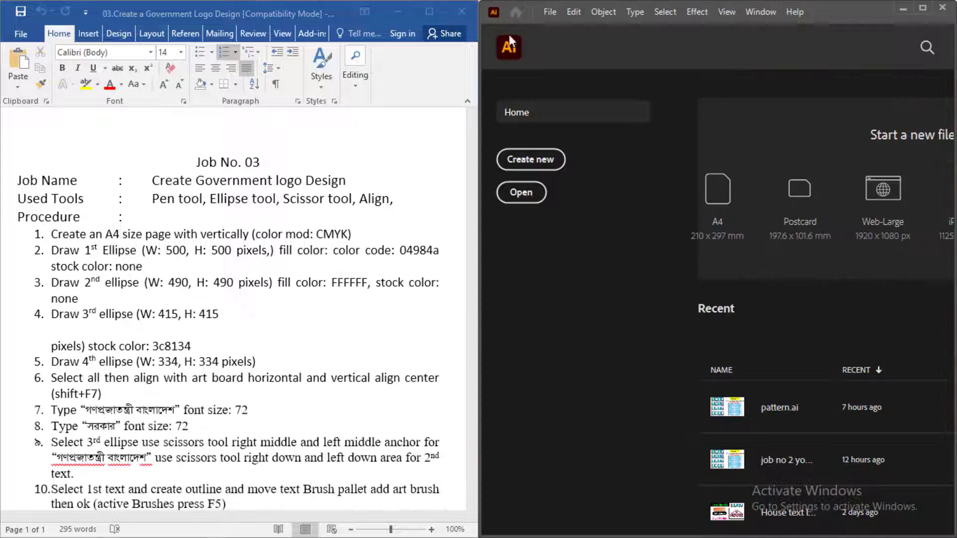
left_click(550, 12)
left_click(587, 30)
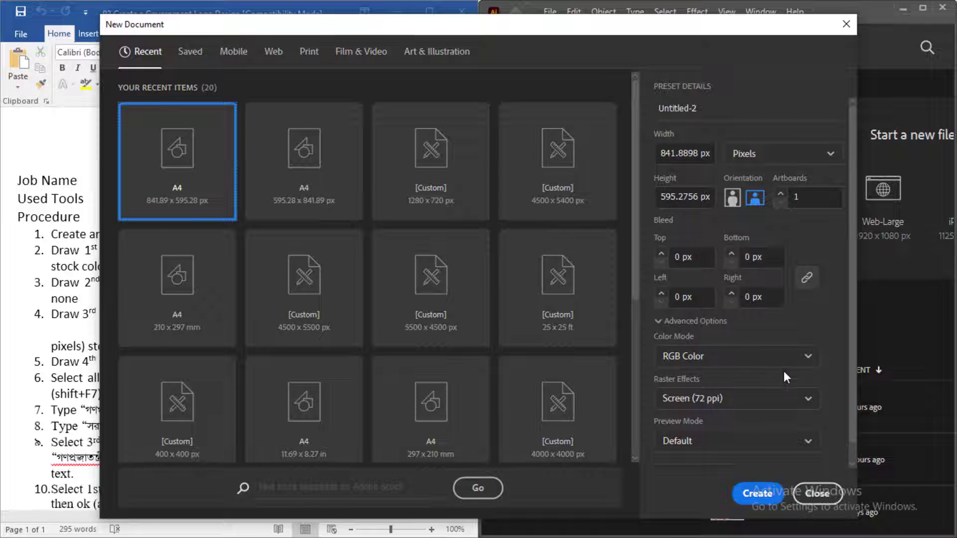
left_click(758, 494)
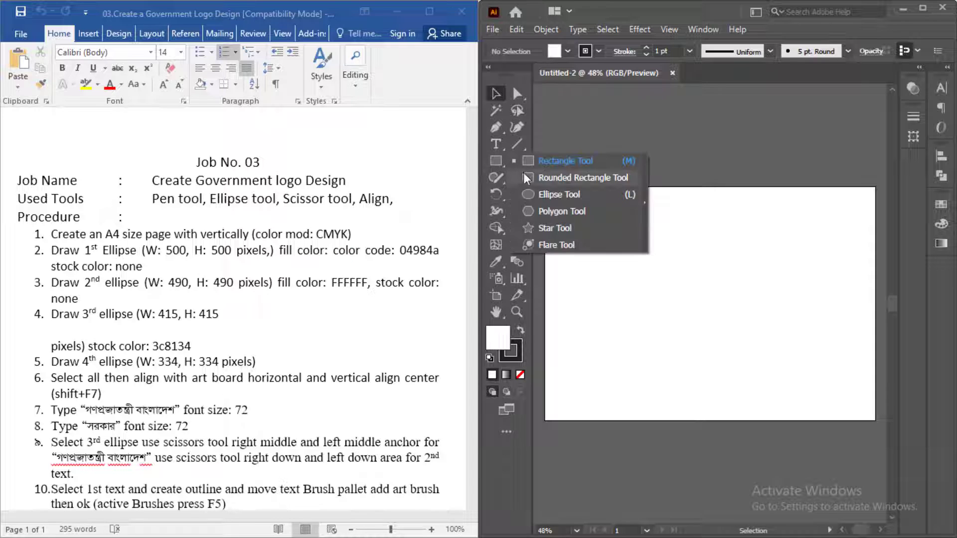
- Draw a circle 500 px wide and high with linked dimensions
left_click_drag(496, 161, 531, 187)
left_click(644, 280)
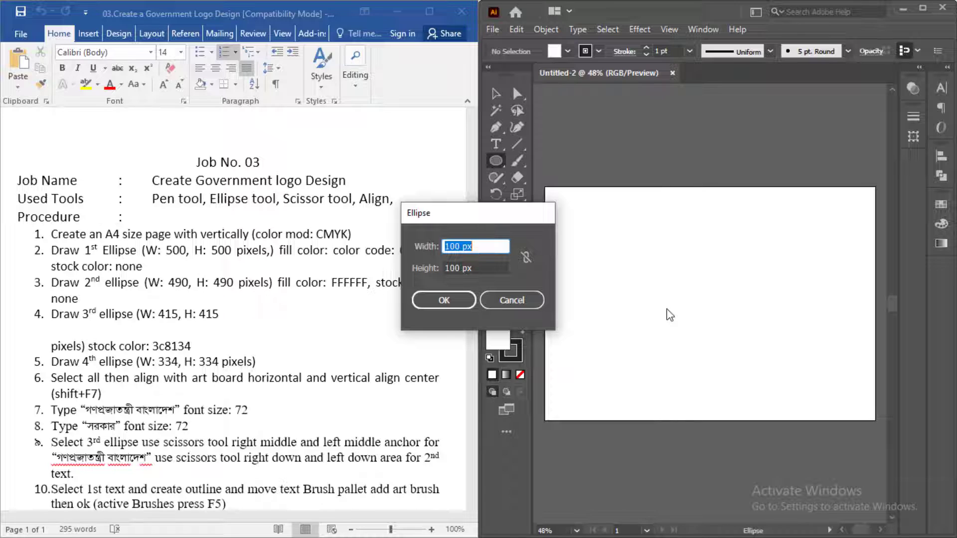
left_click(527, 259)
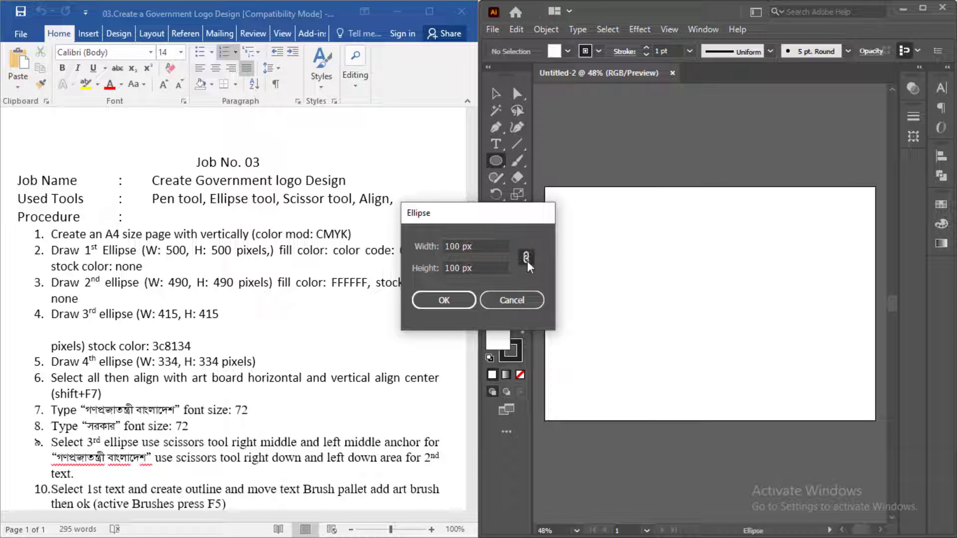
left_click(480, 247)
double_click(480, 247)
type("500")
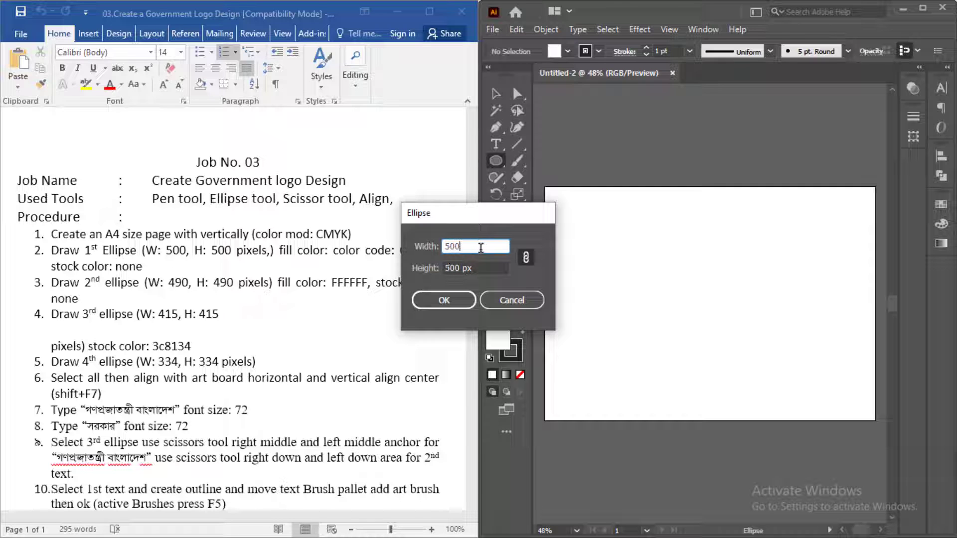
left_click(444, 300)
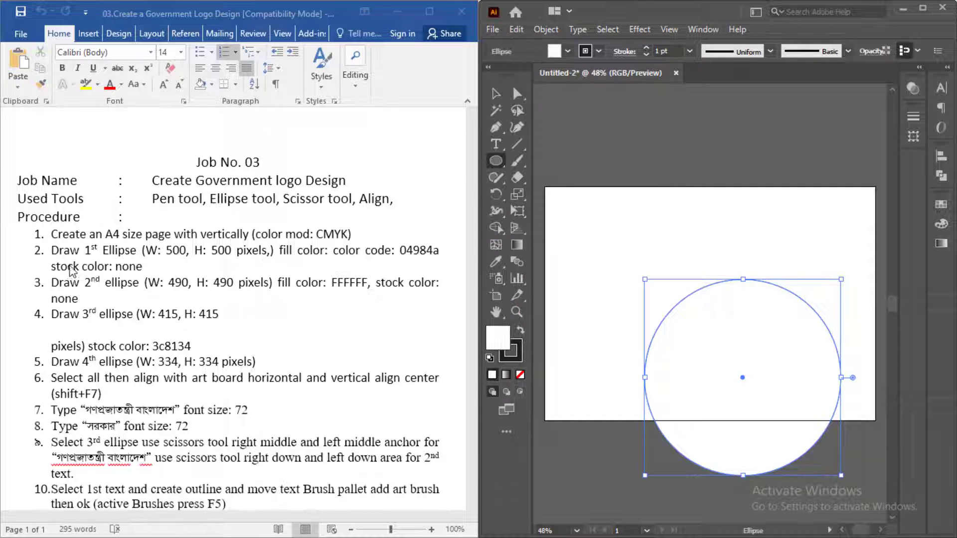
- Give the circle no stroke and a 04984a green fill
left_click(516, 358)
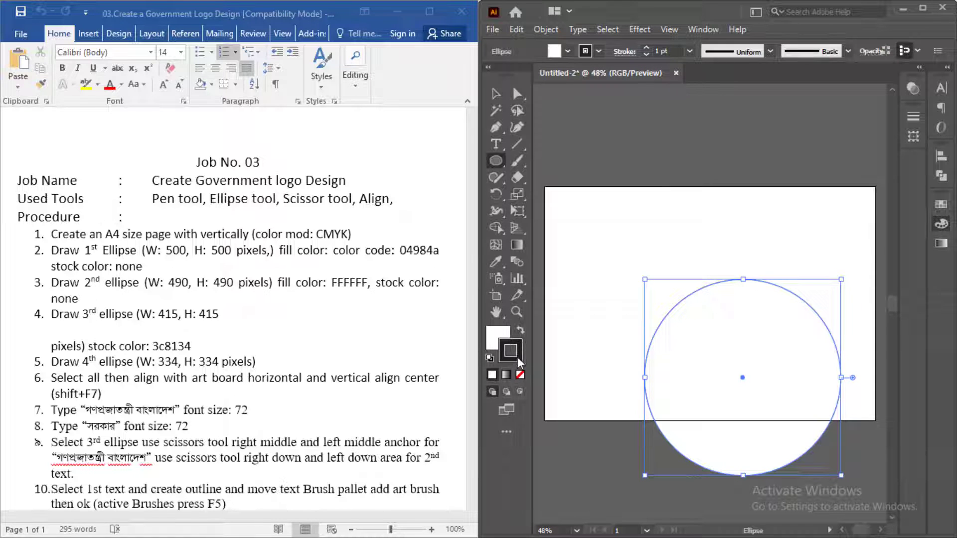
left_click(520, 374)
left_click(902, 198)
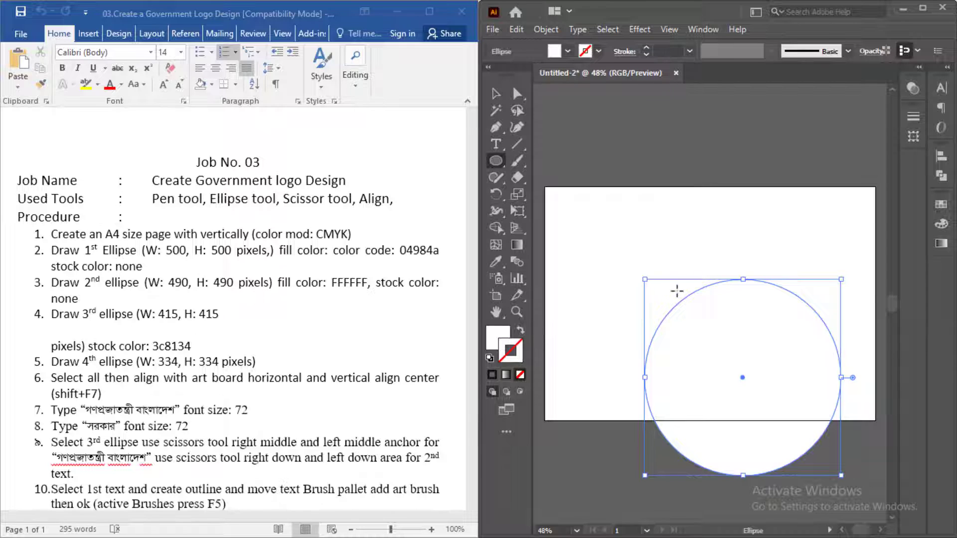
left_click(941, 224)
left_click(770, 234)
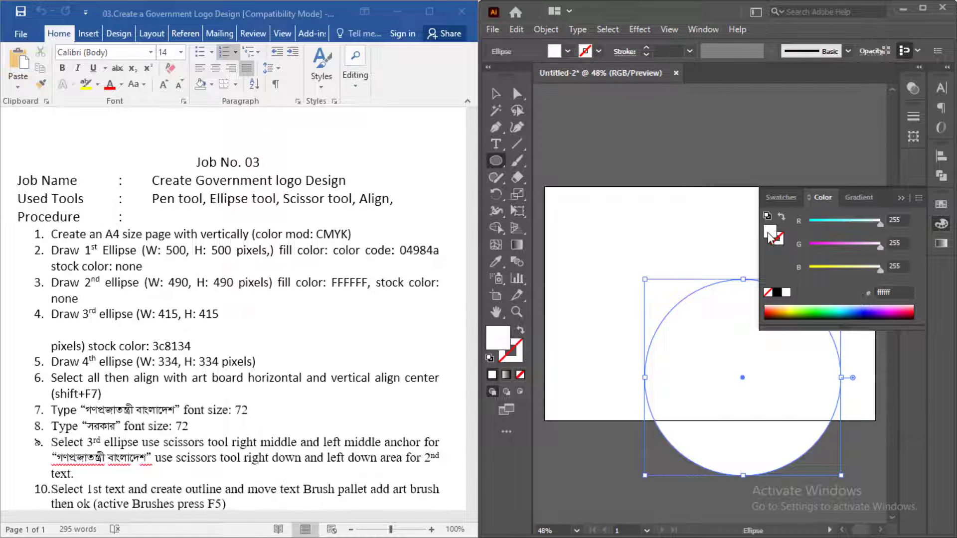
left_click(898, 292)
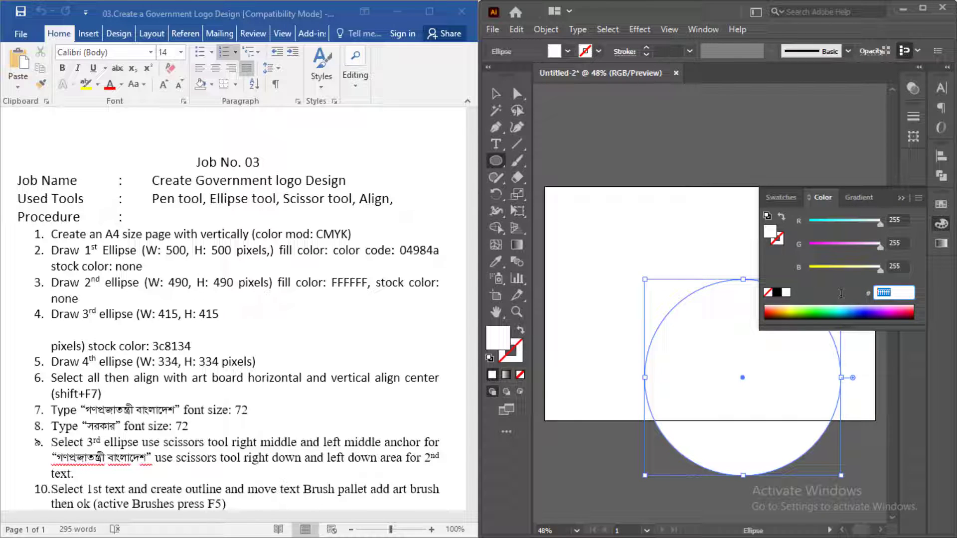
type("04984a")
key("Tab")
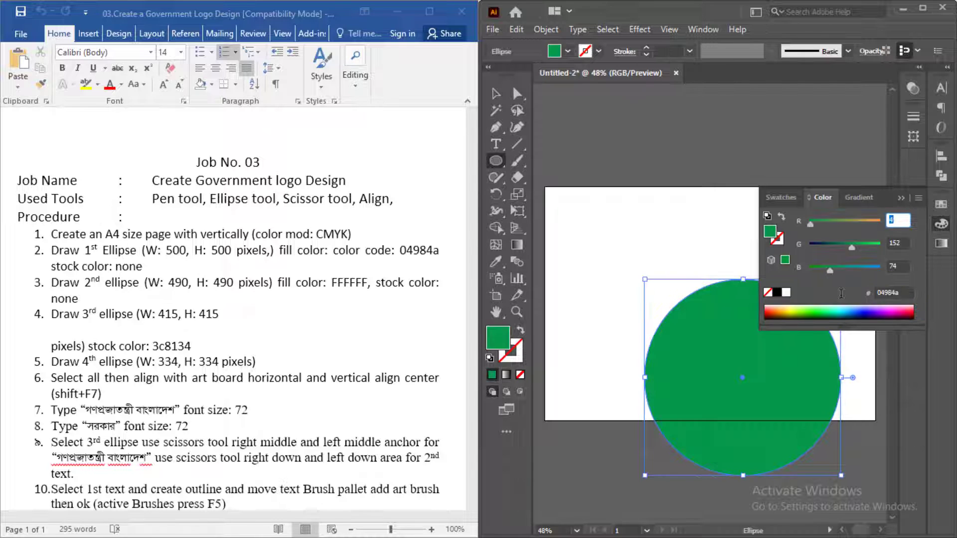
left_click(902, 199)
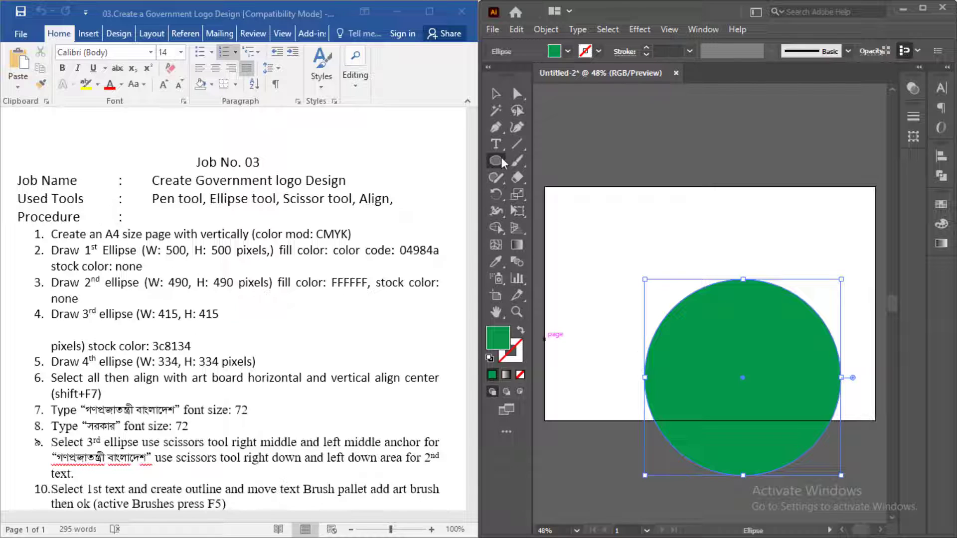
- Draw a 490 px circle and copy the FFFFFF colour code from the job sheet
left_click(645, 204)
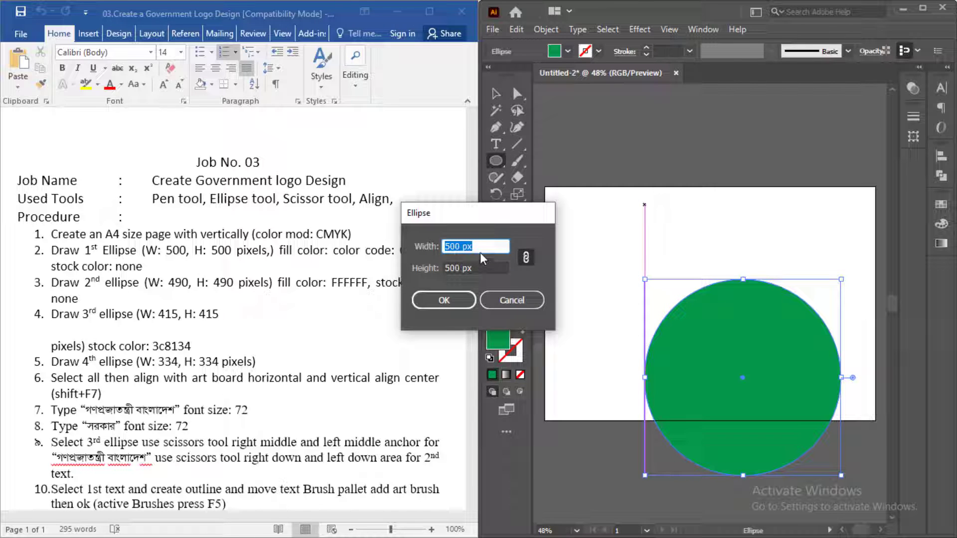
type("490")
left_click(445, 301)
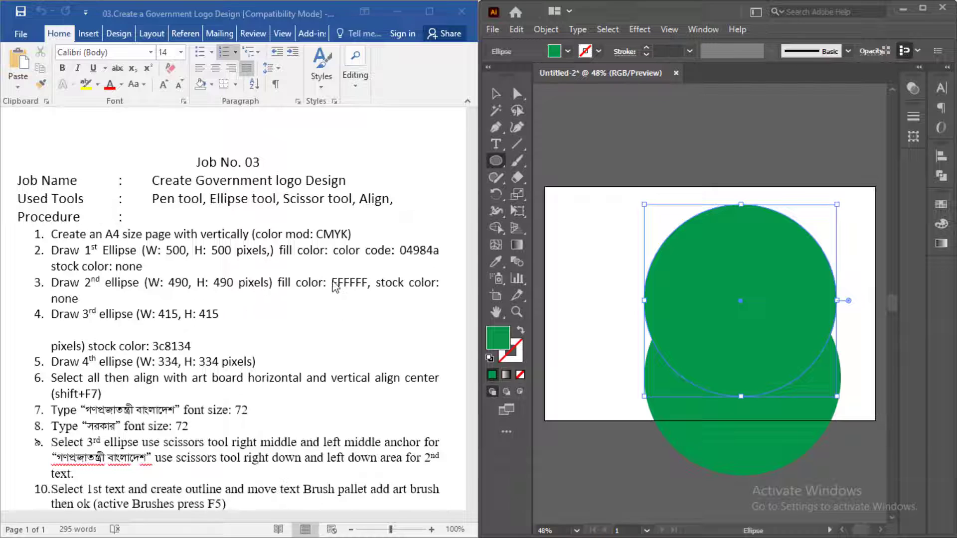
left_click(363, 282)
left_click_drag(369, 282, 330, 282)
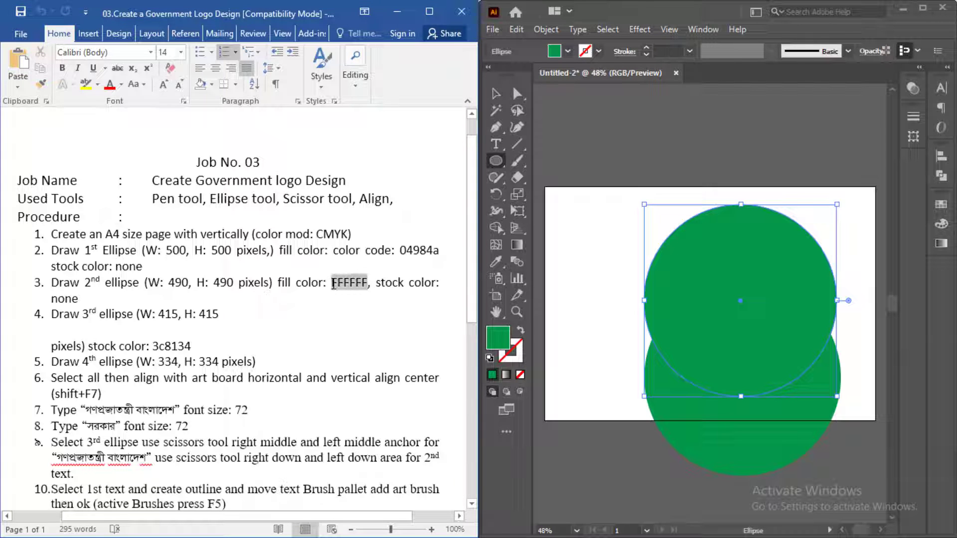
right_click(355, 283)
left_click(388, 45)
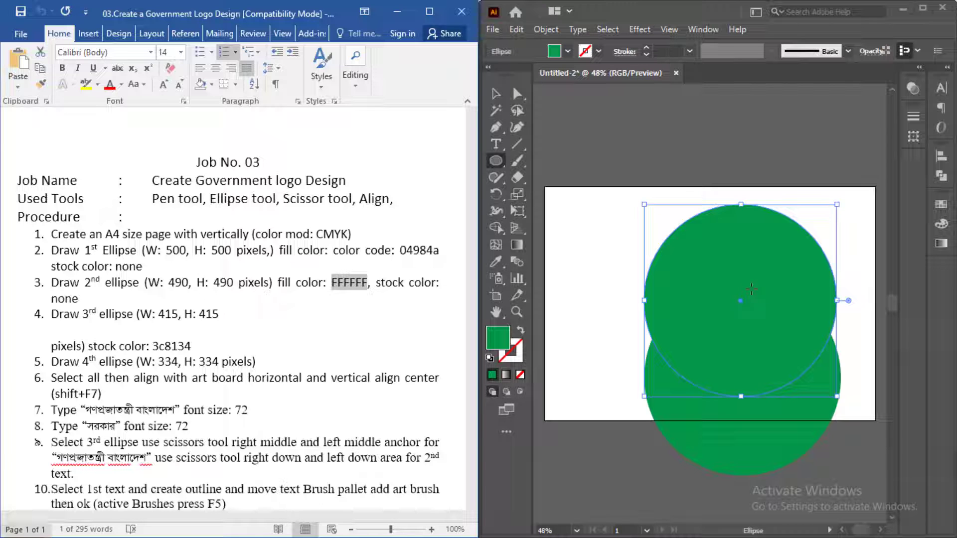
- Fill the new 490 px circle with white (FFFFFF)
left_click(941, 224)
left_click(903, 292)
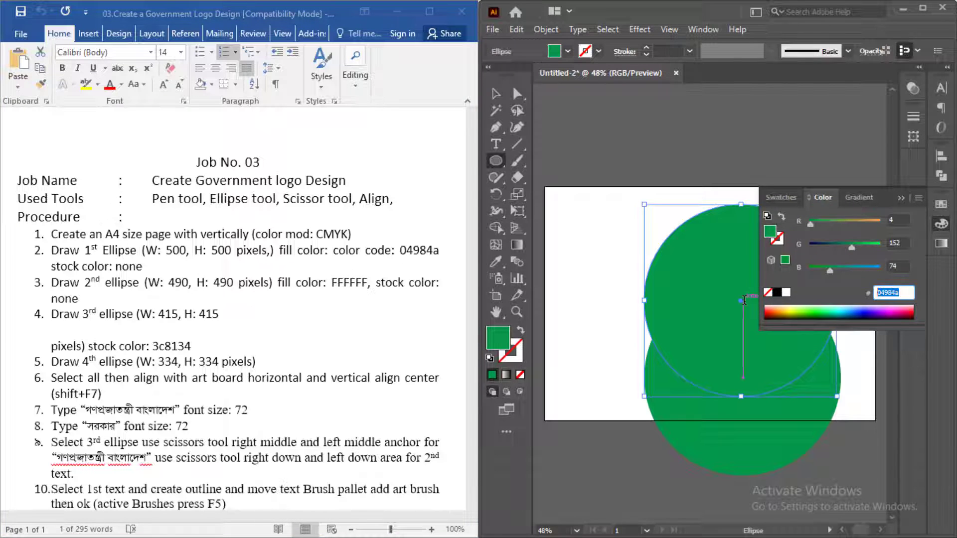
type("ffffff")
key("Return")
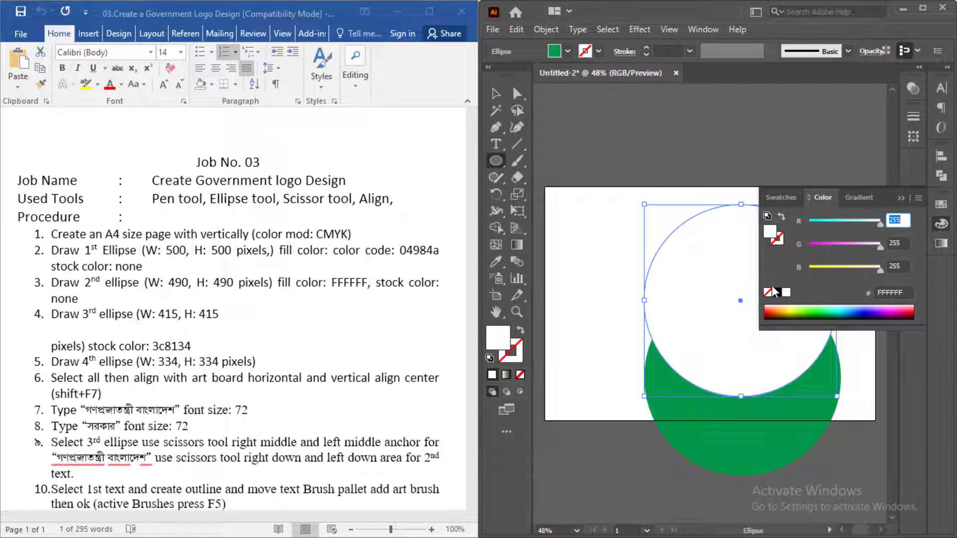
left_click(902, 198)
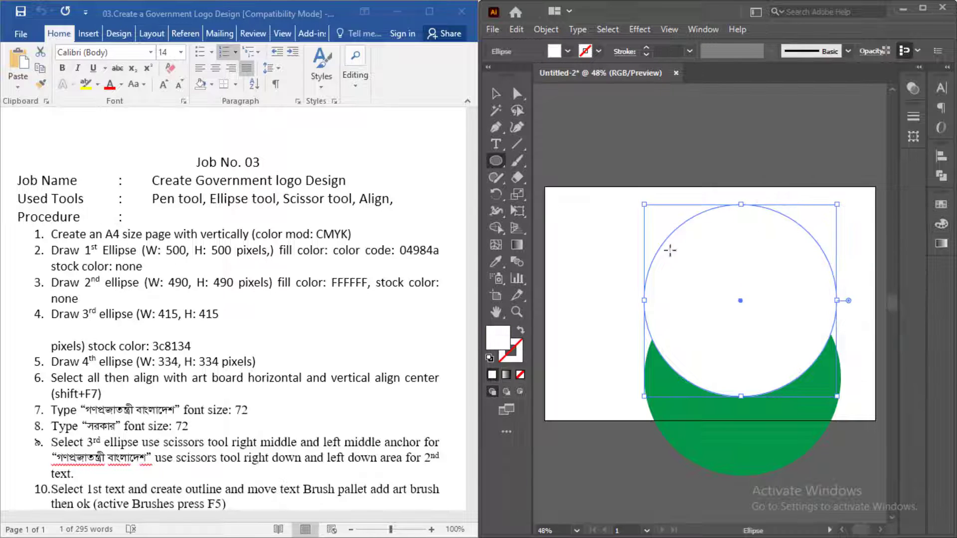
- Move the white circle onto the green circle's centre to leave a thin green ring
left_click(496, 93)
left_click_drag(716, 306, 722, 384)
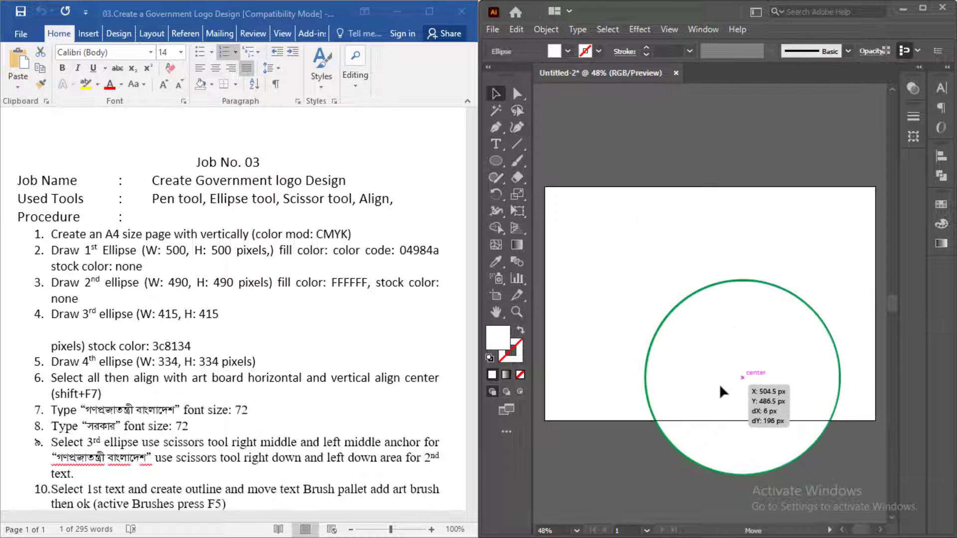
left_click(634, 275)
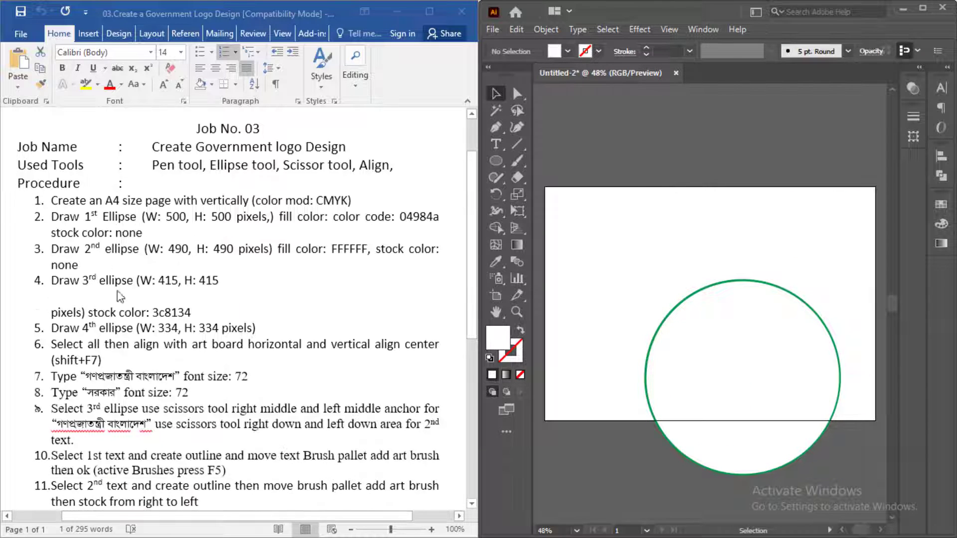
scroll(243, 290, "down", 1)
- Draw a 415 × 415 px circle
left_click(496, 161)
left_click(647, 257)
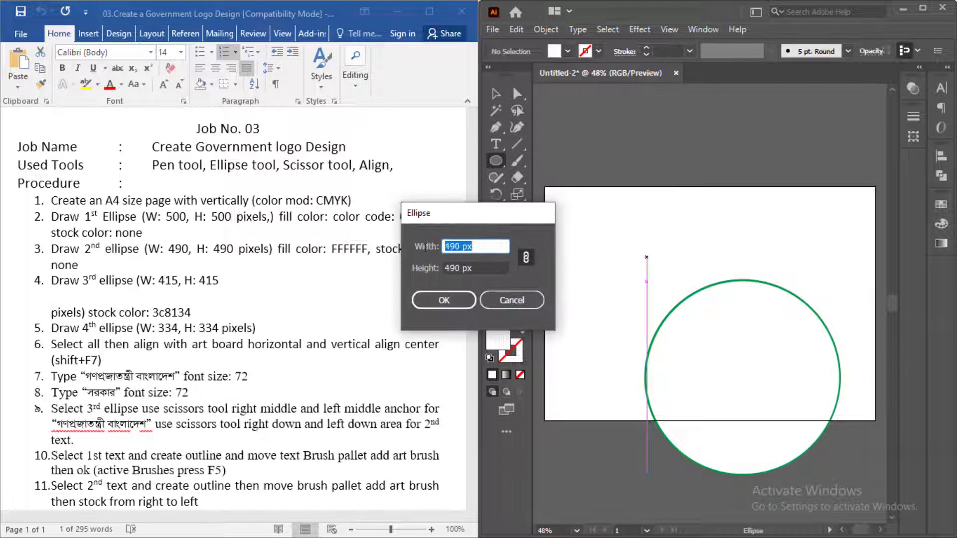
type("415")
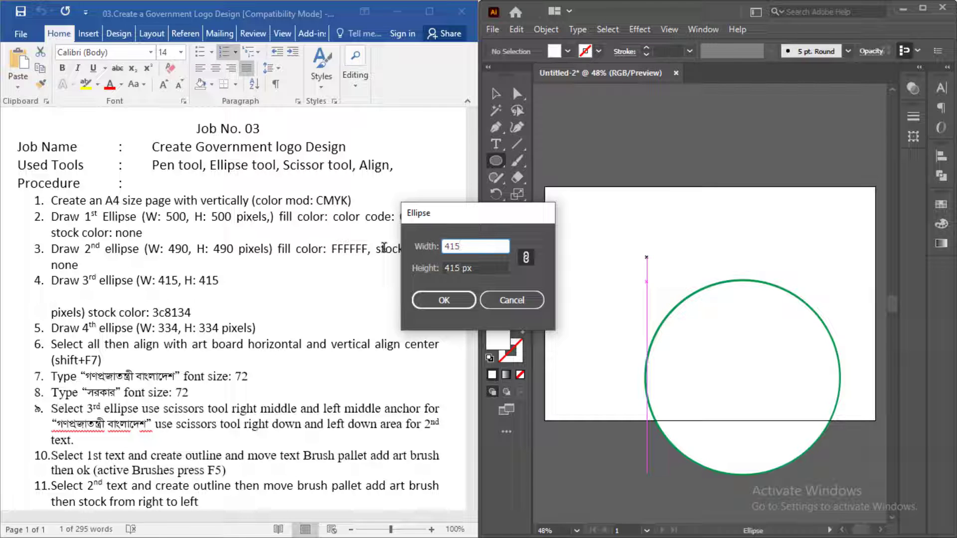
key("Return")
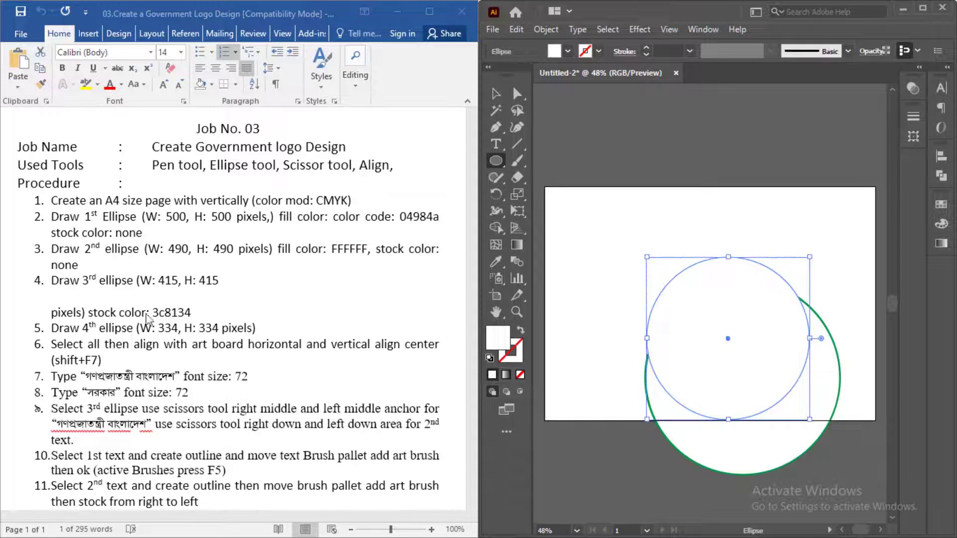
- Give the 415 px circle a 3c8134 green outline and no fill
left_click(154, 319)
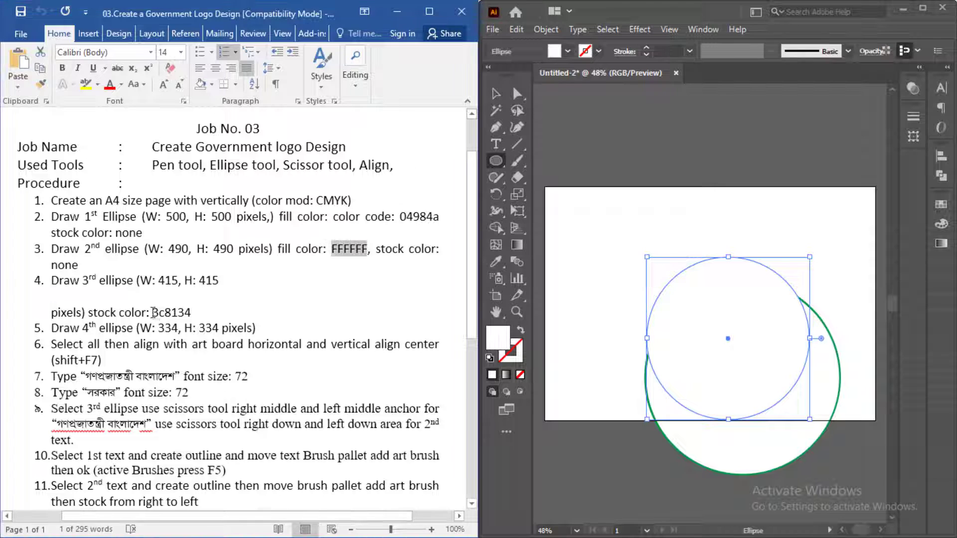
double_click(172, 313)
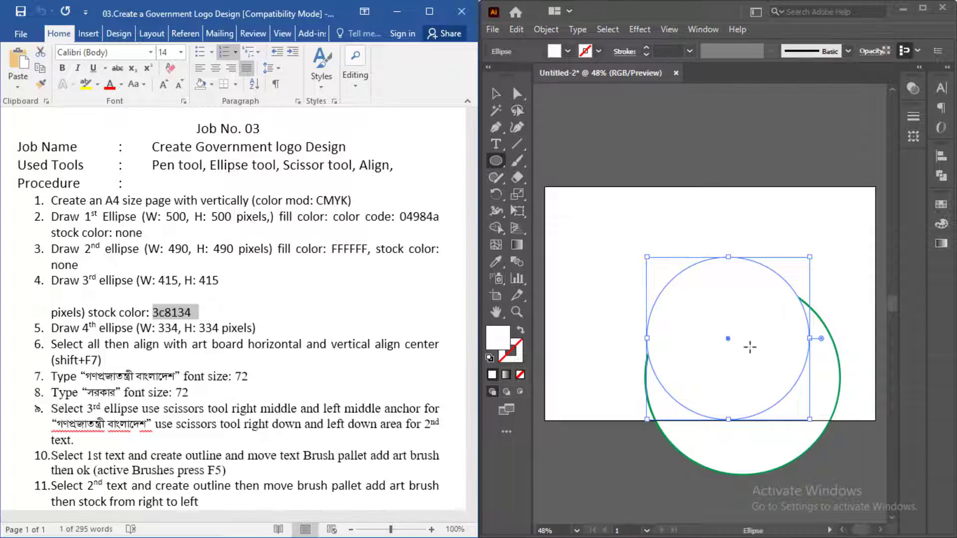
left_click(755, 332)
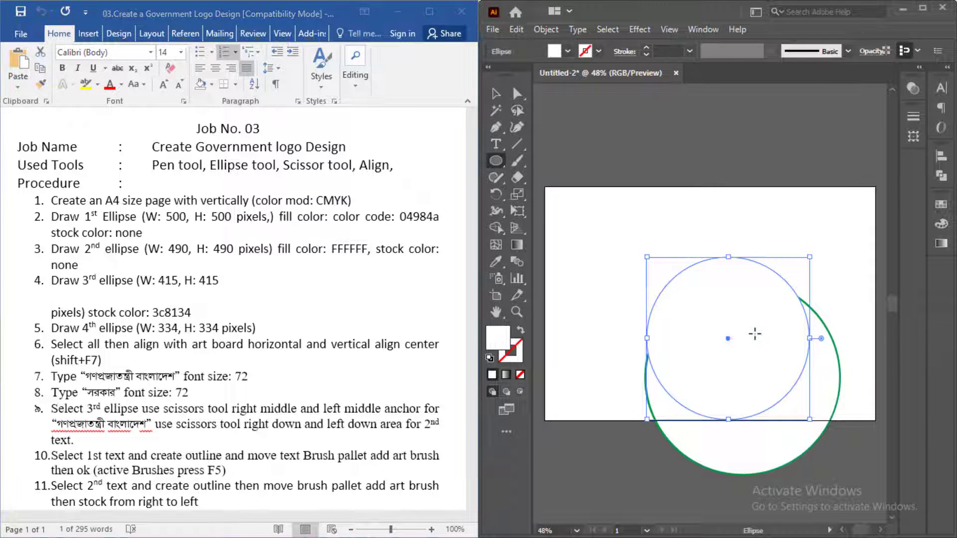
key("F6")
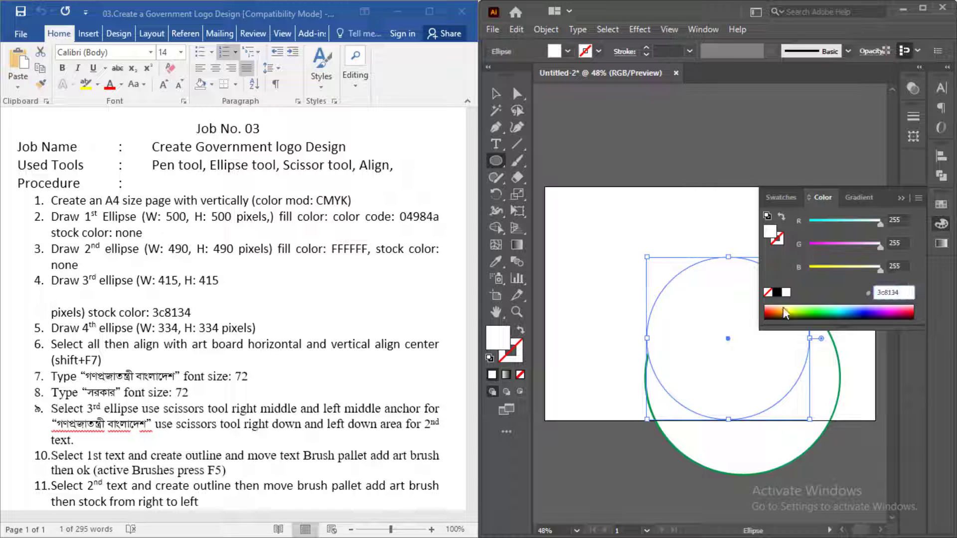
key("ctrl+v")
key("Tab")
left_click(903, 198)
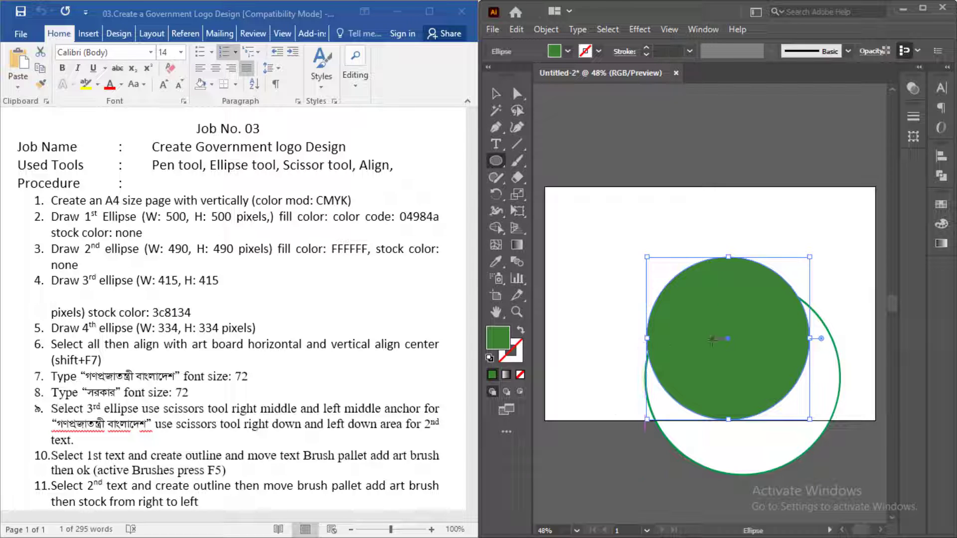
key("shift+x")
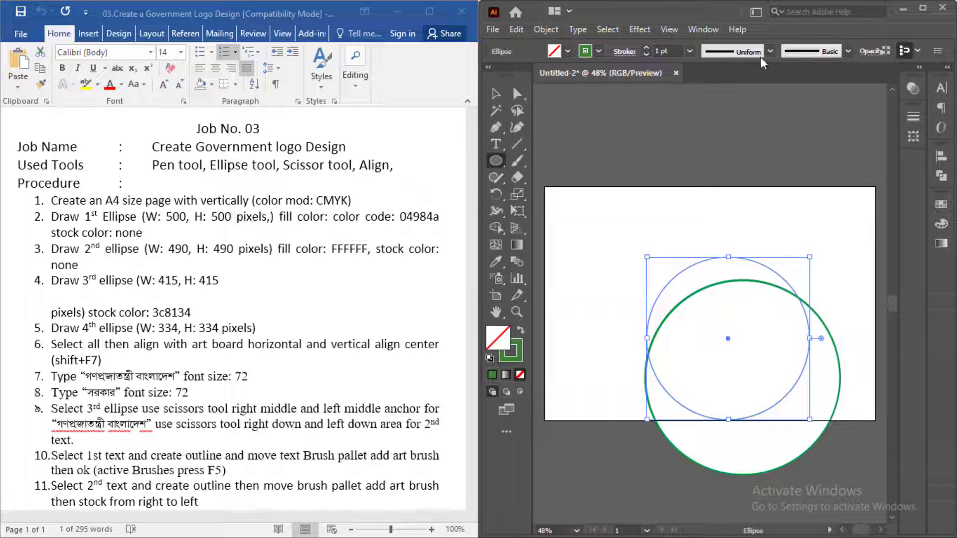
- Move the 415 px outlined circle inside the green ring
left_click(495, 93)
left_click_drag(755, 259, 770, 295)
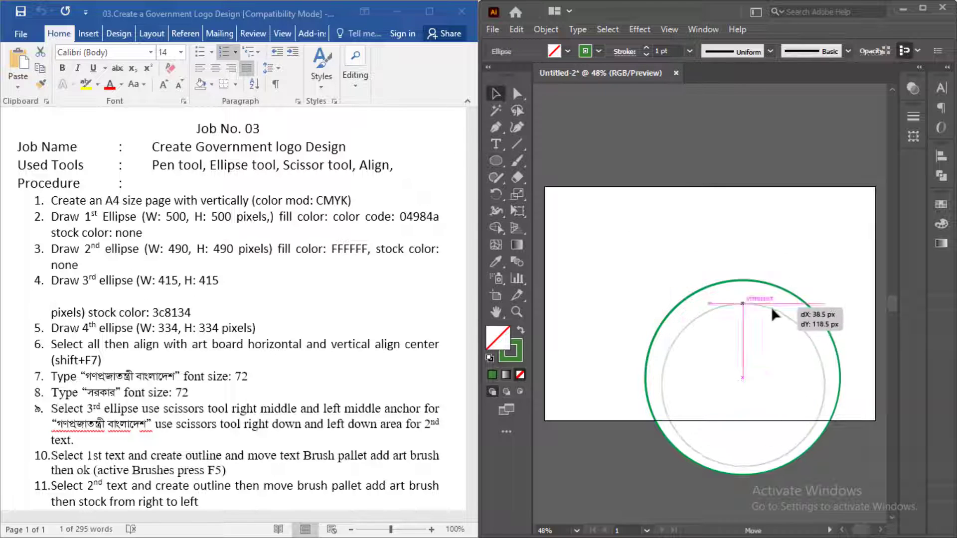
left_click(637, 207)
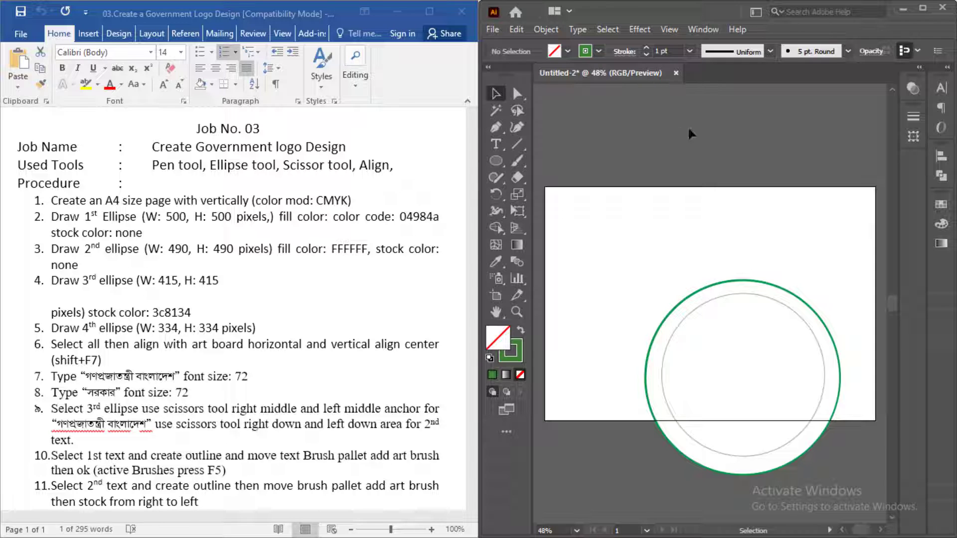
- Draw a 334 px green circle, move it toward the rings, and select all circles
left_click(496, 161)
left_click(620, 268)
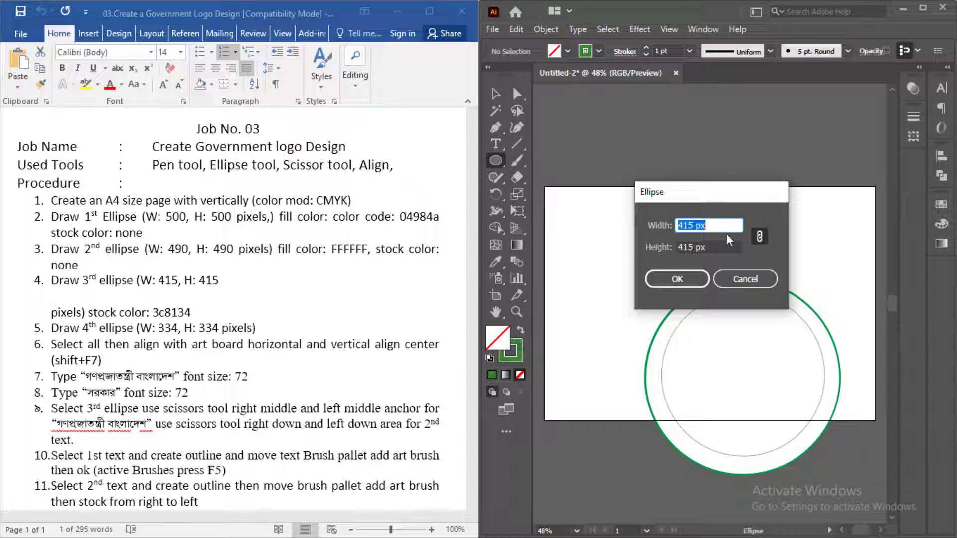
type("334")
left_click(688, 282)
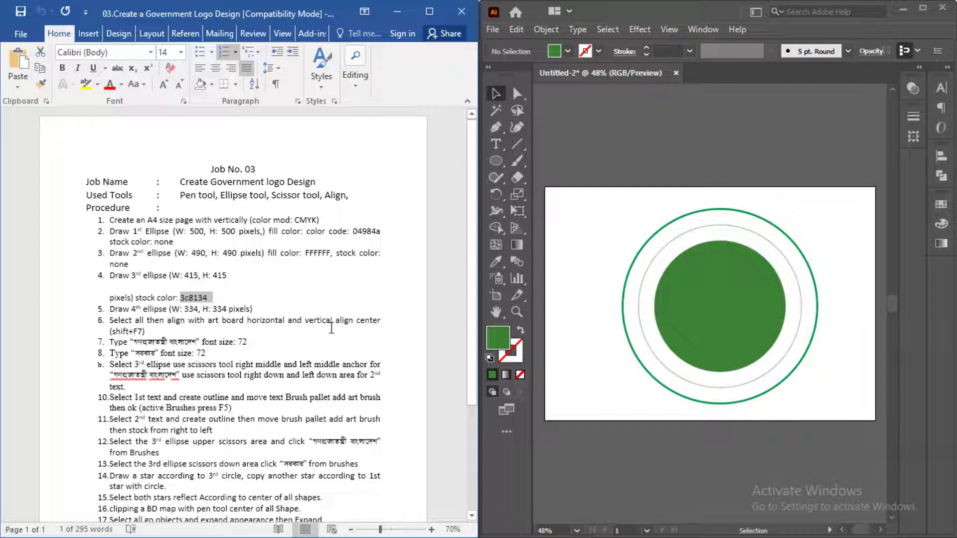
left_click_drag(720, 306, 736, 360)
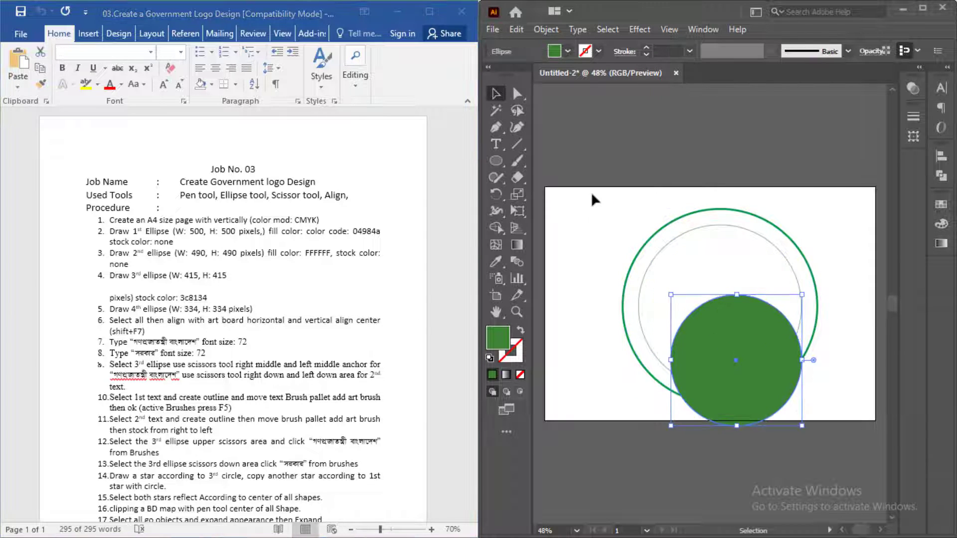
left_click_drag(591, 193, 770, 416)
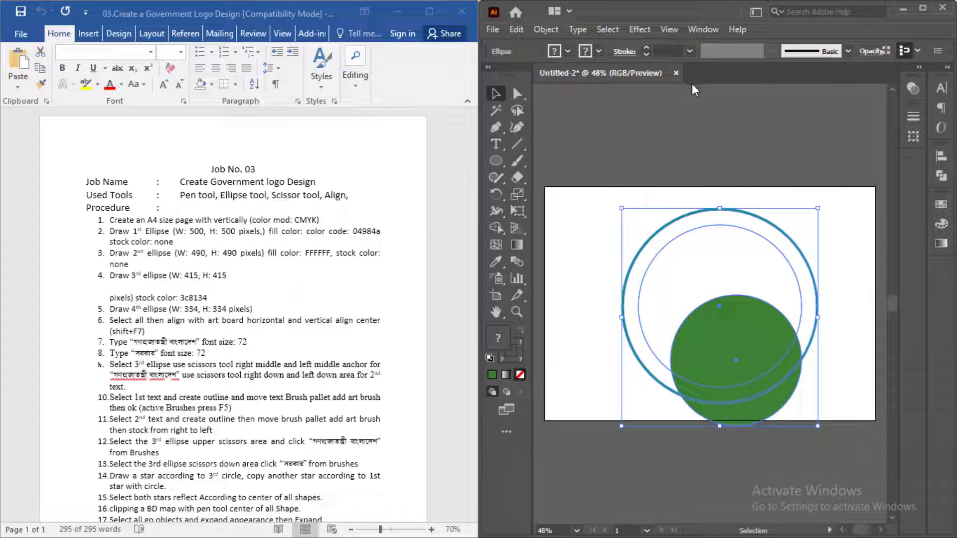
- Centre all four circles horizontally and vertically on the artboard
key("shift+F7")
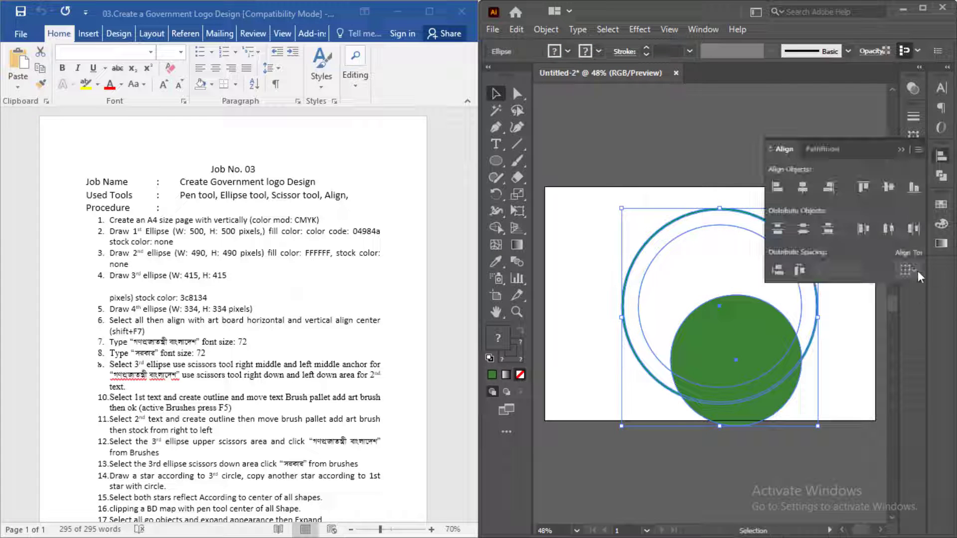
left_click(911, 270)
left_click(882, 316)
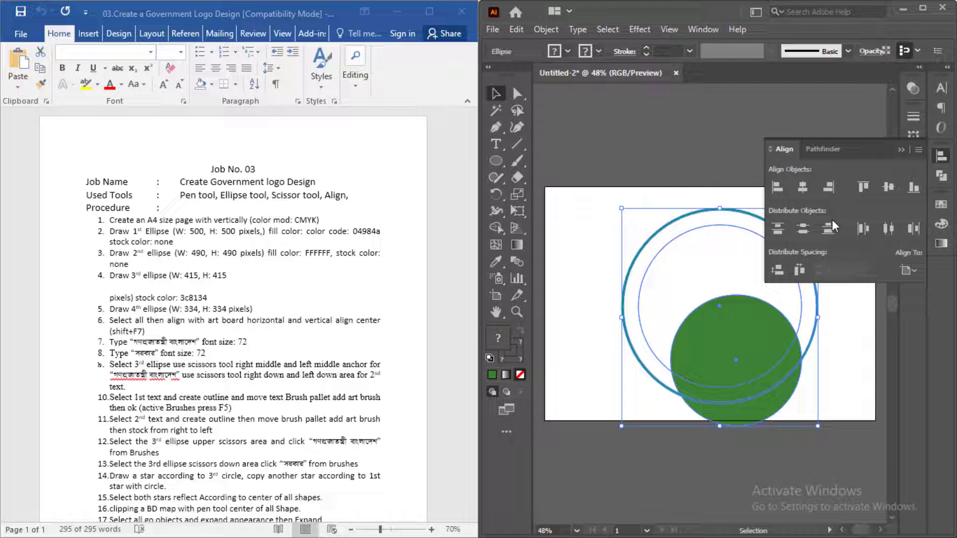
left_click(804, 188)
left_click(889, 187)
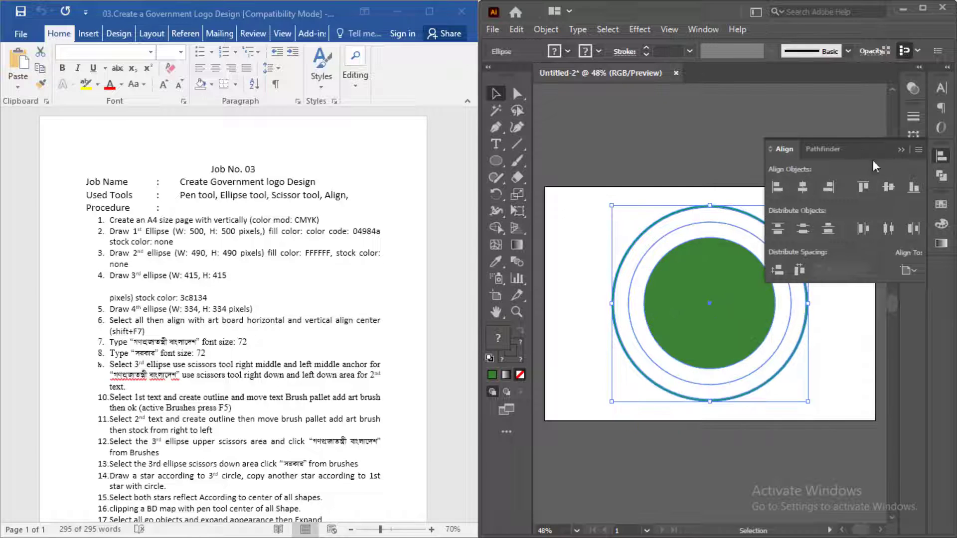
left_click(900, 149)
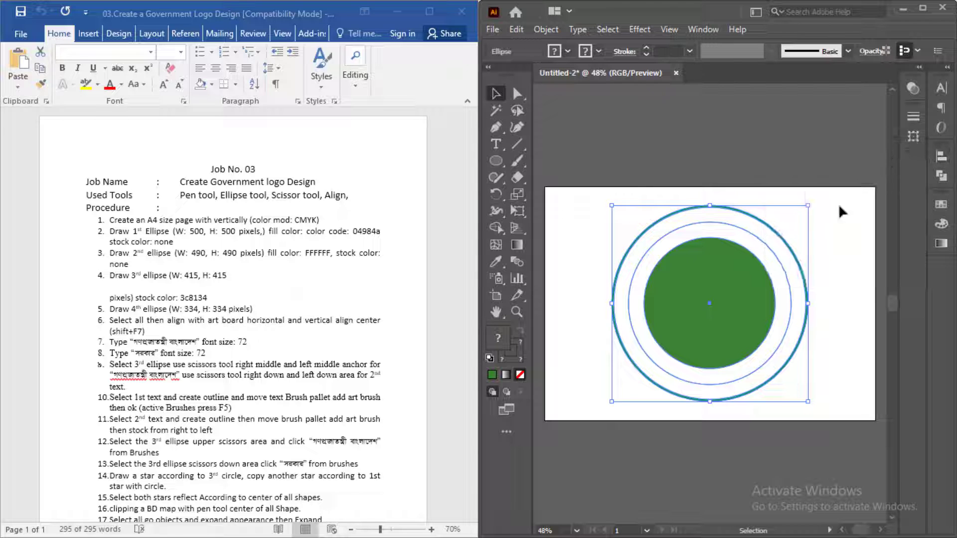
left_click(573, 131)
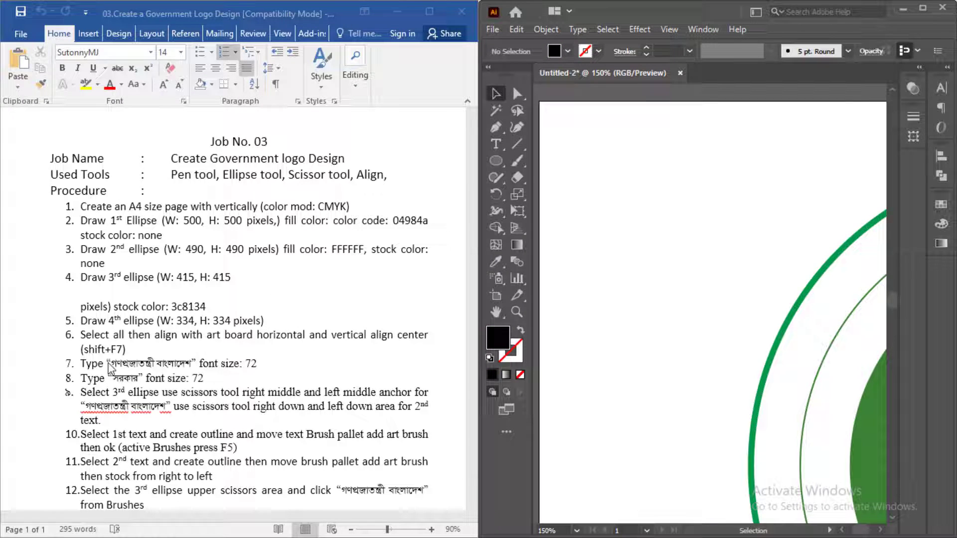
- Select the Bengali headline গণপ্রজাতন্ত্রী বাংলাদেশ in step 7 of the job sheet
left_click(117, 368)
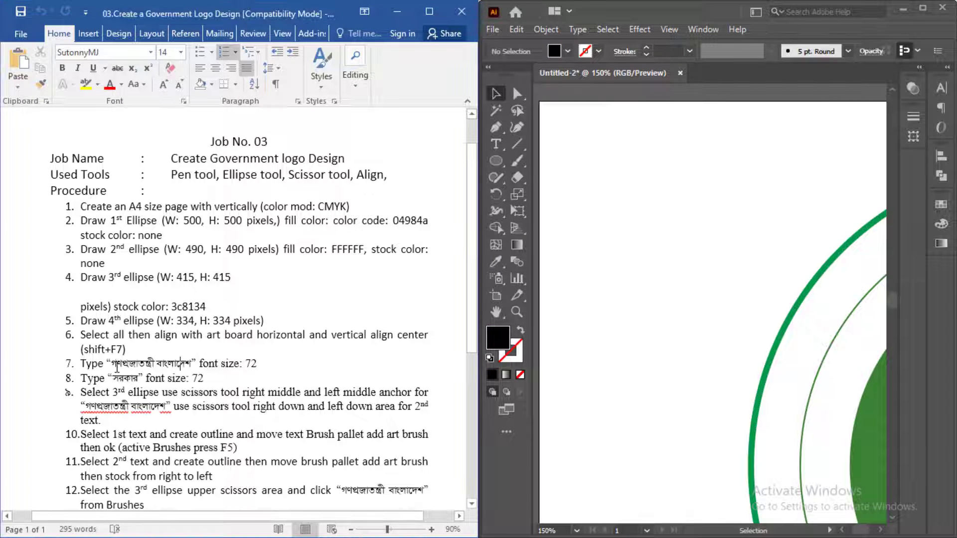
left_click_drag(108, 365, 192, 365)
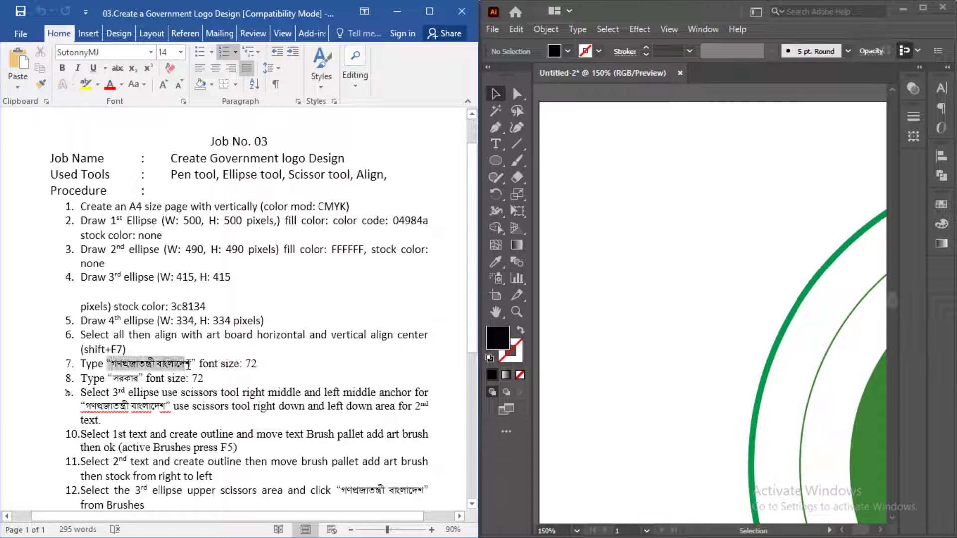
left_click(192, 364)
scroll(193, 366, "up", 2)
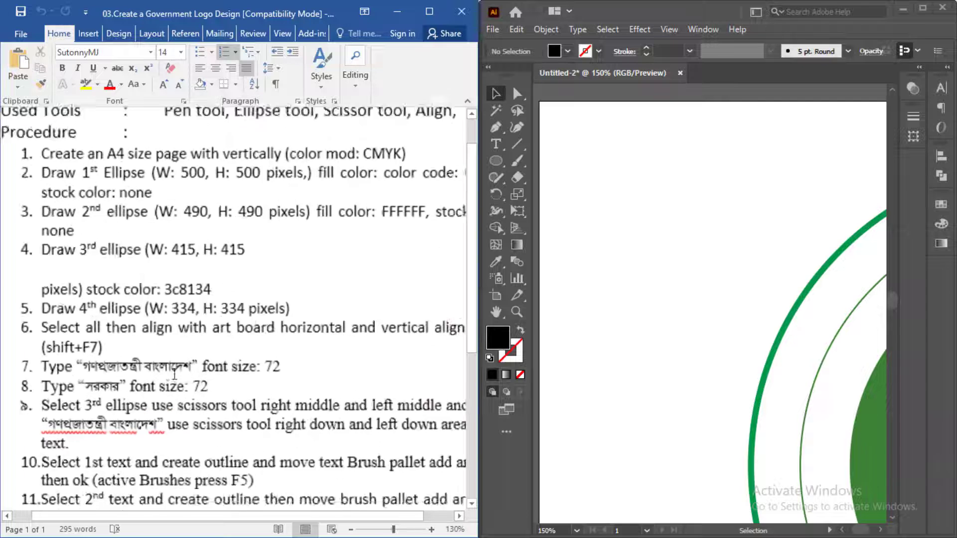
scroll(193, 366, "up", 2)
left_click_drag(193, 368, 70, 367)
left_click(81, 364)
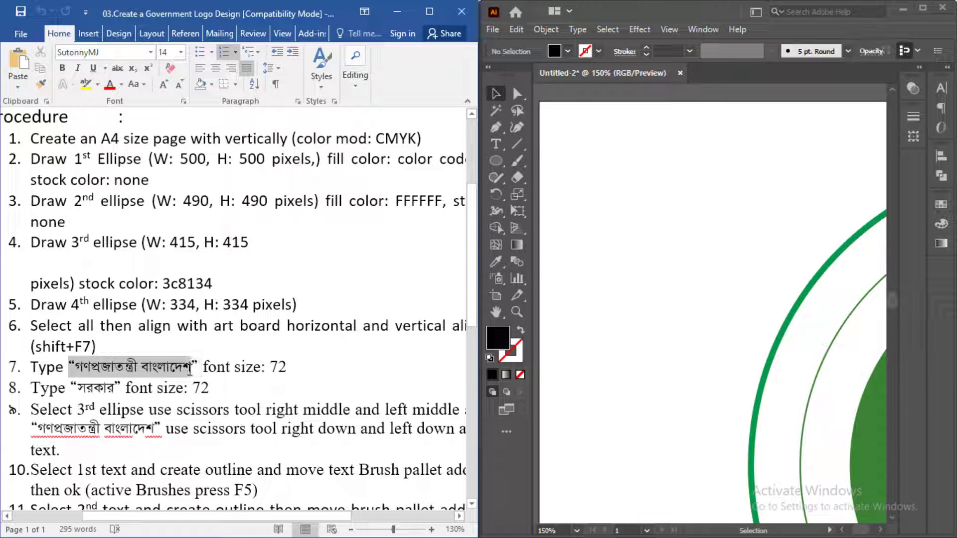
left_click_drag(72, 368, 191, 375)
- Paste the Bengali headline above the artboard and delete its opening quotation mark
left_click(496, 144)
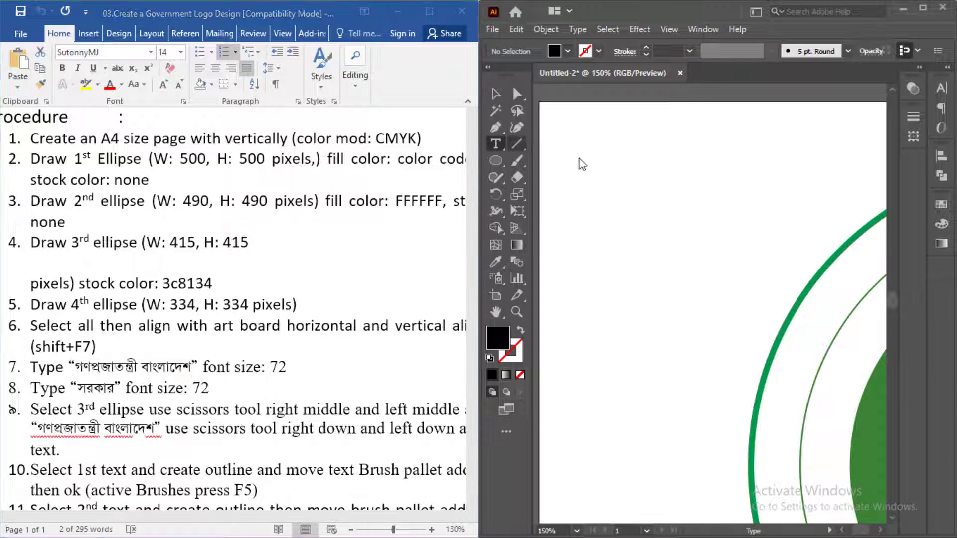
left_click(614, 184)
key("ctrl+v")
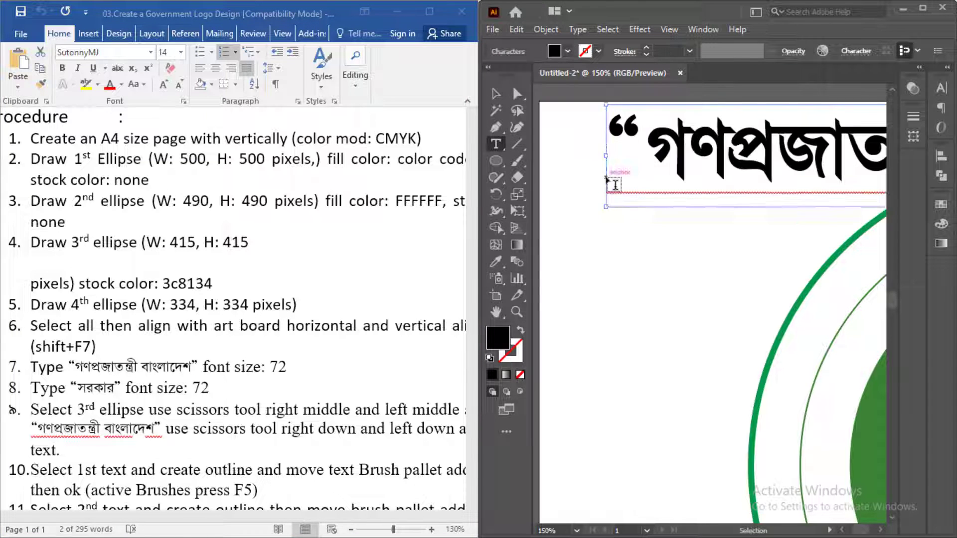
key("ctrl+minus")
key("ctrl+minus")
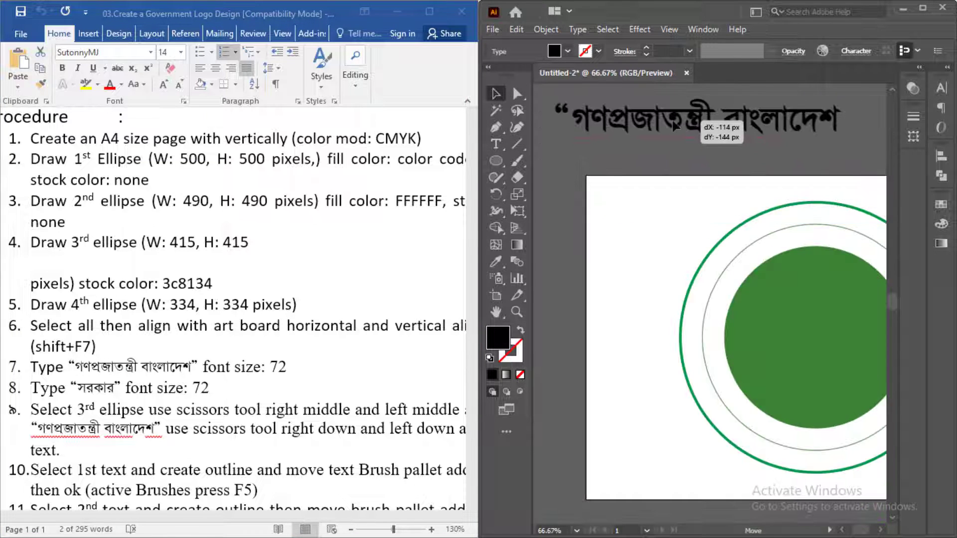
left_click_drag(781, 204, 768, 159)
left_click(618, 137)
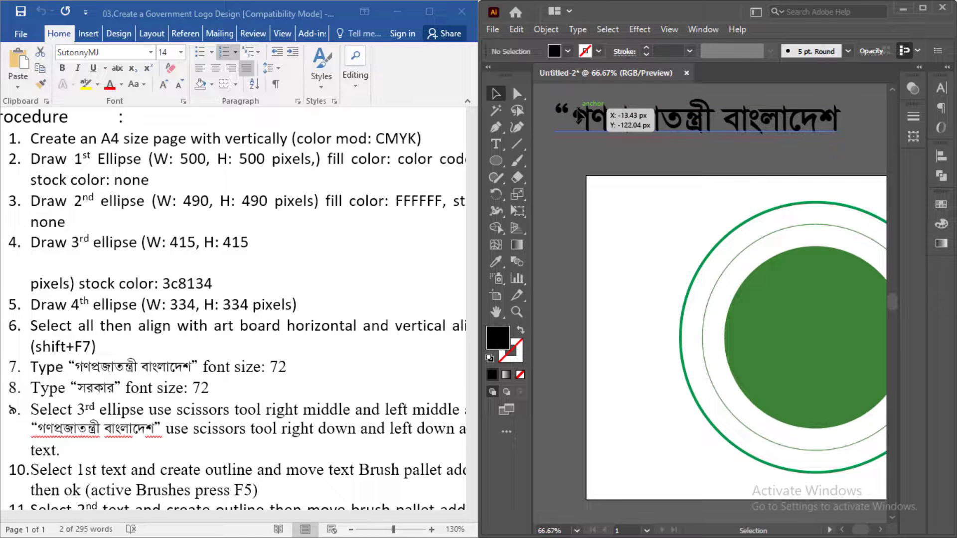
left_click(578, 117)
double_click(578, 122)
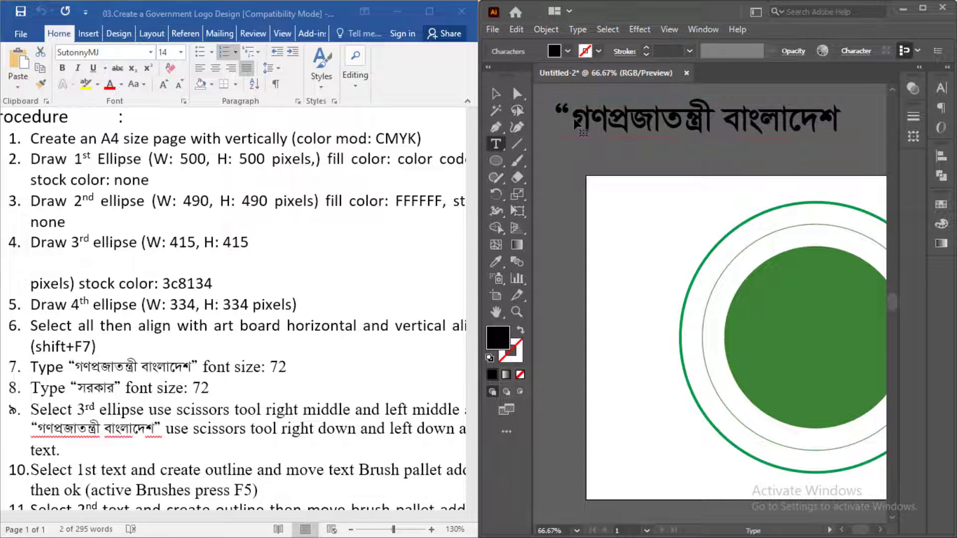
key("BackSpace")
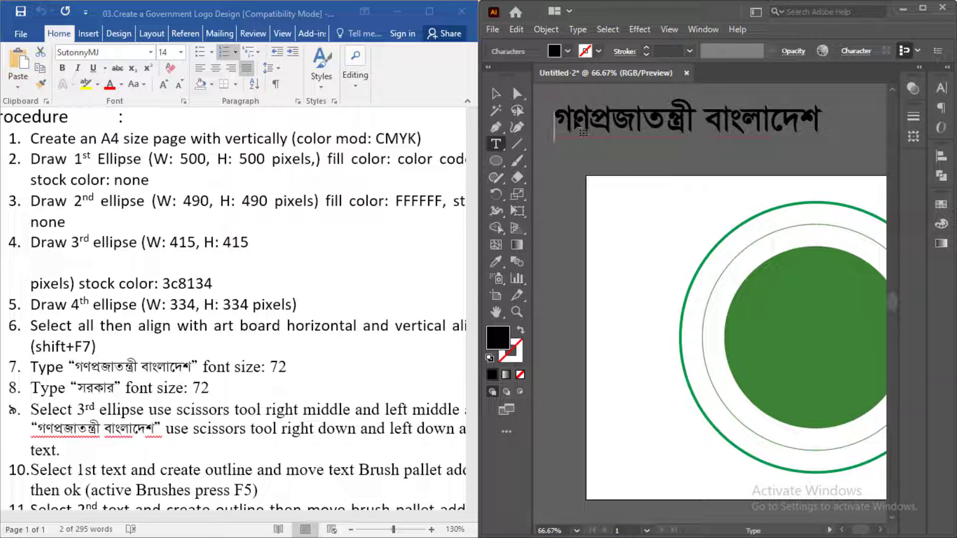
key("Escape")
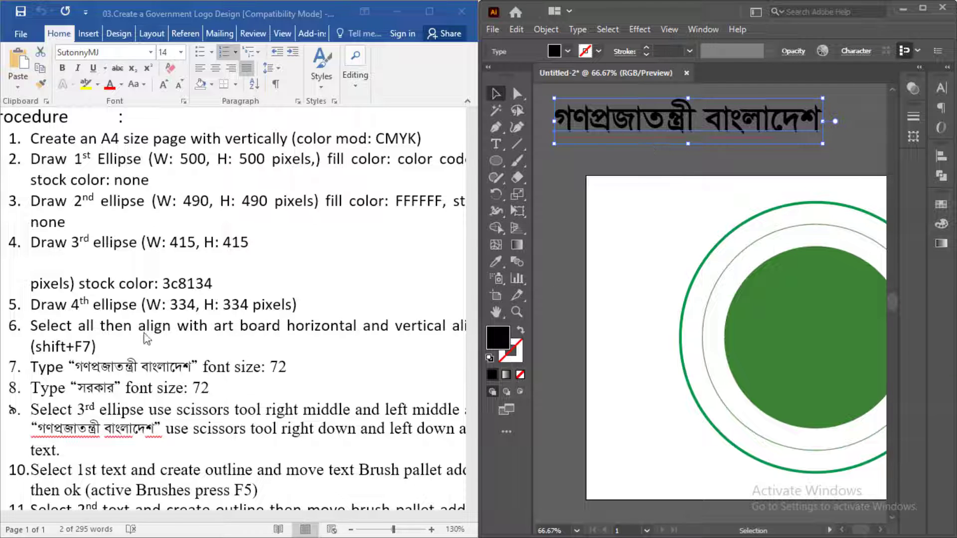
- Copy the word সরকার from step 8 and paste it onto the artboard
scroll(125, 360, "down", 2)
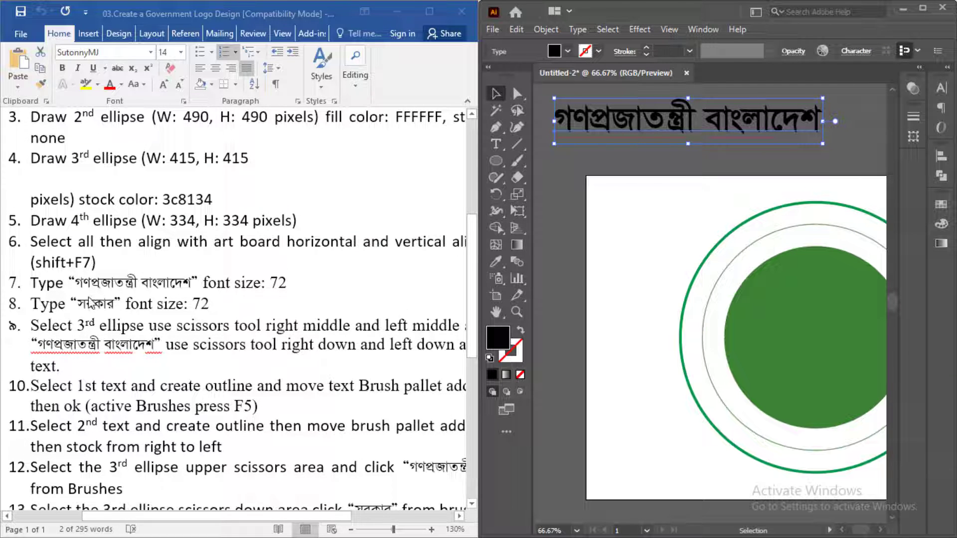
left_click_drag(77, 304, 114, 306)
right_click(115, 307)
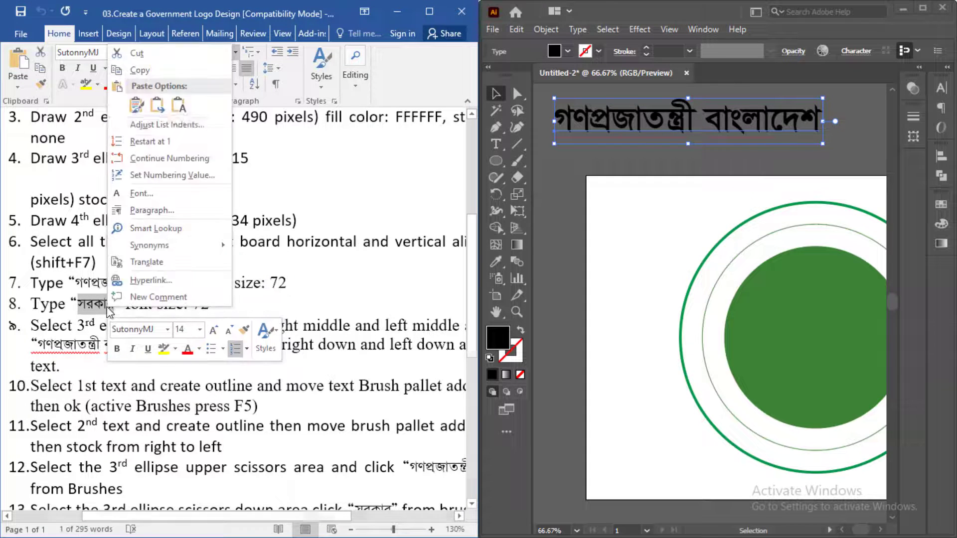
left_click(150, 72)
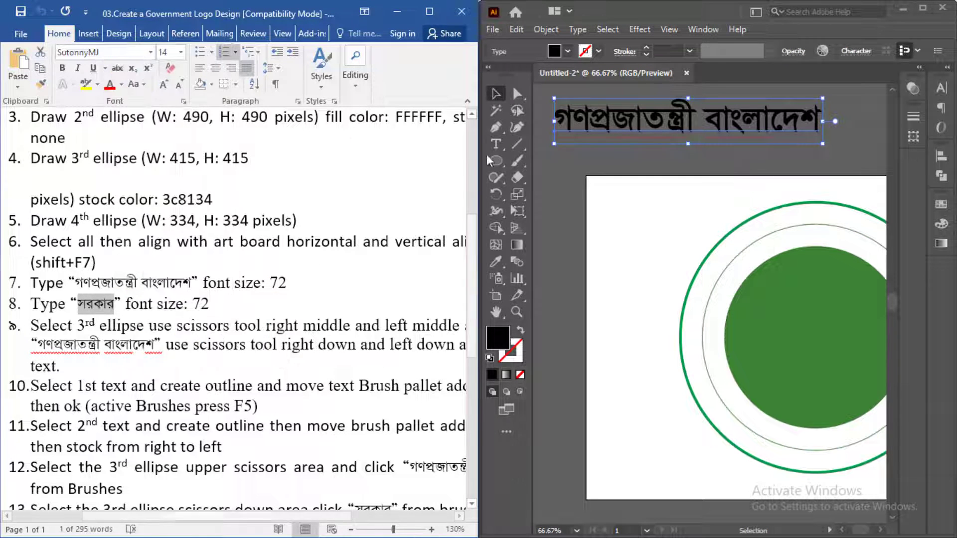
left_click(496, 144)
left_click(627, 201)
key("ctrl+v")
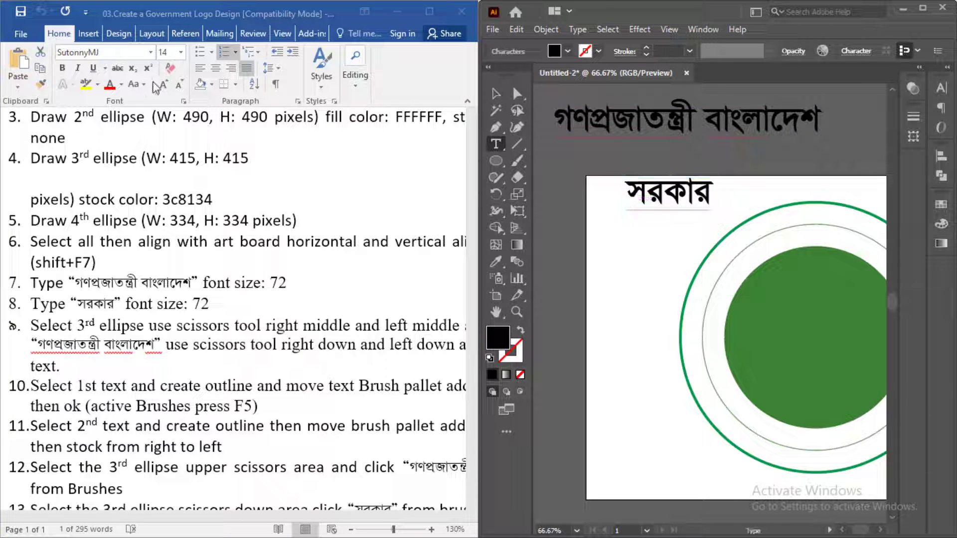
left_click(496, 93)
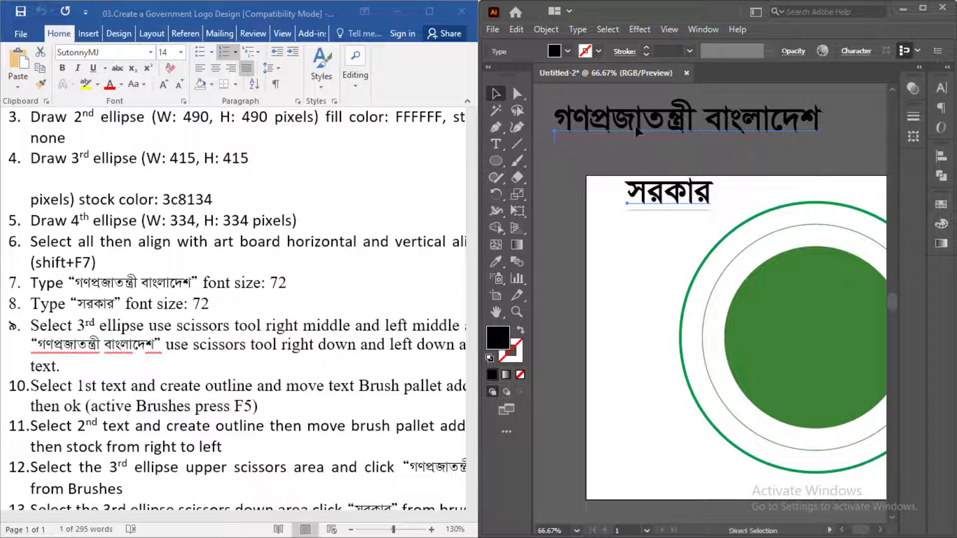
- Set the text size to 72 pt in the Character panel
key("ctrl+t")
left_click(831, 145)
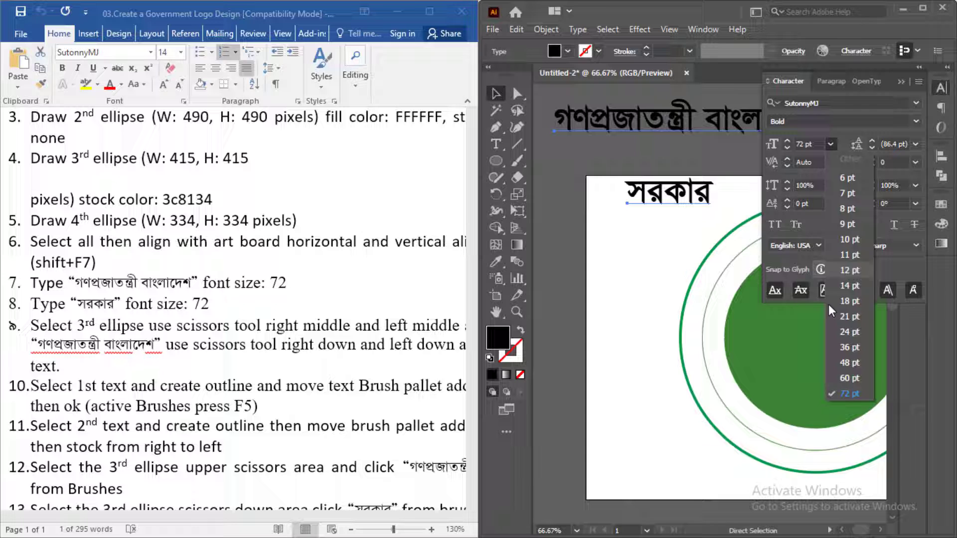
left_click(855, 396)
left_click(901, 82)
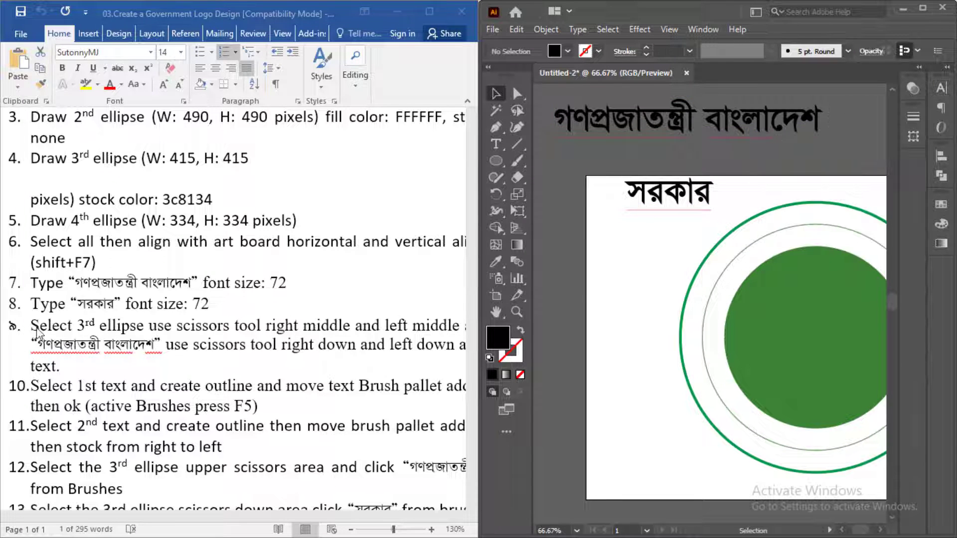
scroll(82, 246, "down", 2)
scroll(82, 246, "up", 1)
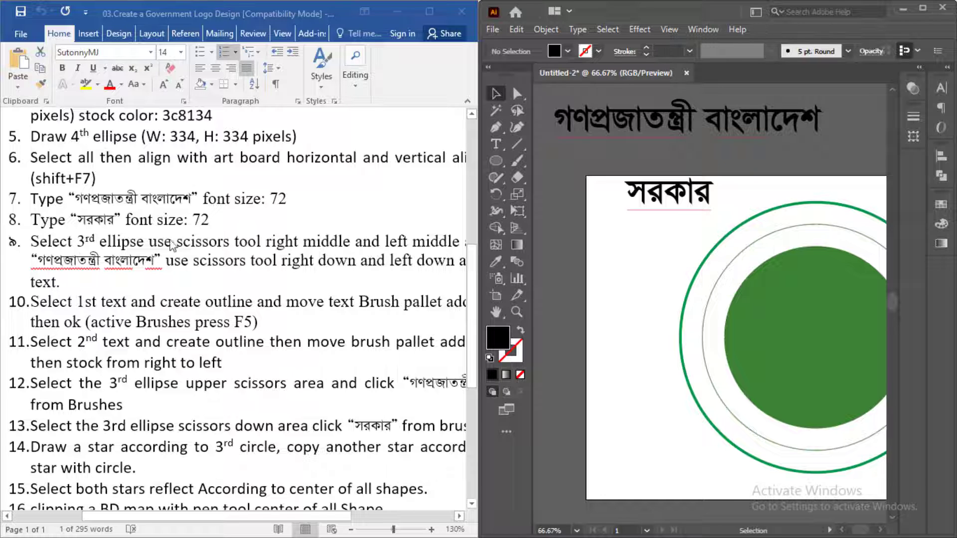
left_click(310, 263)
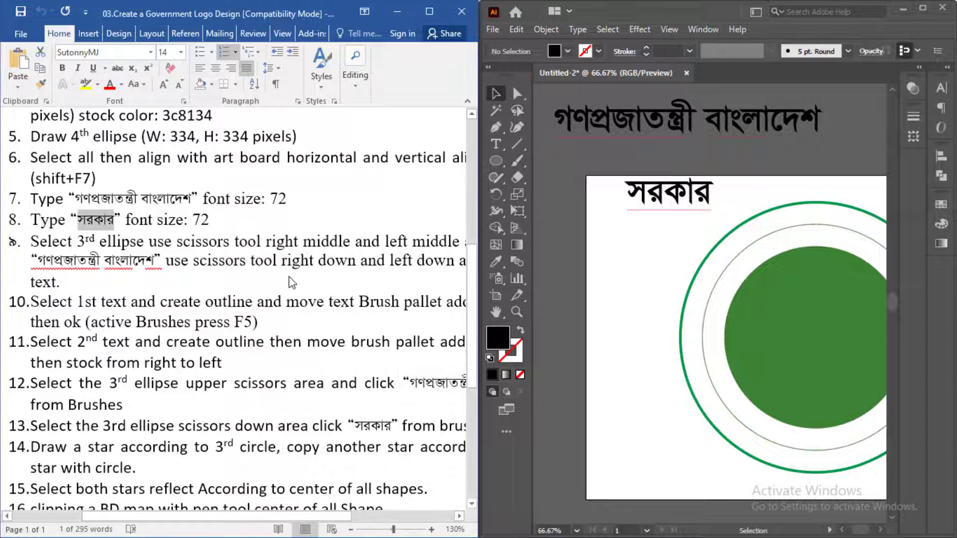
scroll(309, 255, "down", 3)
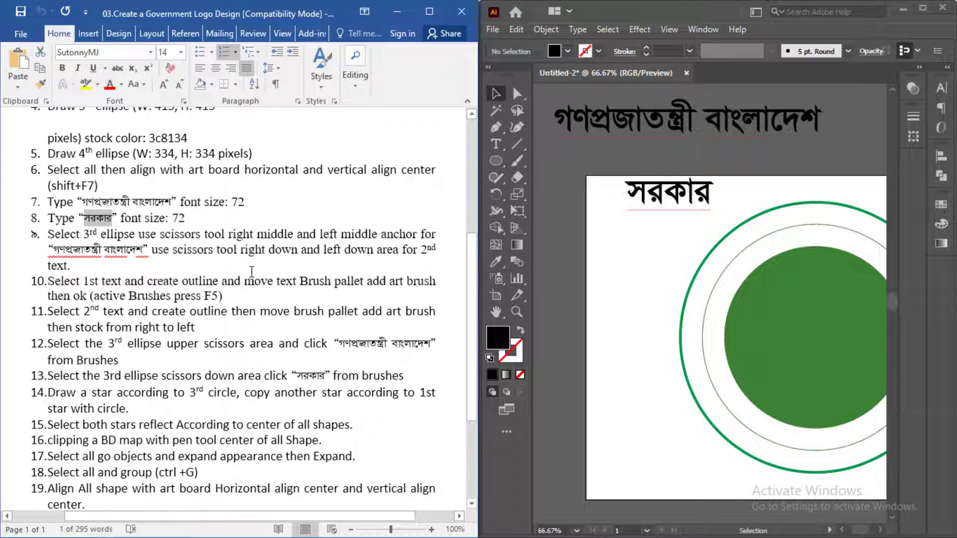
left_click(101, 232)
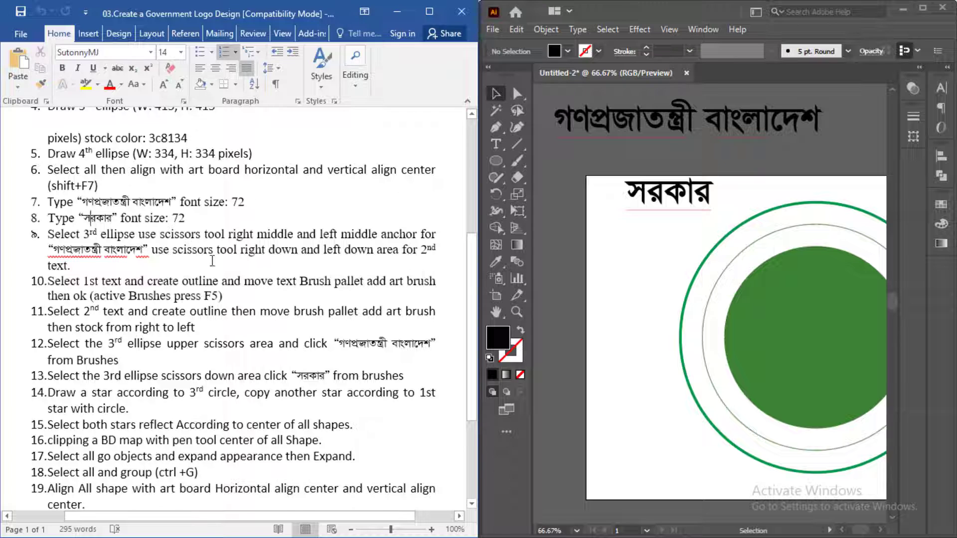
- Cut the thin 415 px ring at its right and left points into upper and lower arcs
left_click(750, 321)
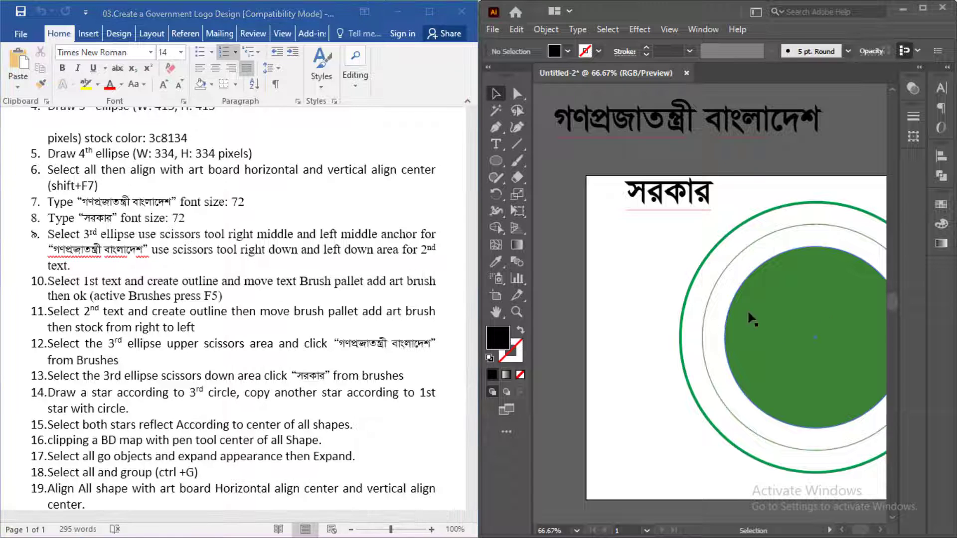
key("ctrl+minus")
key("ctrl+minus")
key("ctrl+minus")
key("ctrl+1")
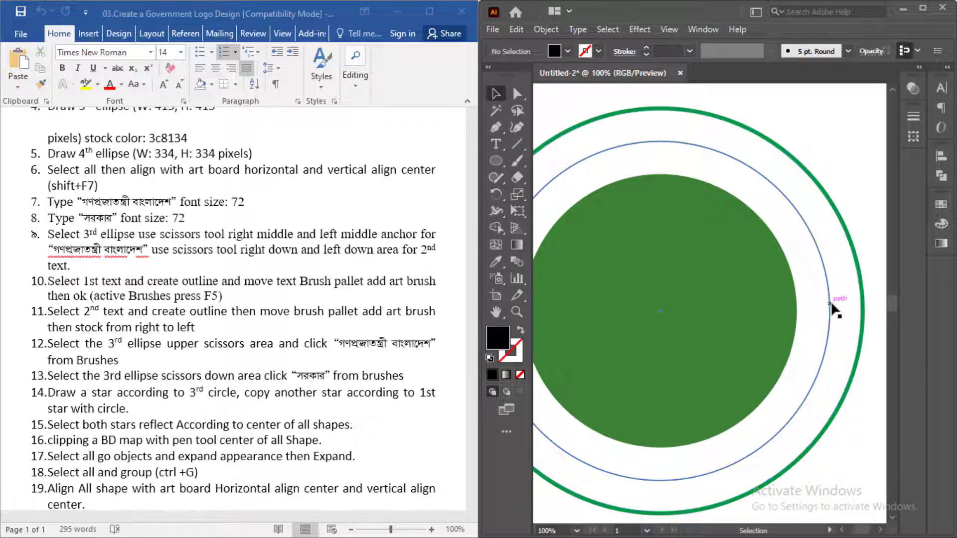
left_click(827, 302)
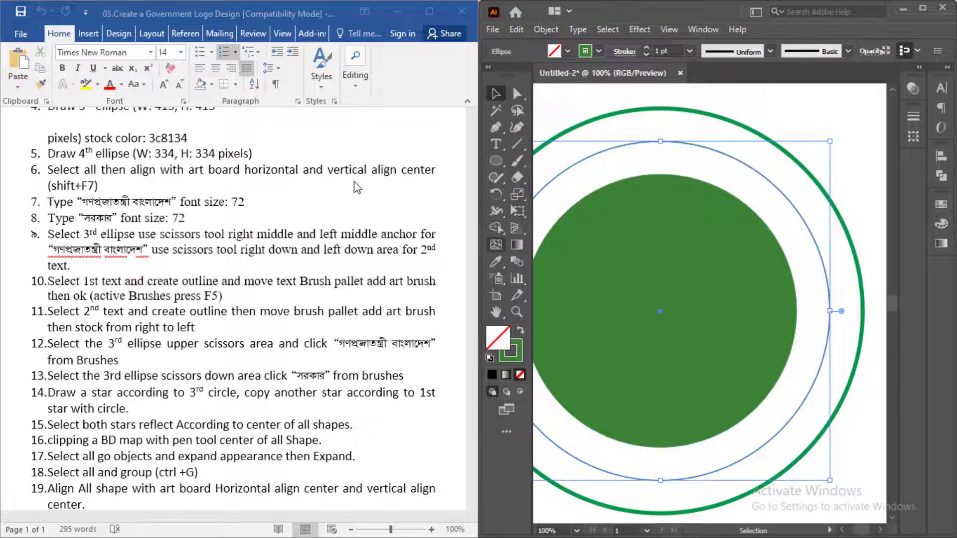
key("c")
key("ctrl+minus")
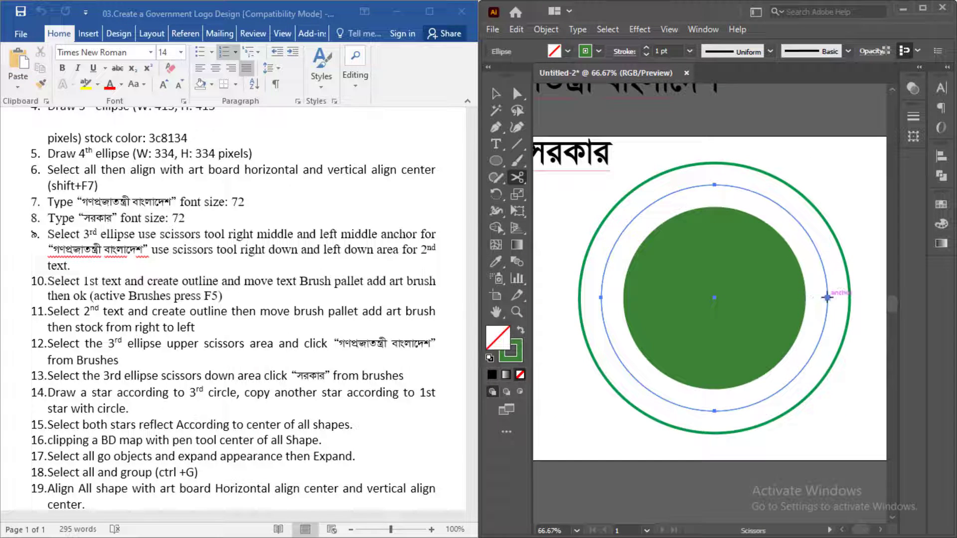
left_click(828, 298)
left_click(601, 298)
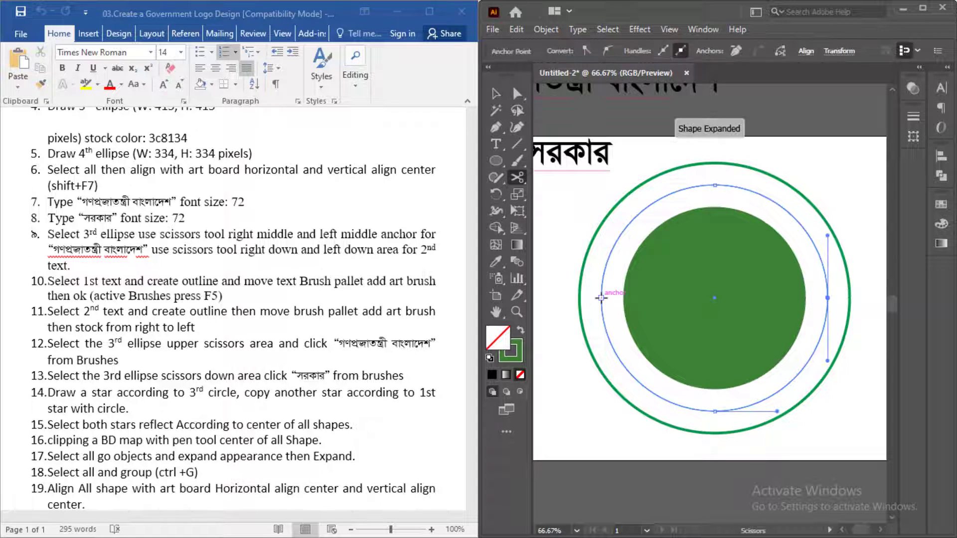
left_click(492, 94)
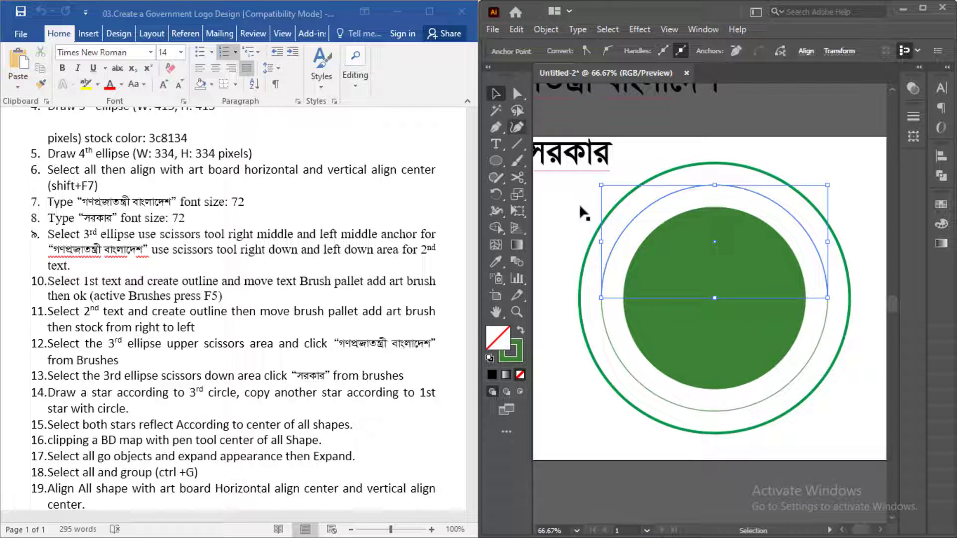
left_click(660, 393)
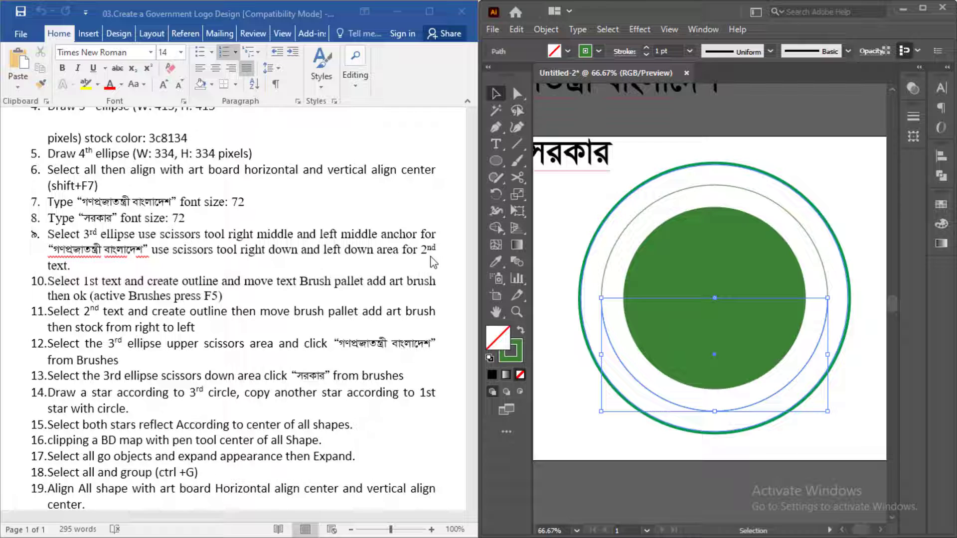
left_click(516, 178)
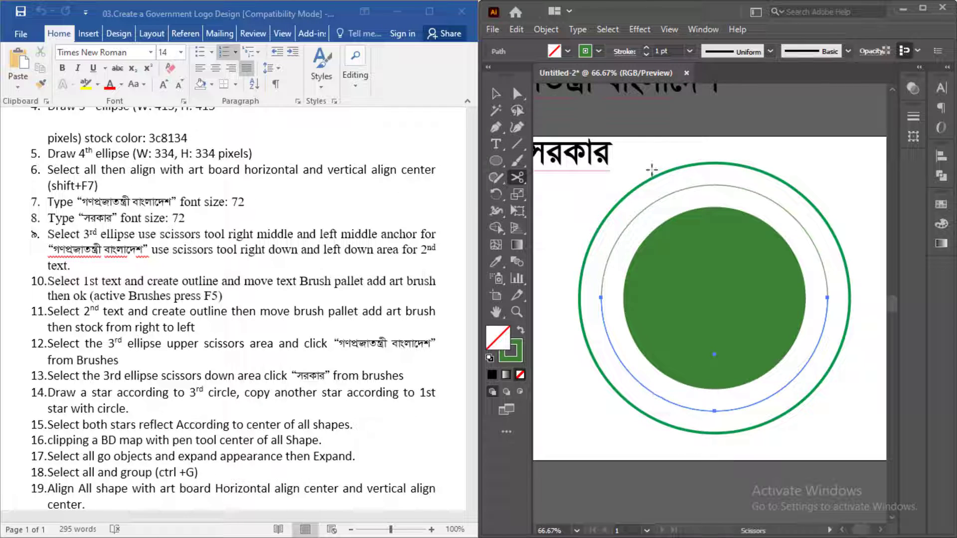
- Show the rulers and place a horizontal guide across the lower arc
key("ctrl+r")
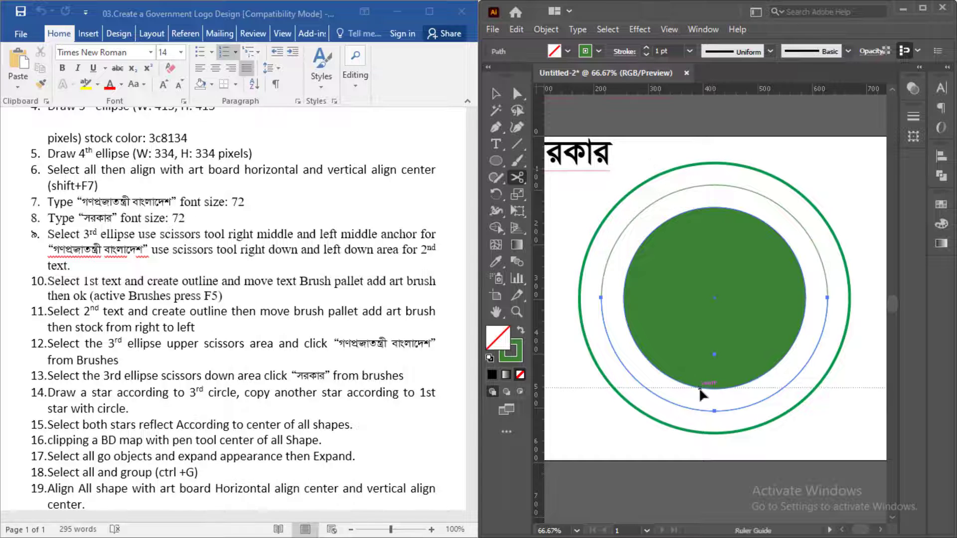
left_click_drag(651, 98, 758, 393)
scroll(788, 412, "up", 2)
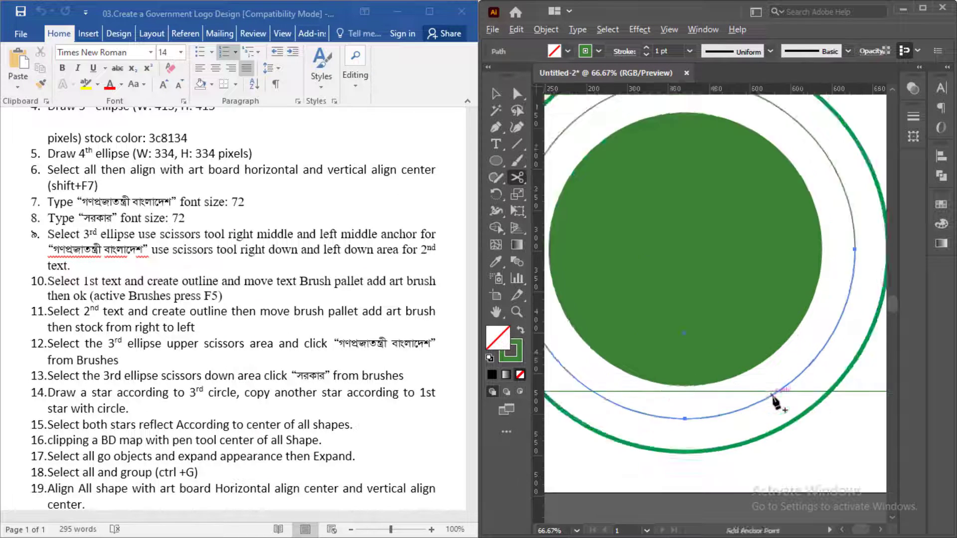
scroll(775, 397, "down", 4)
left_click(495, 93)
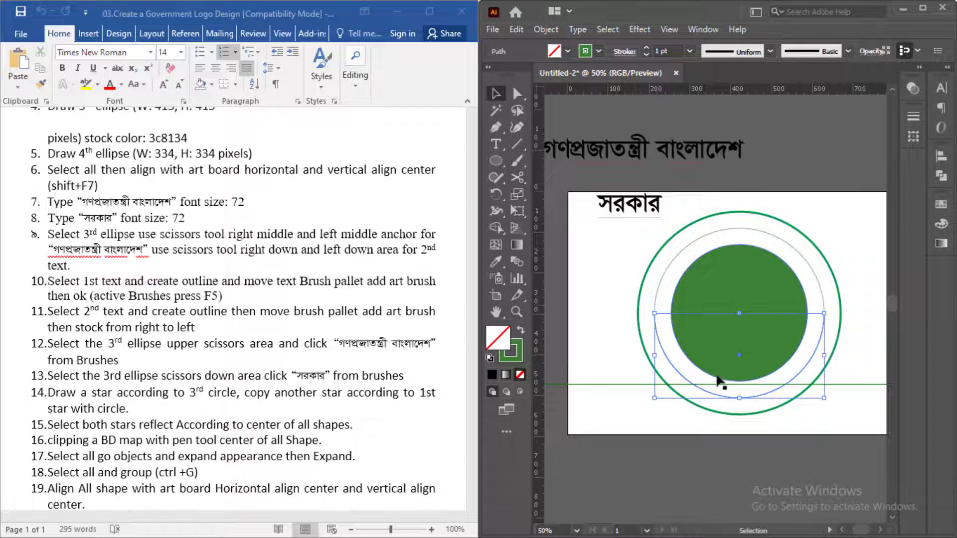
left_click(615, 405)
scroll(784, 391, "up", 4)
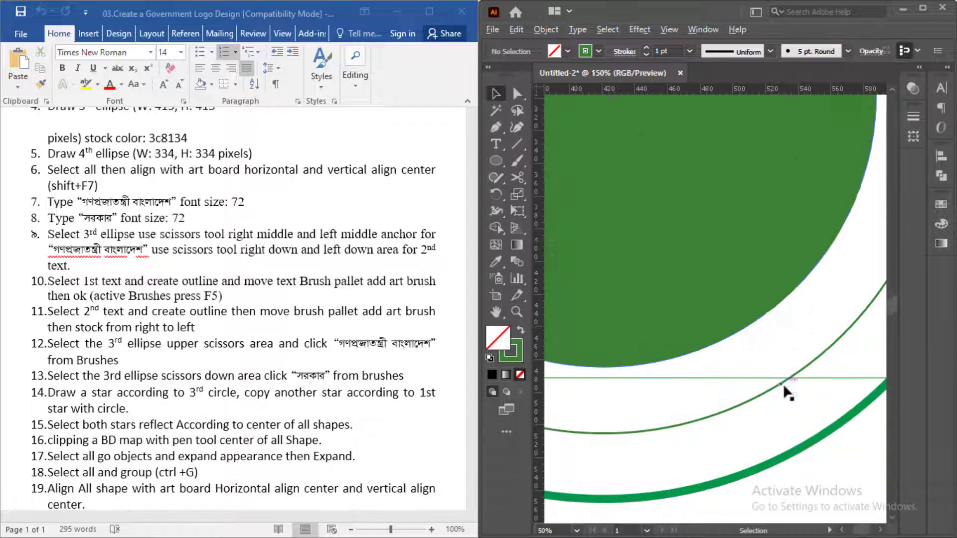
- Cut the lower arc at both guide intersections with Scissors, then hide the rulers
key("c")
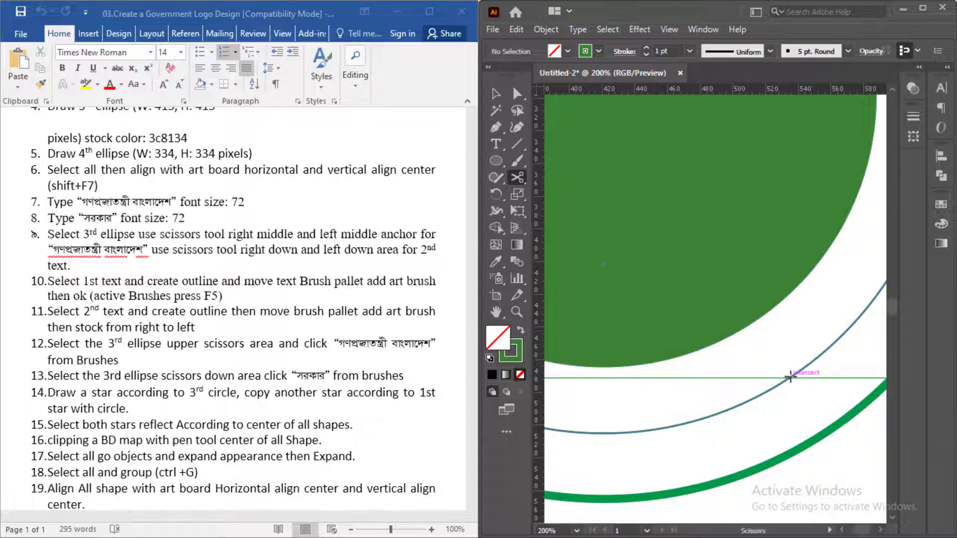
left_click(790, 379)
scroll(797, 381, "down", 2)
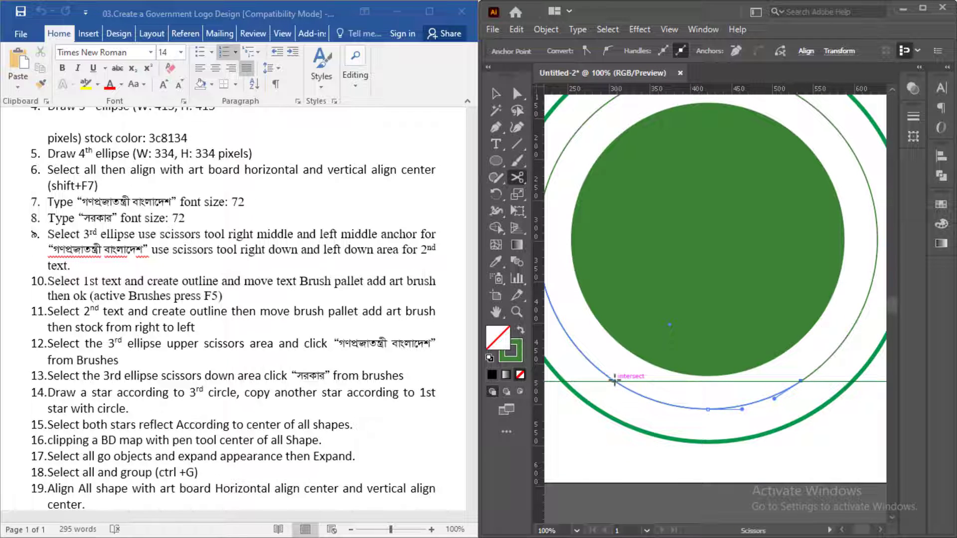
left_click(616, 382)
left_click(495, 93)
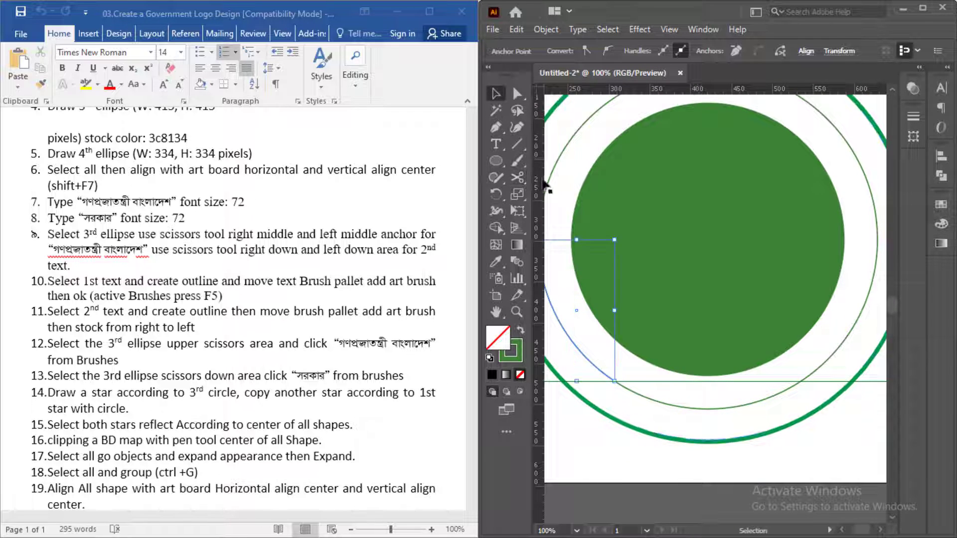
scroll(543, 187, "down", 3)
left_click(744, 260)
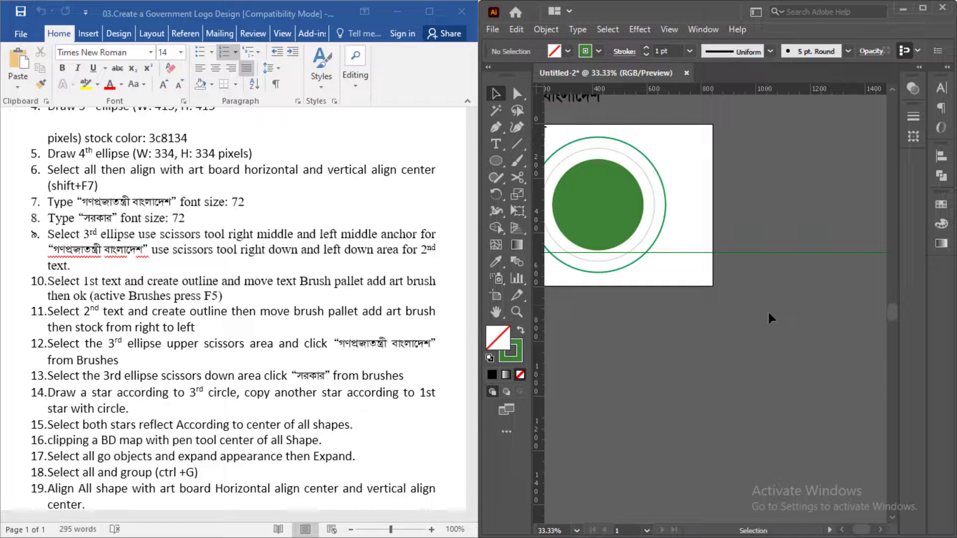
right_click(688, 240)
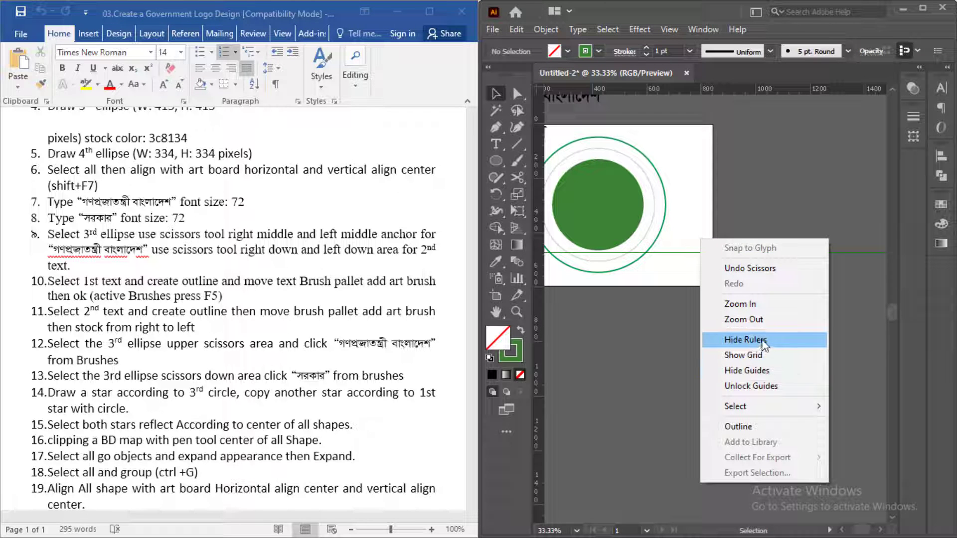
left_click(766, 343)
- Unlock the guides and delete the horizontal guide
right_click(754, 245)
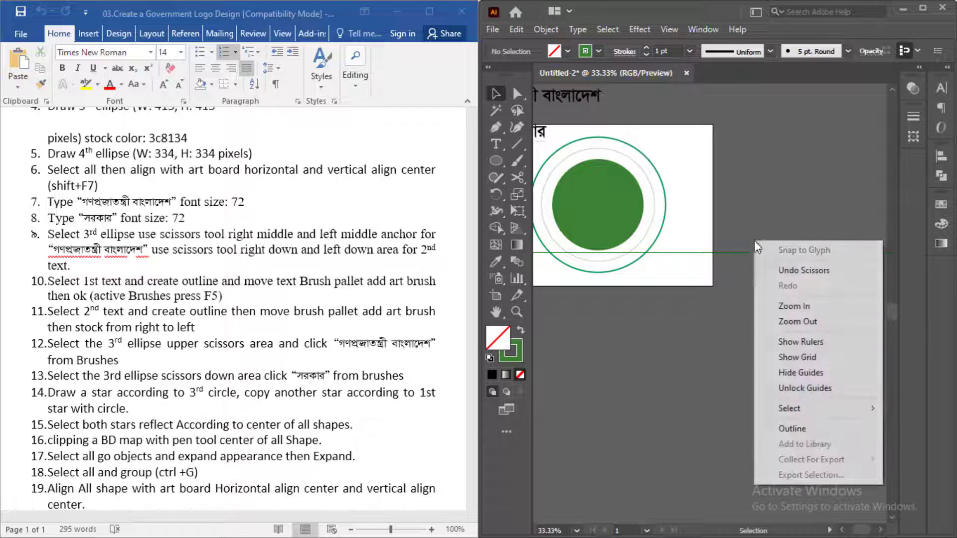
left_click(805, 393)
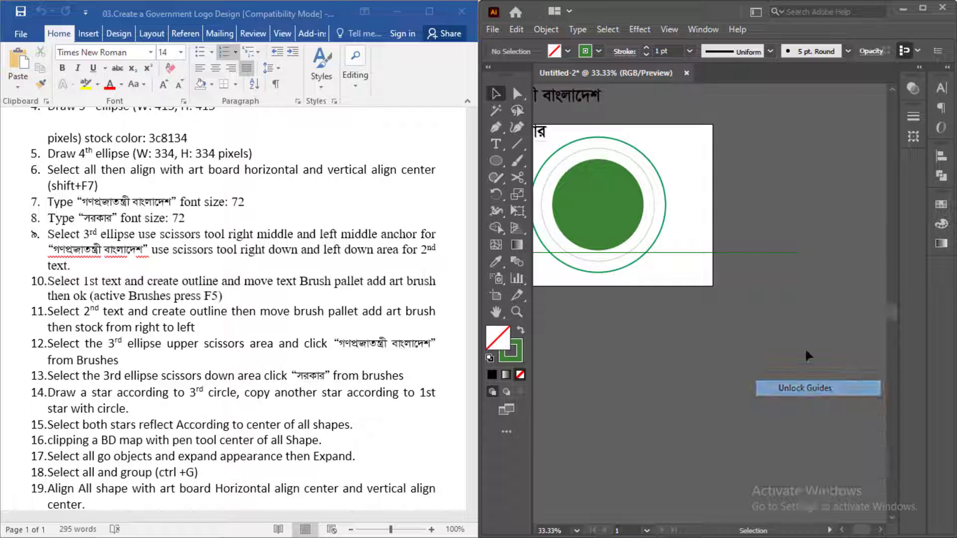
key("ctrl+a")
key("Delete")
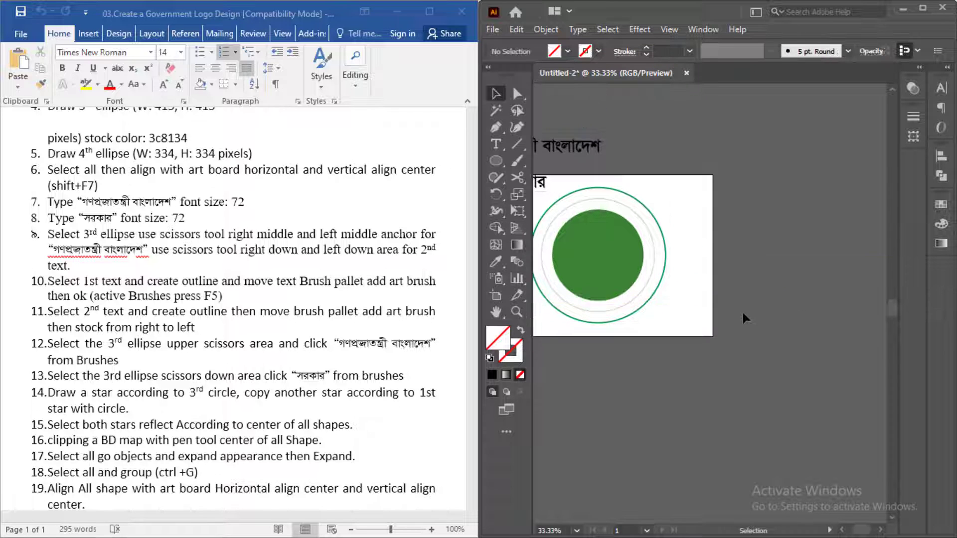
- Pan the artwork back into view and select both Bengali text lines
scroll(598, 225, "up", 2)
mouse_move(544, 448)
left_mouse_down()
mouse_move(824, 437)
mouse_move(649, 399)
left_mouse_up()
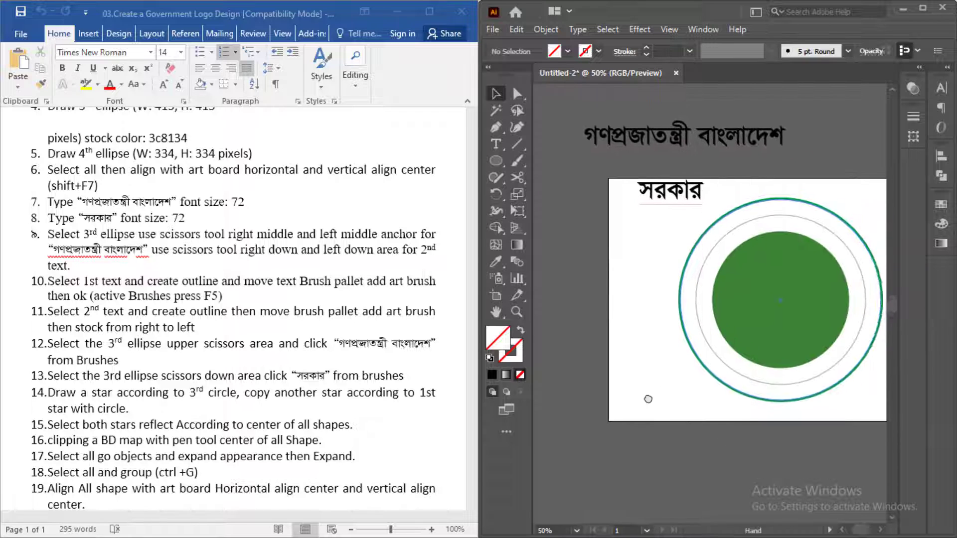
left_click(281, 329)
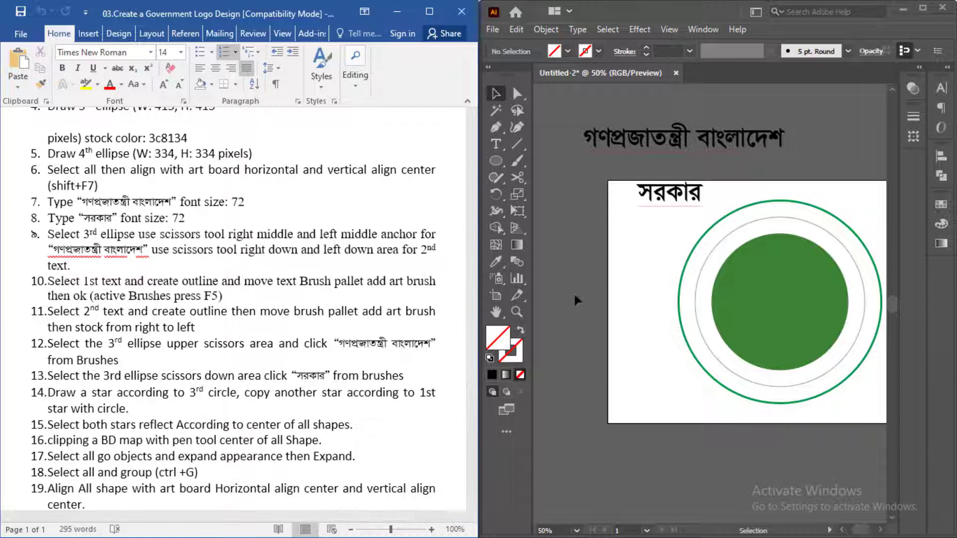
left_click_drag(679, 120, 683, 173)
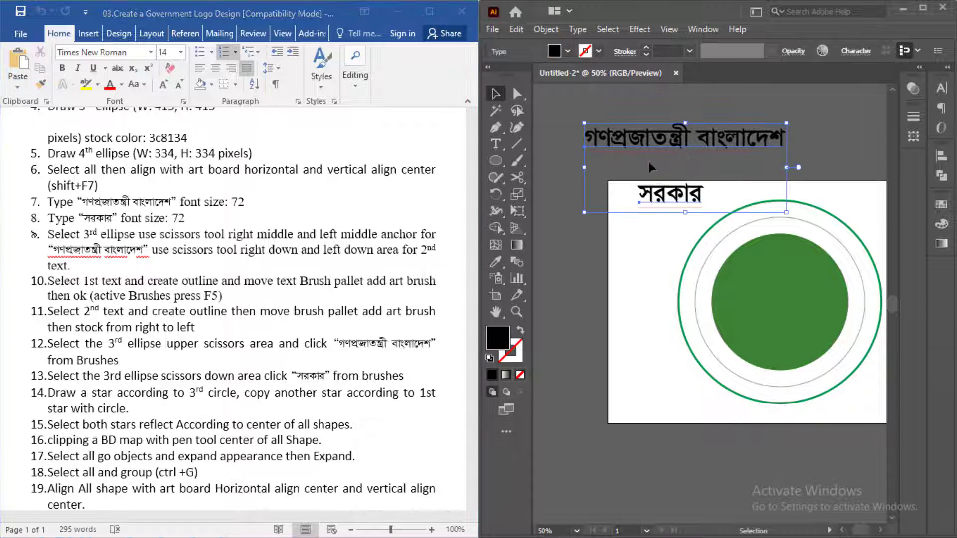
- Convert the top Bengali title গণপ্রজাতন্ত্রী বাংলাদেশ to outlines
left_click(661, 139)
right_click(661, 140)
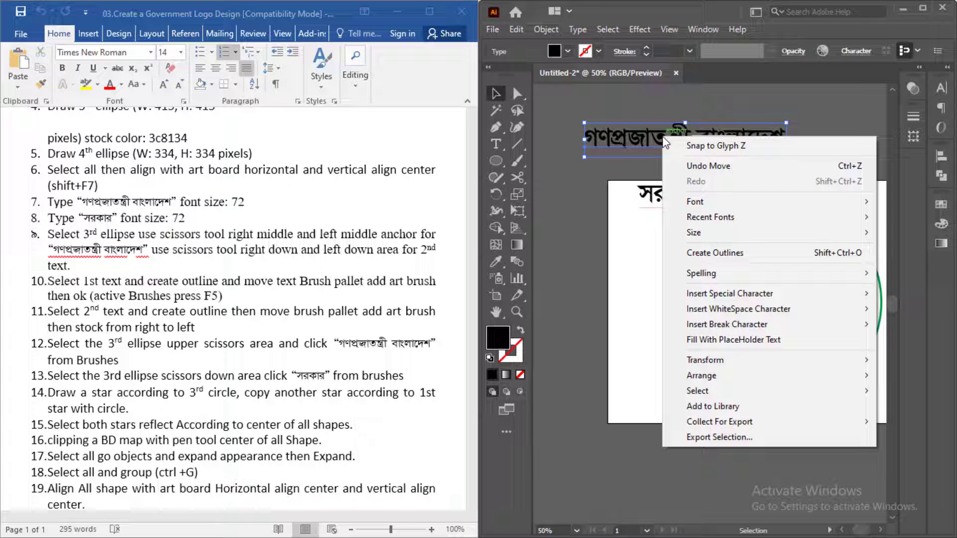
left_click(755, 259)
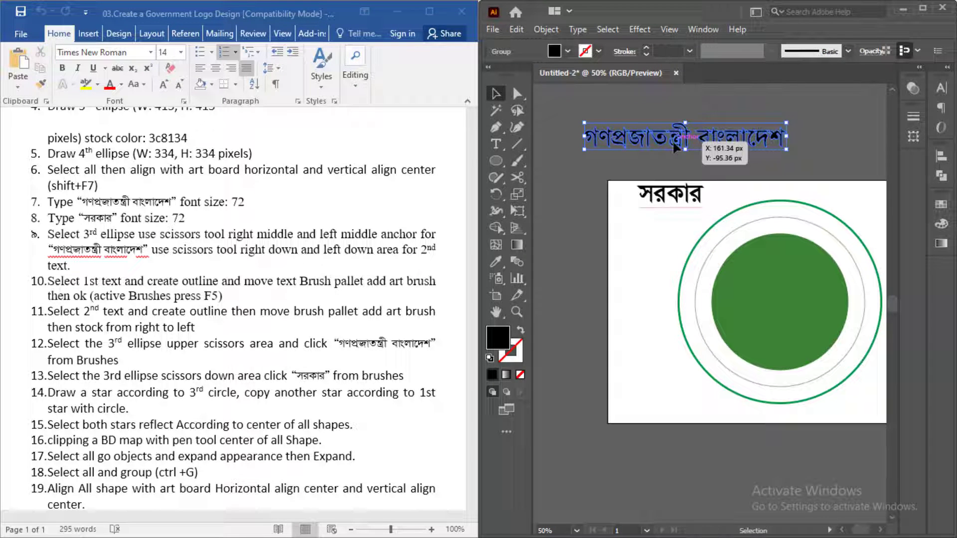
- Show the Brushes panel, nudge the title slightly, and start launching Chrome
left_click(703, 30)
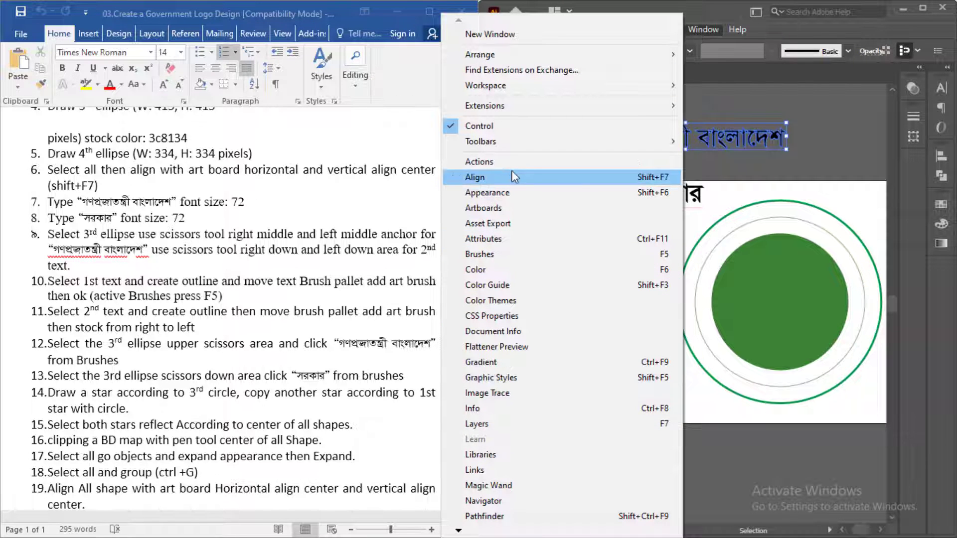
left_click(626, 263)
left_click_drag(669, 152, 677, 158)
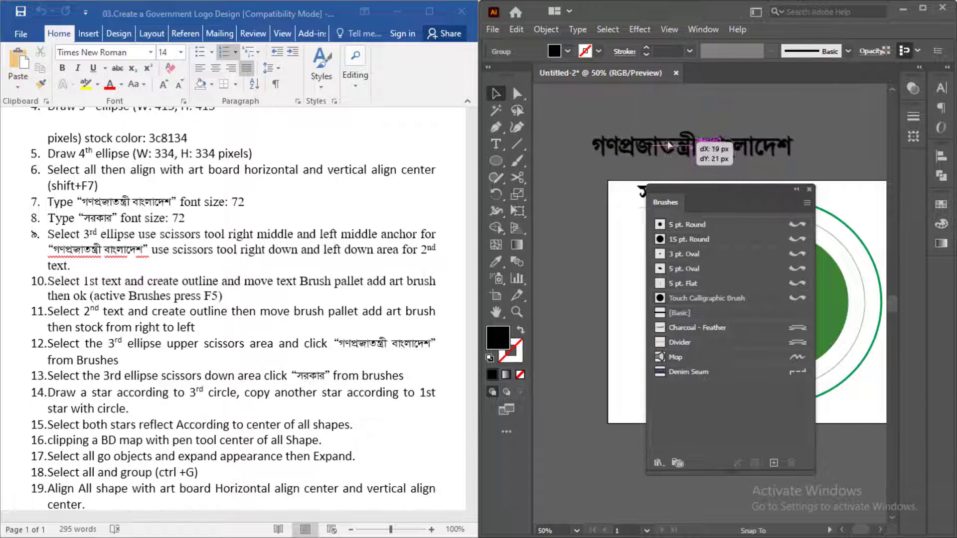
left_click_drag(702, 193, 716, 247)
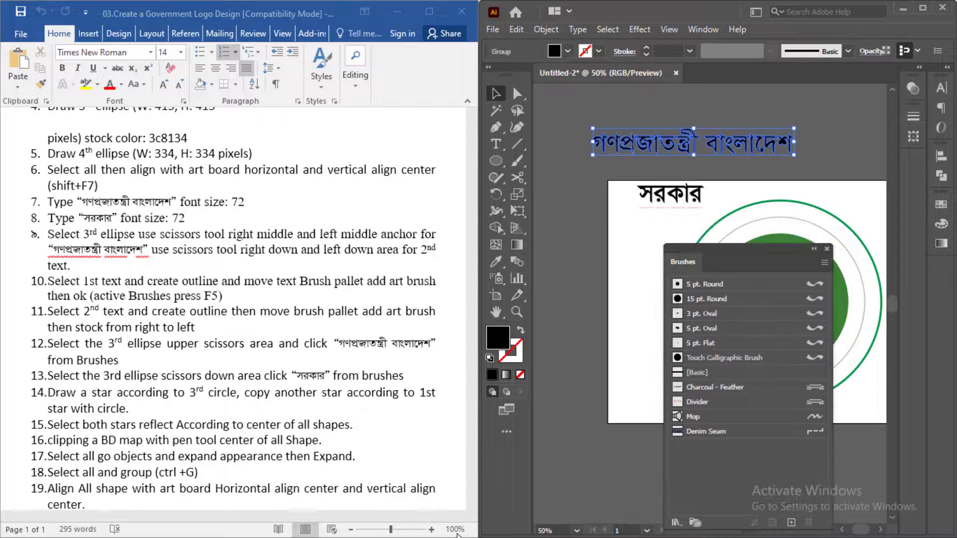
key("super")
- Search Google Images for 'bd govment log' and copy the second government logo image
left_click(548, 526)
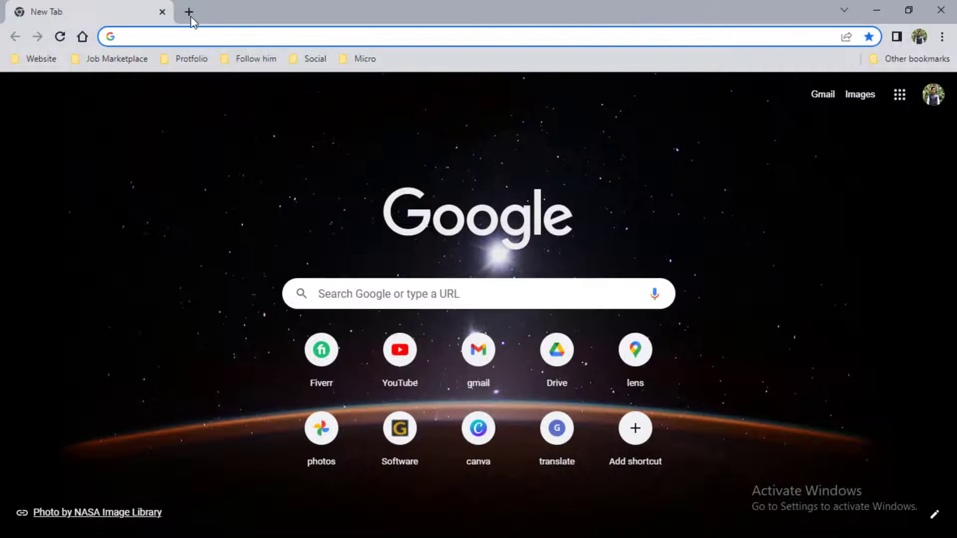
left_click(168, 35)
type("bd govmen")
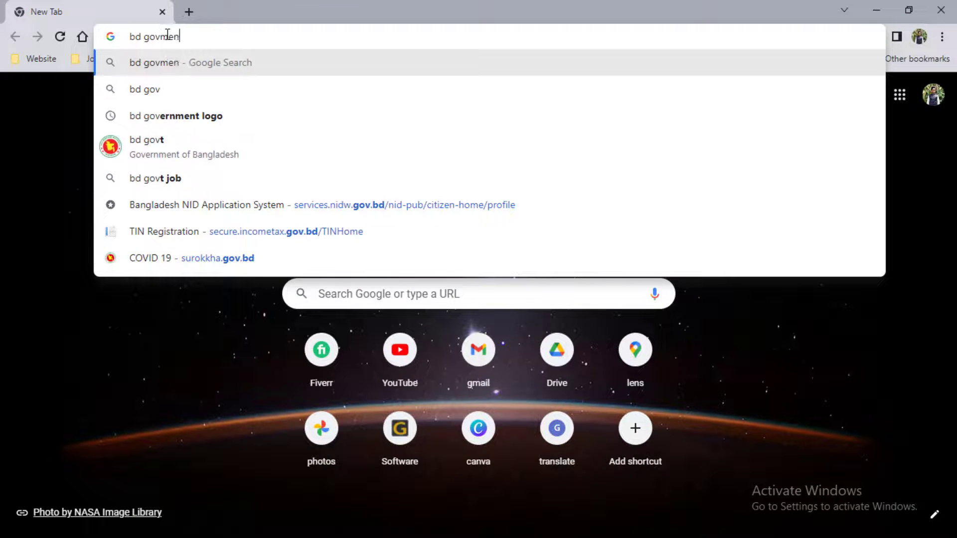
type("t log")
key("Return")
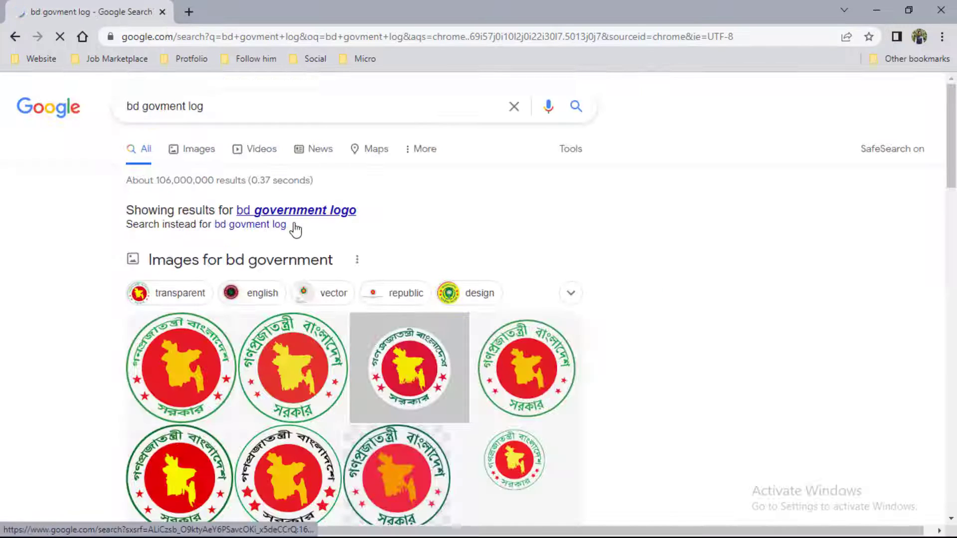
left_click(274, 215)
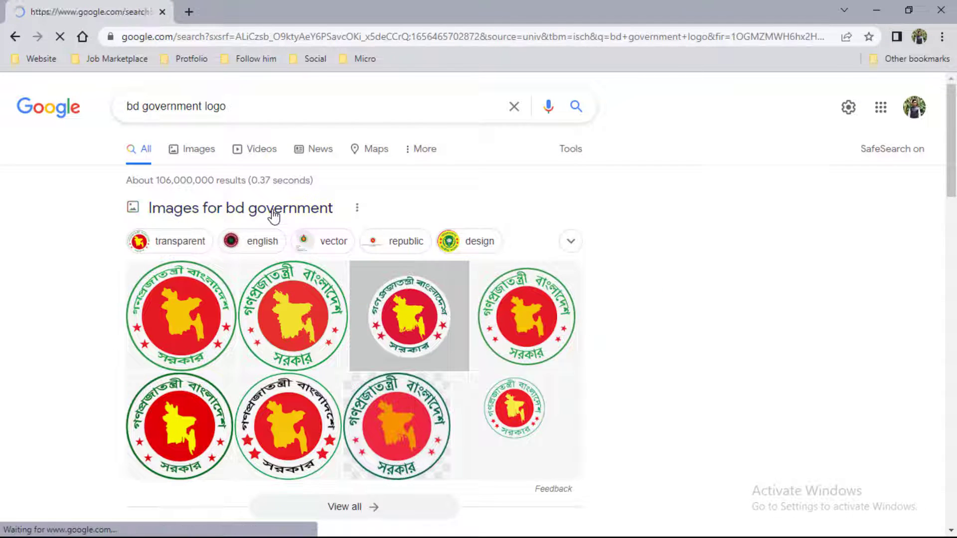
right_click(231, 289)
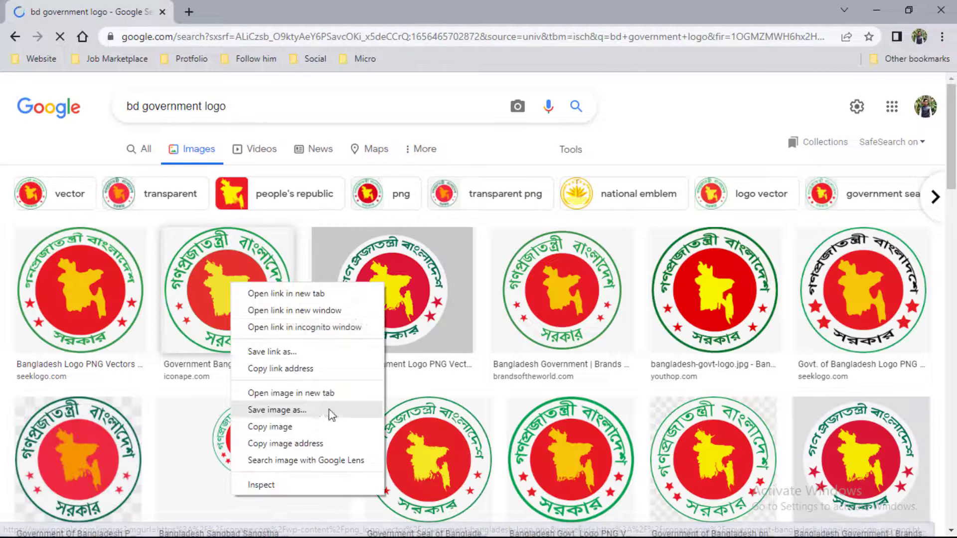
left_click(277, 426)
- Paste the reference logo into Illustrator and colour the outlined title with its green
left_click(881, 9)
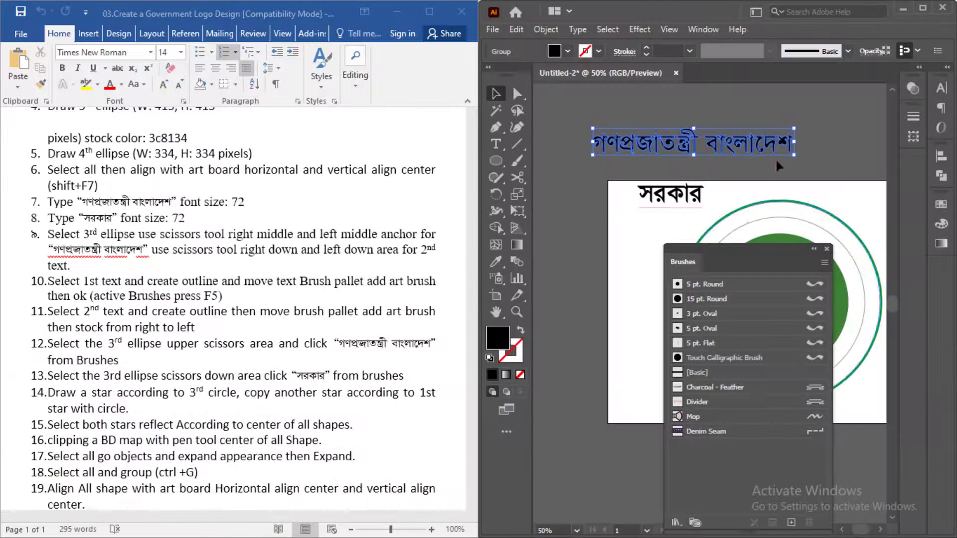
key("ctrl+v")
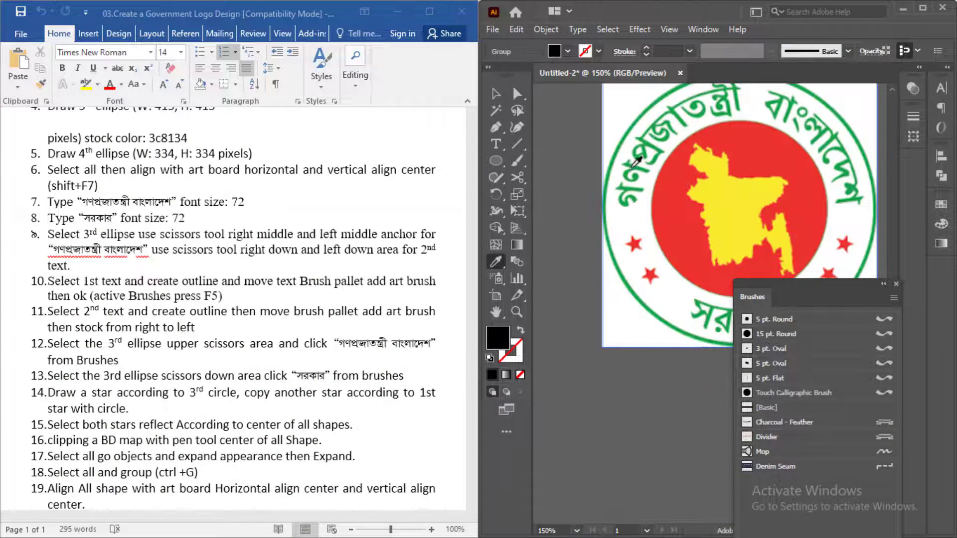
left_click(633, 166)
key("ctrl+shift+a")
key("ctrl+minus")
key("ctrl+minus")
key("ctrl+minus")
key("v")
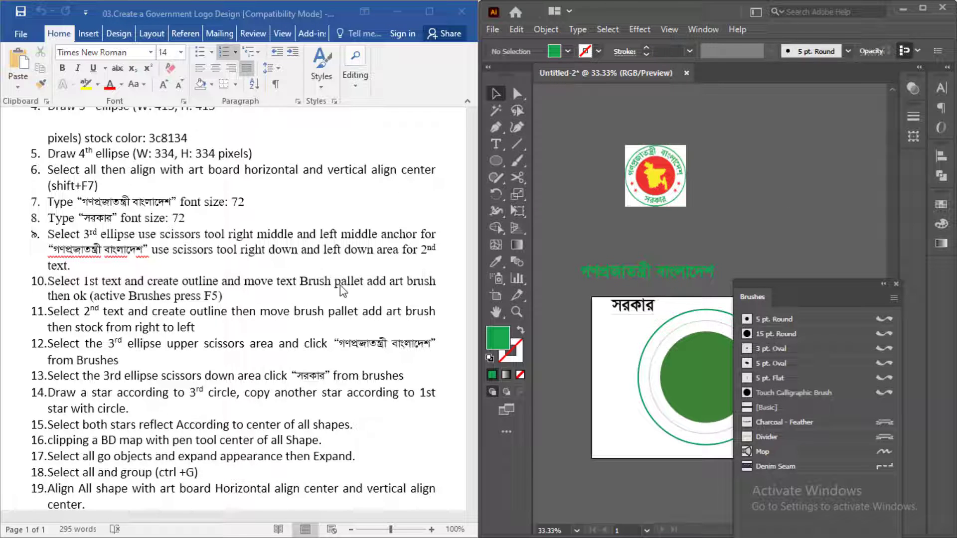
- Save the green outlined title as a new art brush, Art Brush 1
mouse_move(659, 269)
left_mouse_down()
mouse_move(858, 502)
mouse_move(848, 513)
left_mouse_up()
left_click(424, 310)
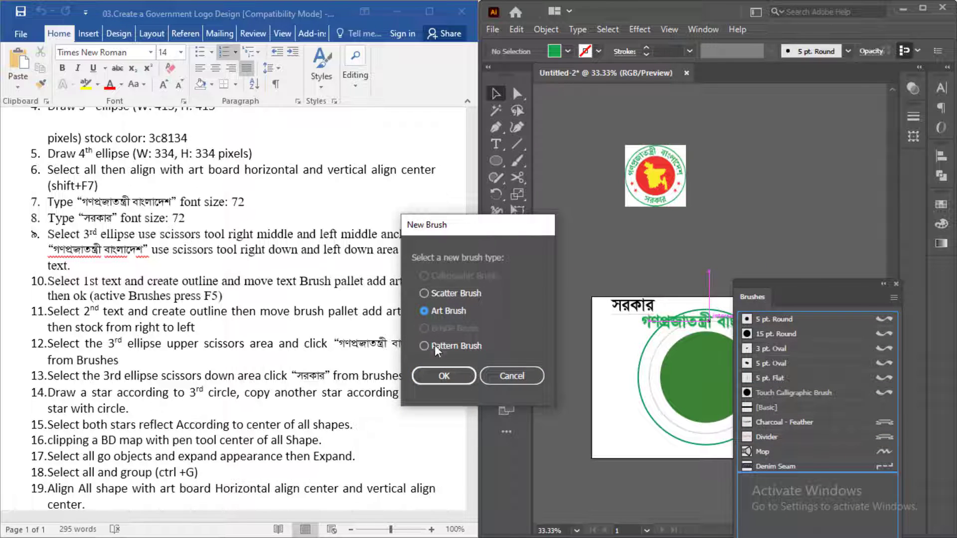
left_click(443, 376)
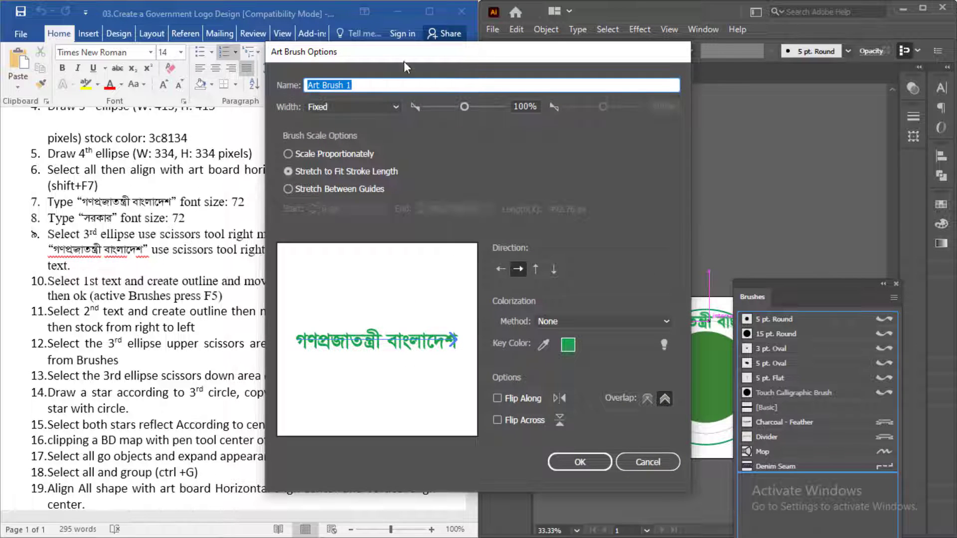
left_click_drag(403, 68, 695, 128)
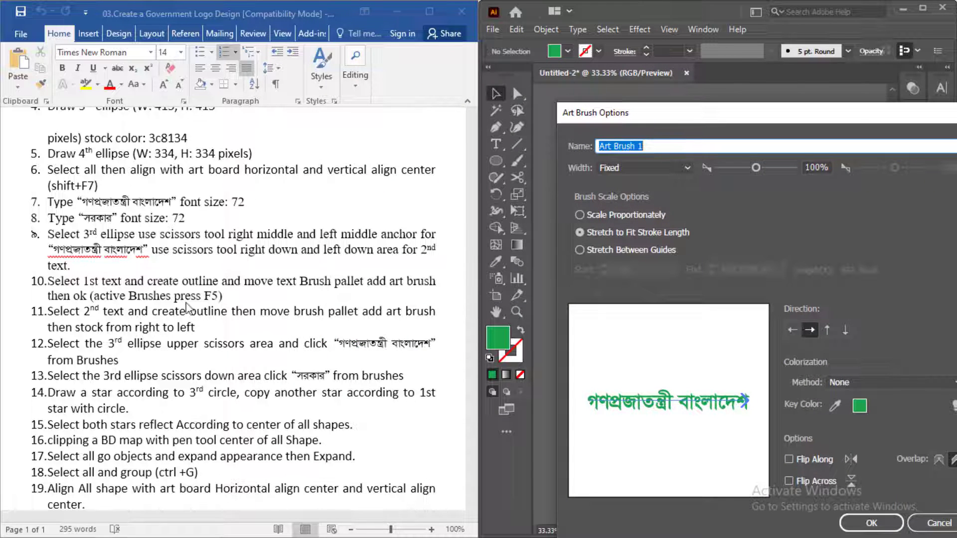
left_click(872, 523)
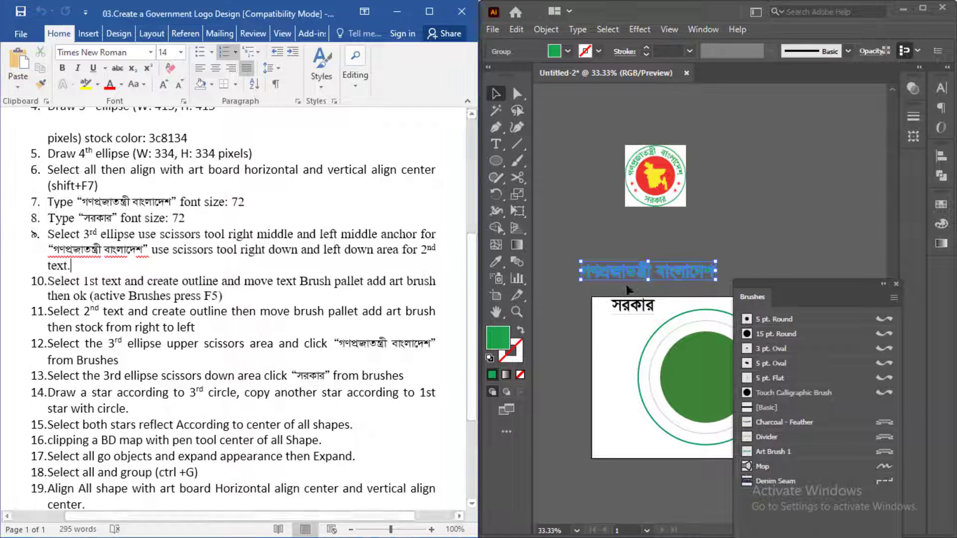
- Outline the সরকার text and give it the title's green
left_click(640, 309)
key("ctrl+shift+o")
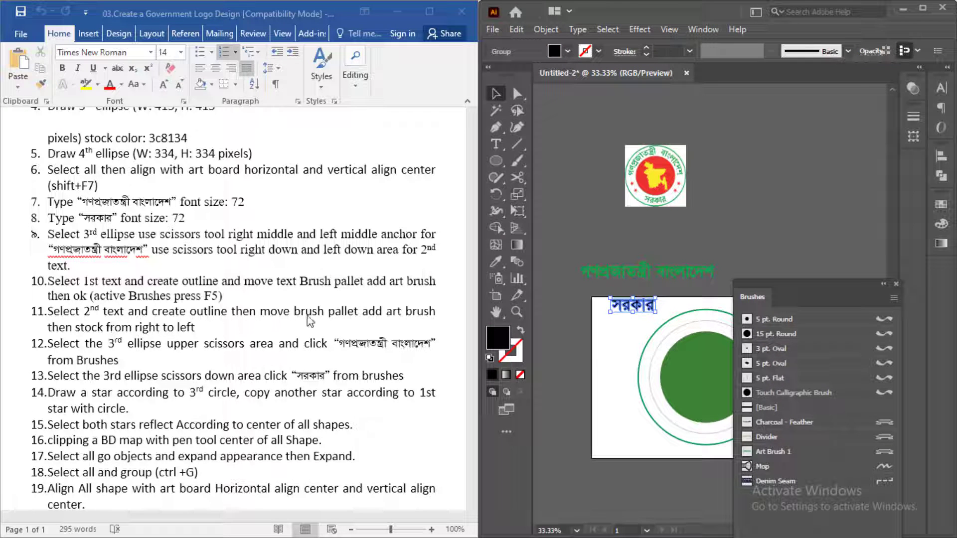
left_click_drag(635, 297, 636, 297)
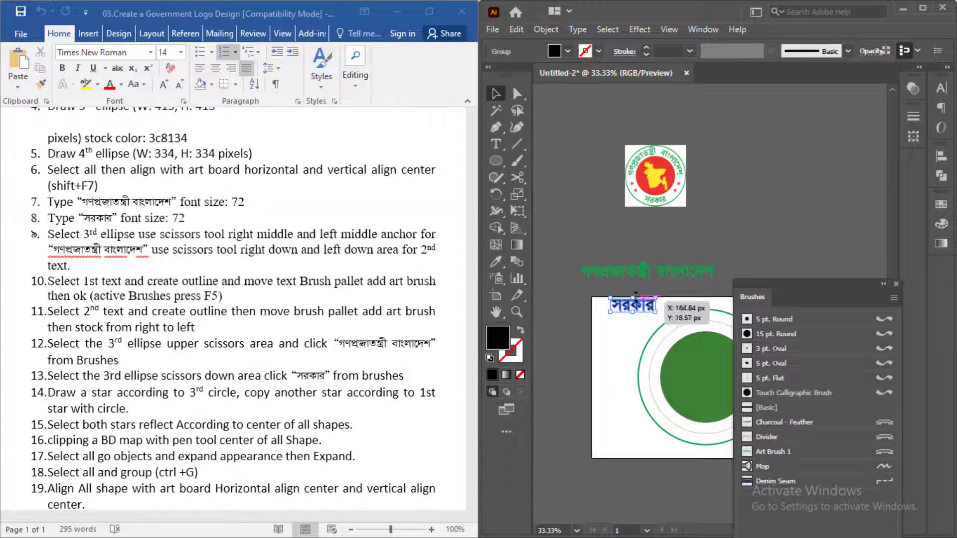
key("i")
left_click(638, 272)
key("v")
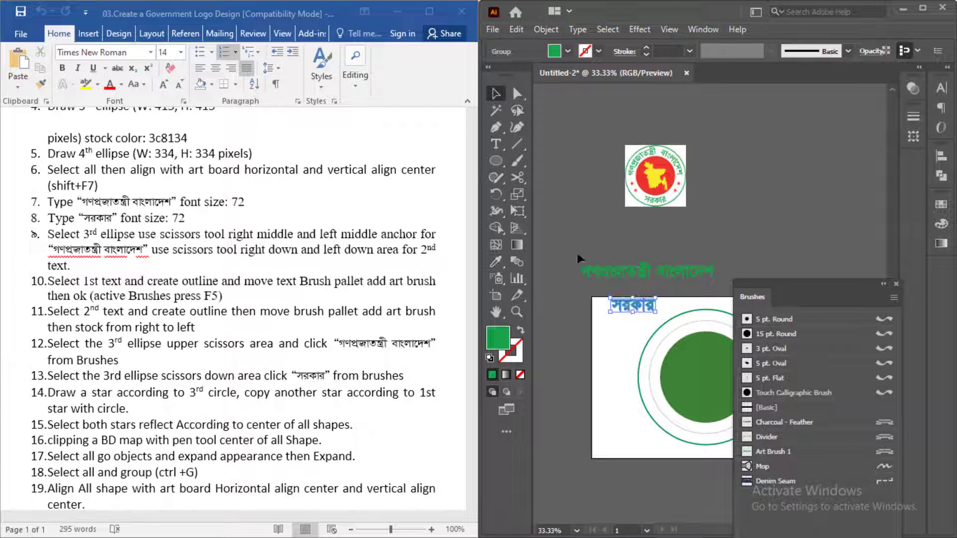
- Save সরকার as Art Brush 2 with its direction running right to left
left_click_drag(633, 304, 825, 498)
left_click(427, 310)
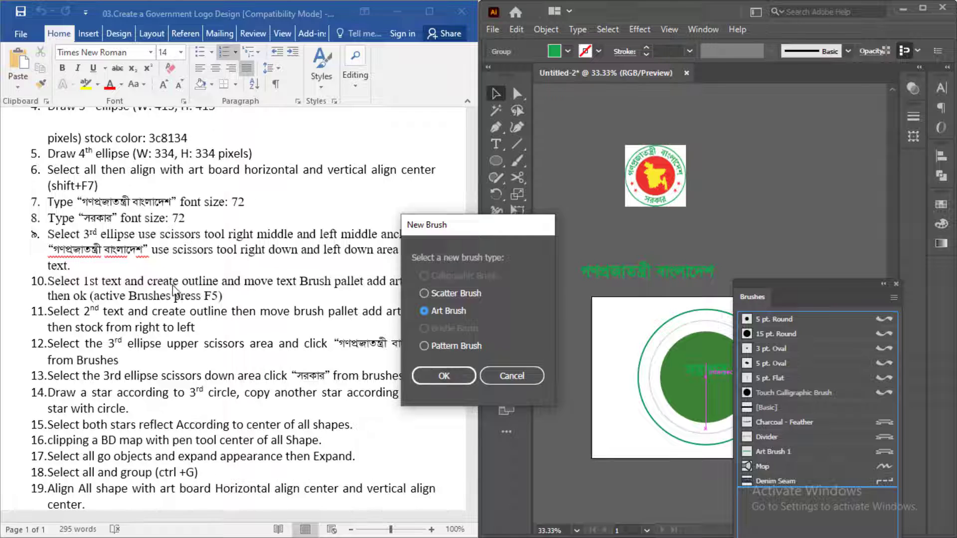
left_click_drag(467, 230, 647, 243)
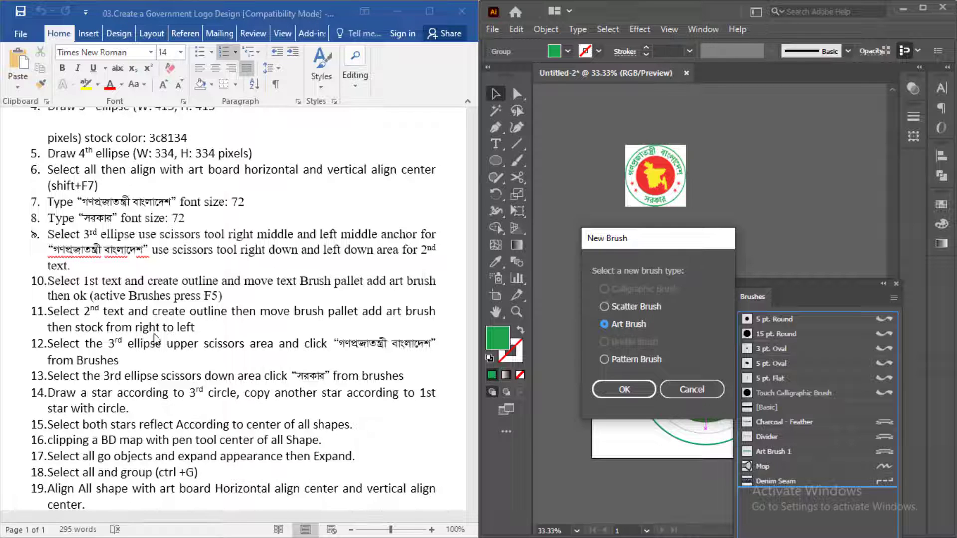
left_click(624, 389)
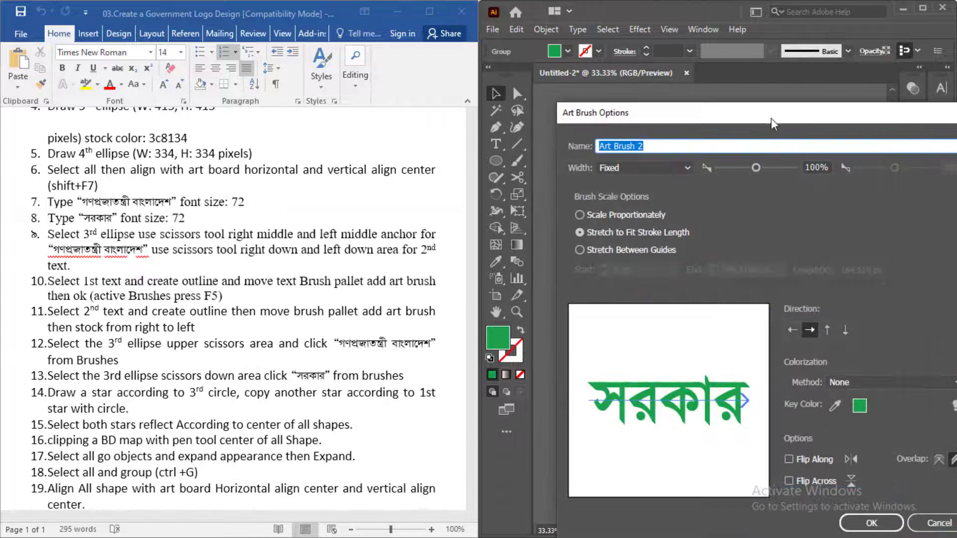
left_click_drag(771, 123, 684, 76)
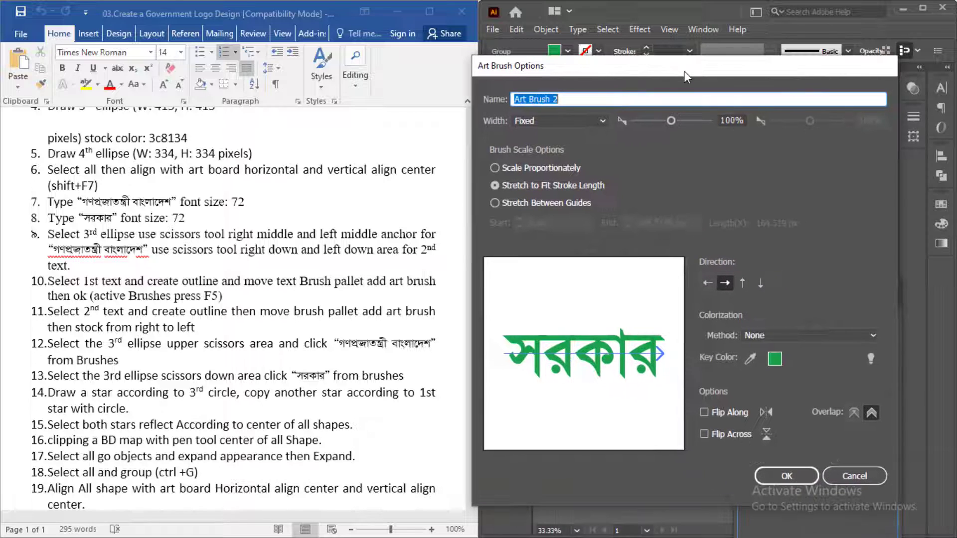
left_click(708, 282)
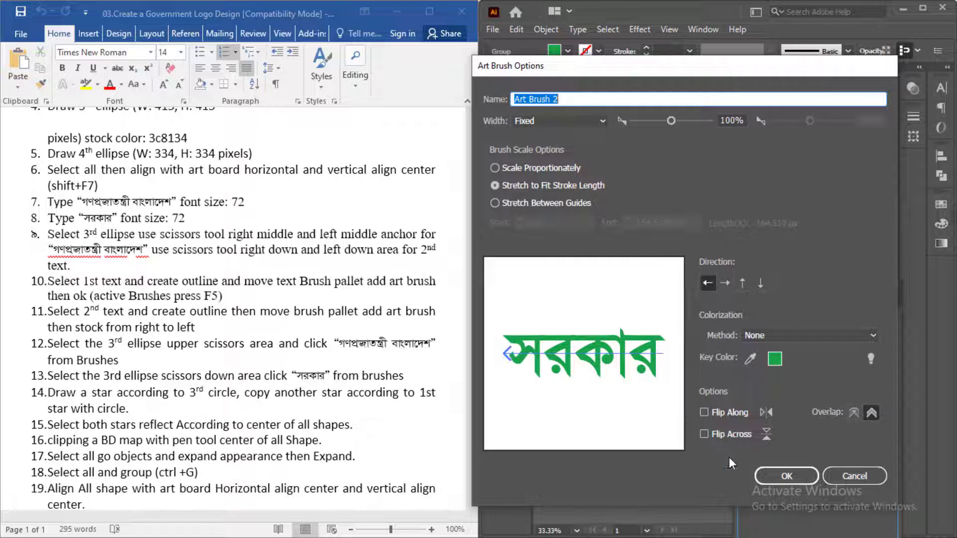
left_click(780, 474)
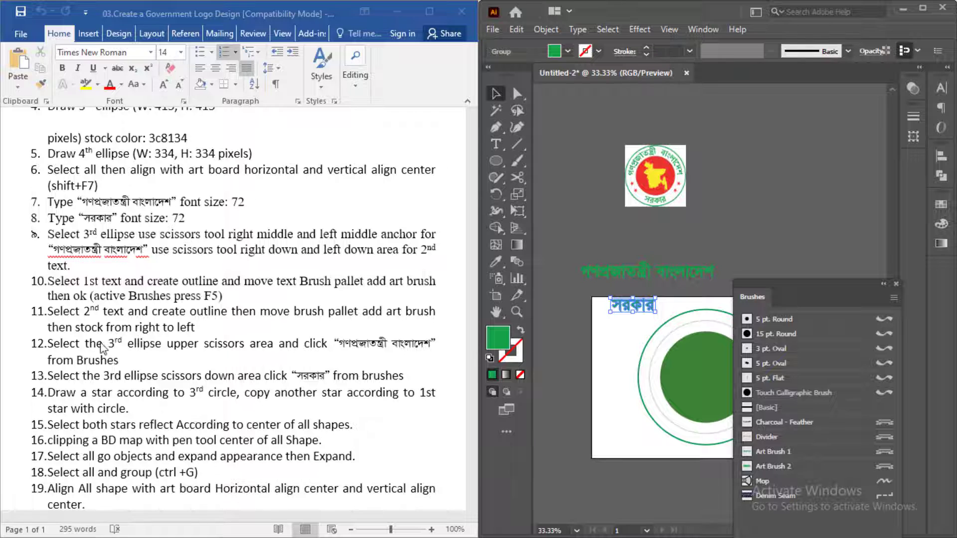
- Select the inner green circle, collapse the Brushes panel and maximize Illustrator
scroll(145, 361, "down", 2)
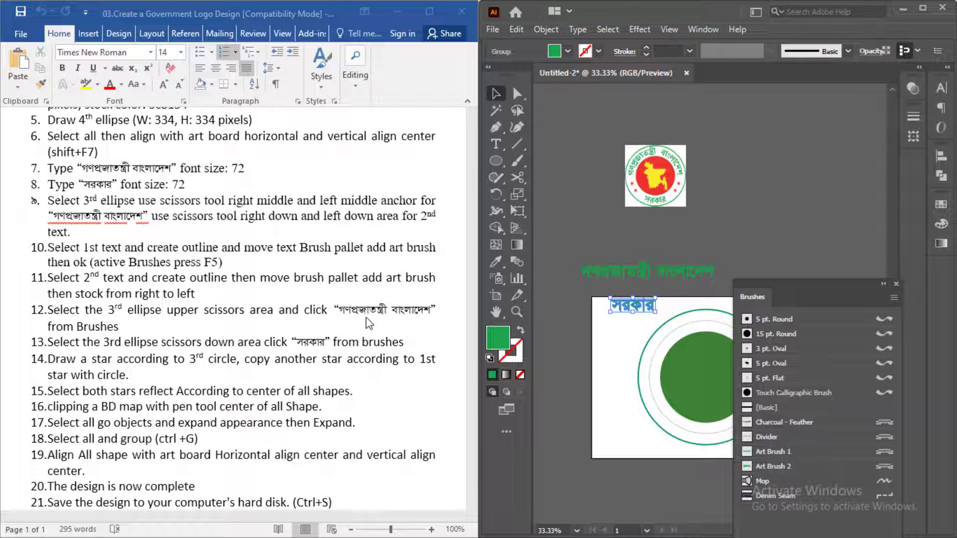
left_click(678, 370)
left_click(884, 284)
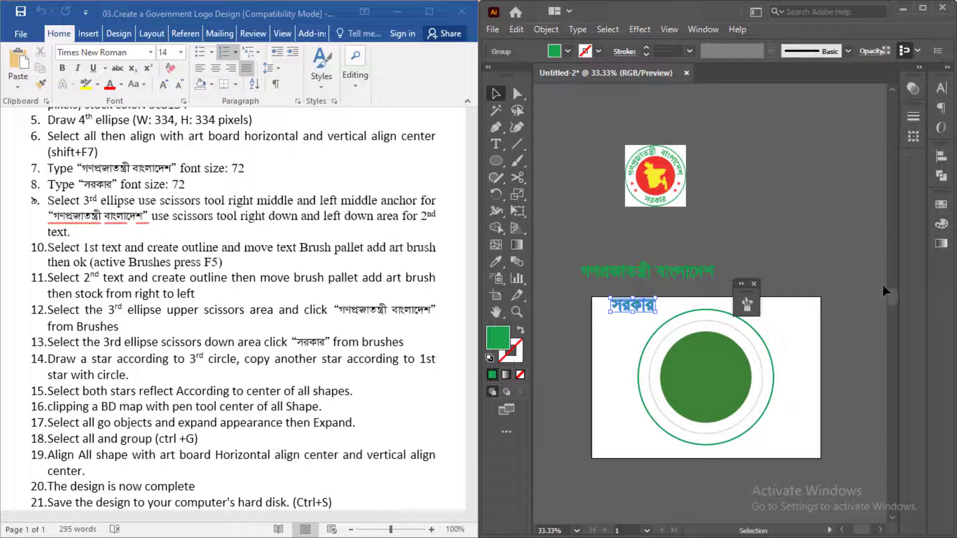
left_click(923, 8)
- Apply Art Brush 1 so the Bengali title curves along the upper arc
key("ctrl+0")
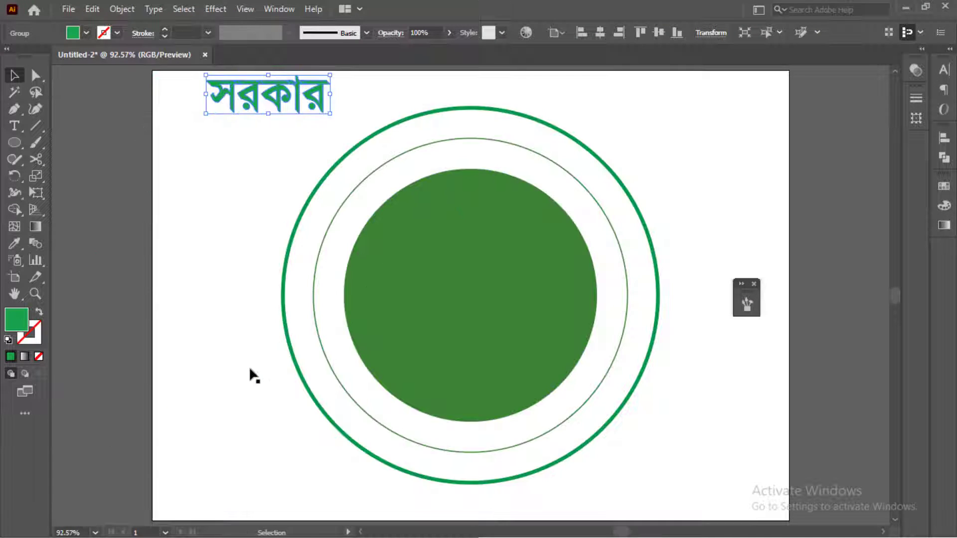
left_click(461, 140)
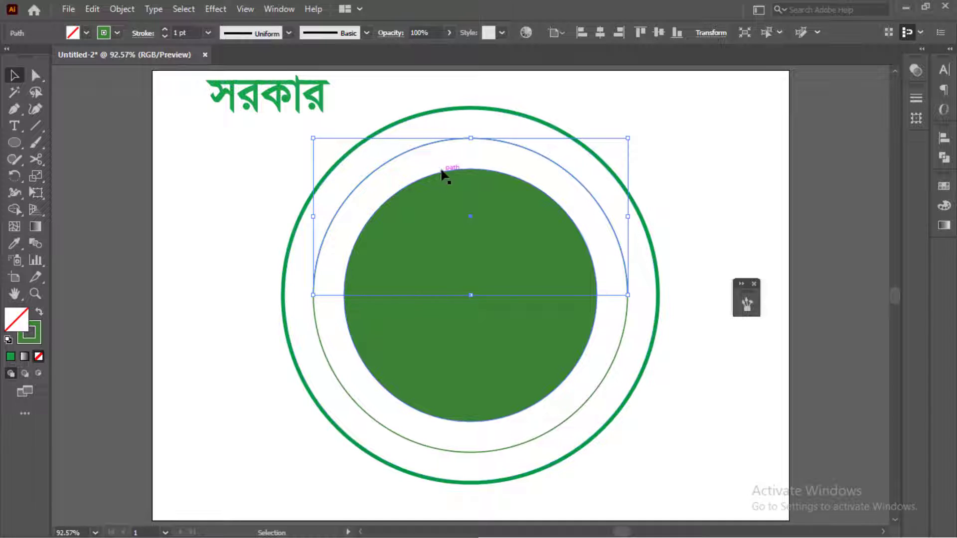
key("F5")
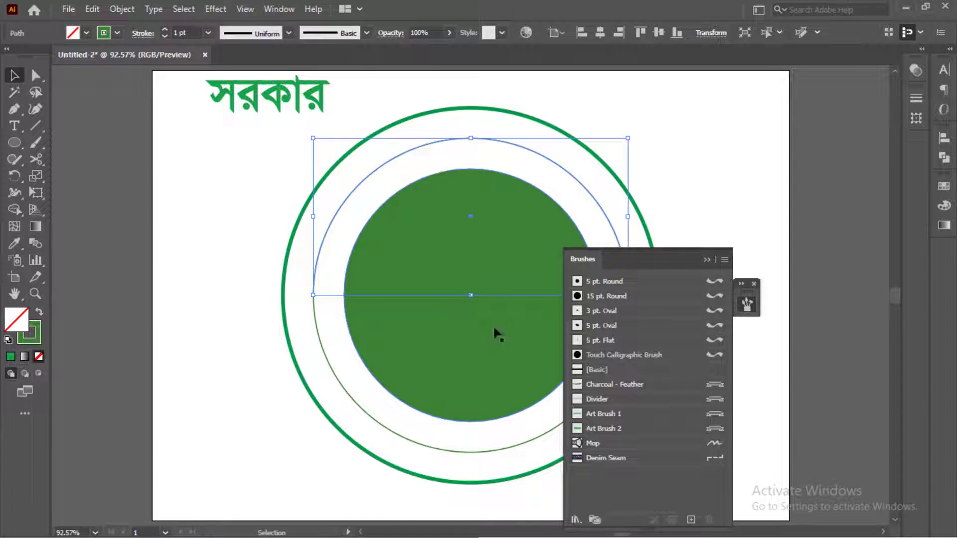
mouse_move(630, 248)
left_mouse_down()
mouse_move(648, 173)
mouse_move(805, 108)
left_mouse_up()
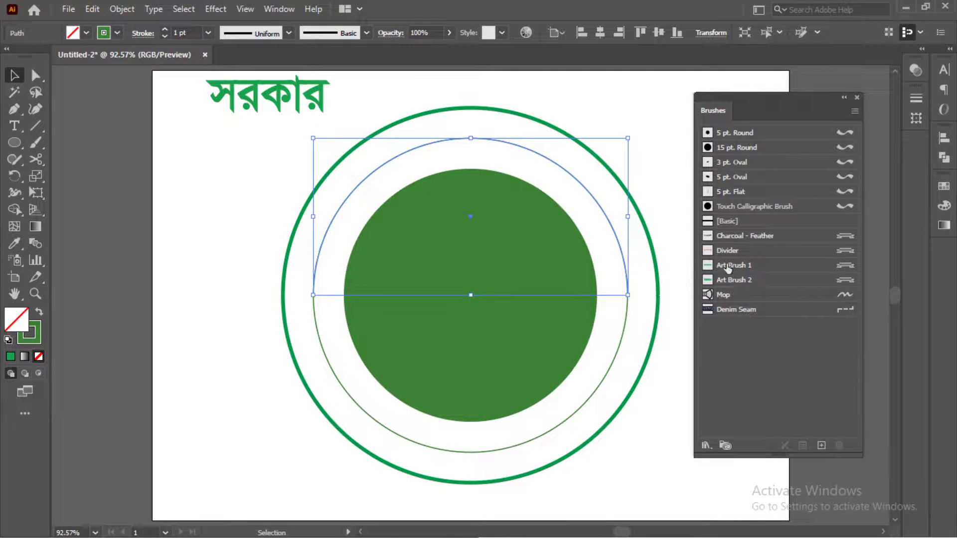
left_click(728, 266)
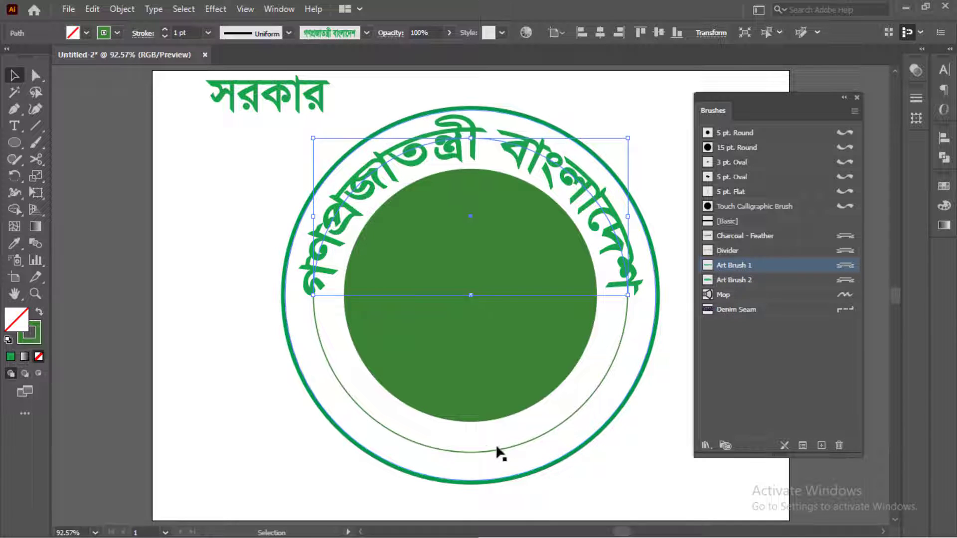
left_click(141, 249)
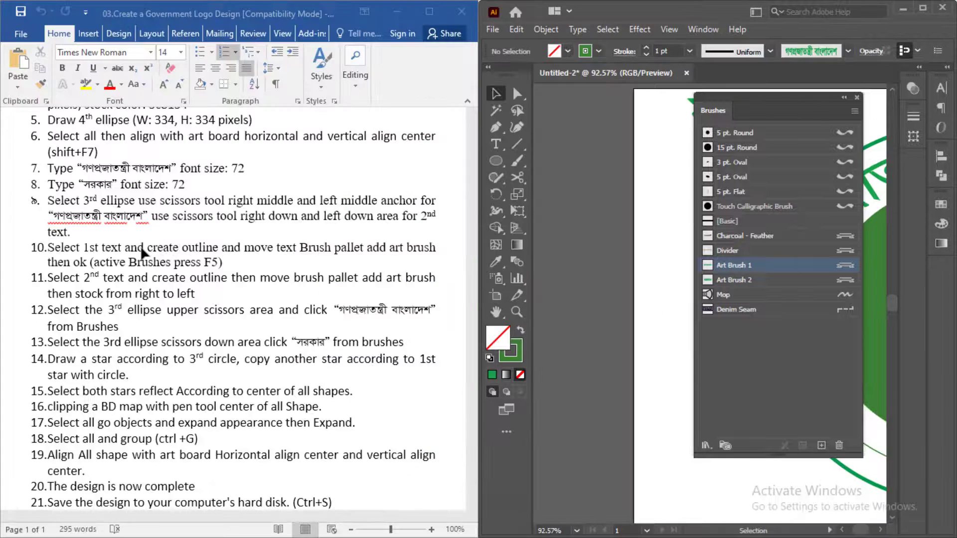
- Apply Art Brush 2 to the inner circle's lower arc so সরকার curves along it
left_click(104, 346)
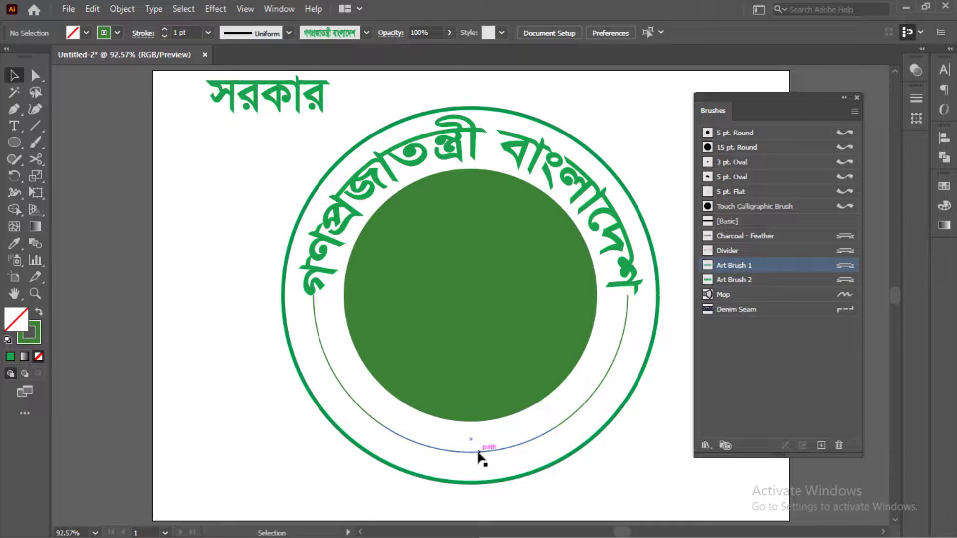
left_click(477, 452)
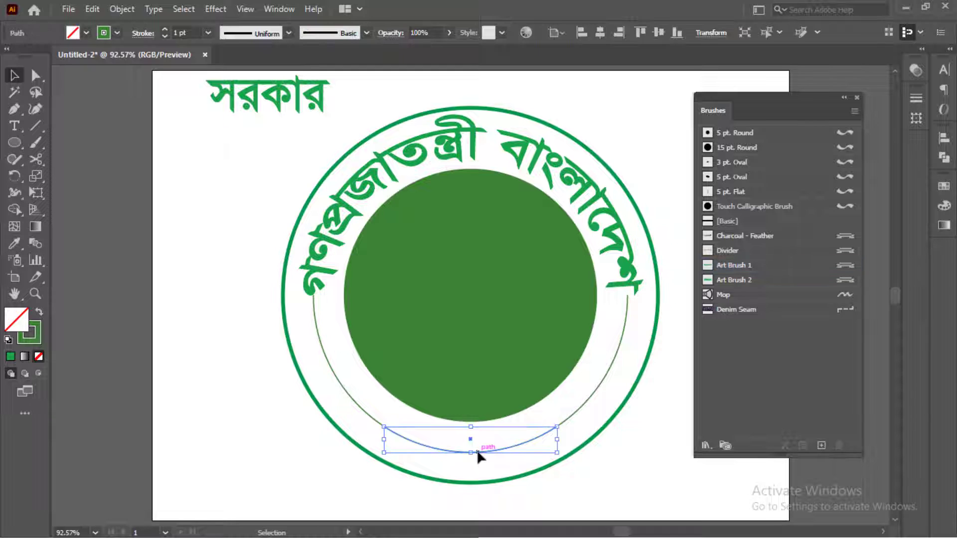
left_click(736, 280)
left_click(98, 304)
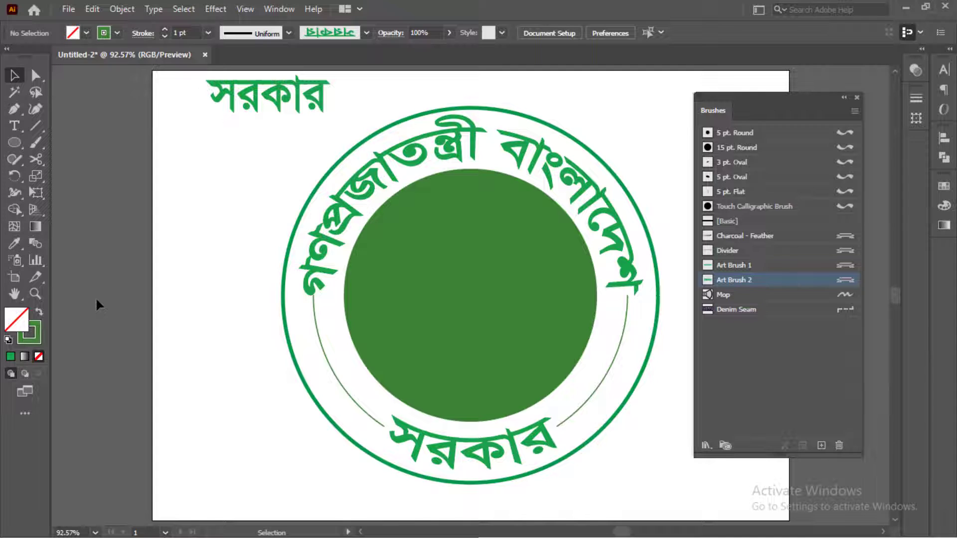
key("alt+Tab")
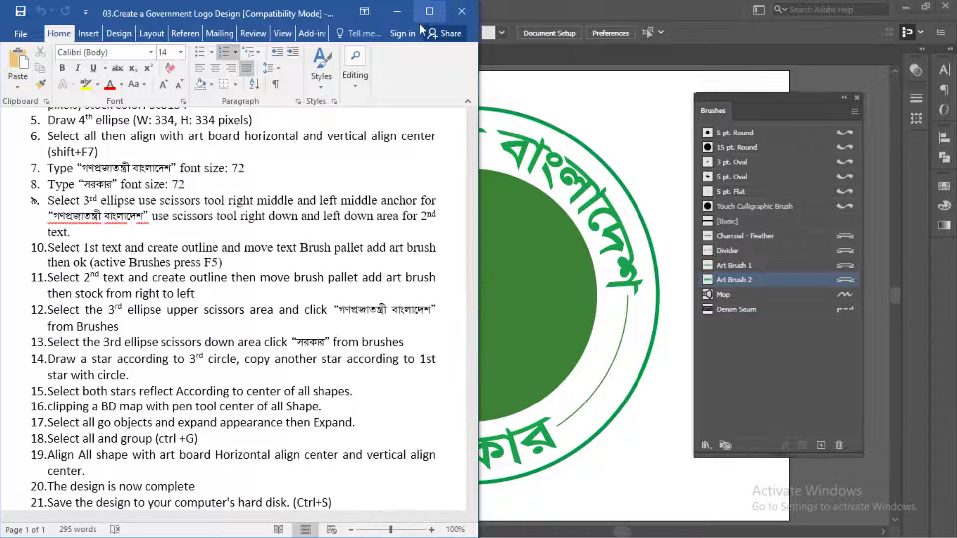
- Read the maximized instructions up to the star step, then pick Illustrator's Star tool
left_click(429, 11)
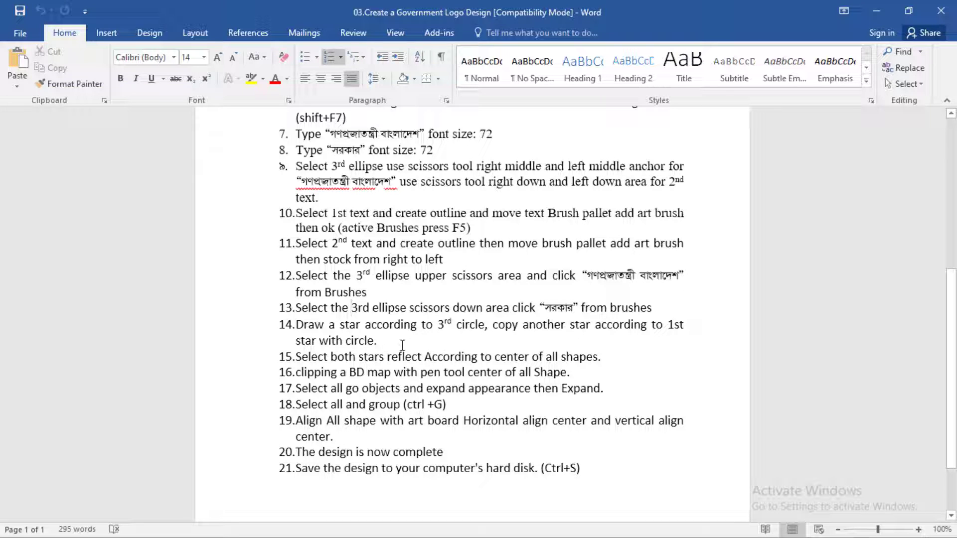
key("alt+Tab")
left_click_drag(14, 142, 60, 208)
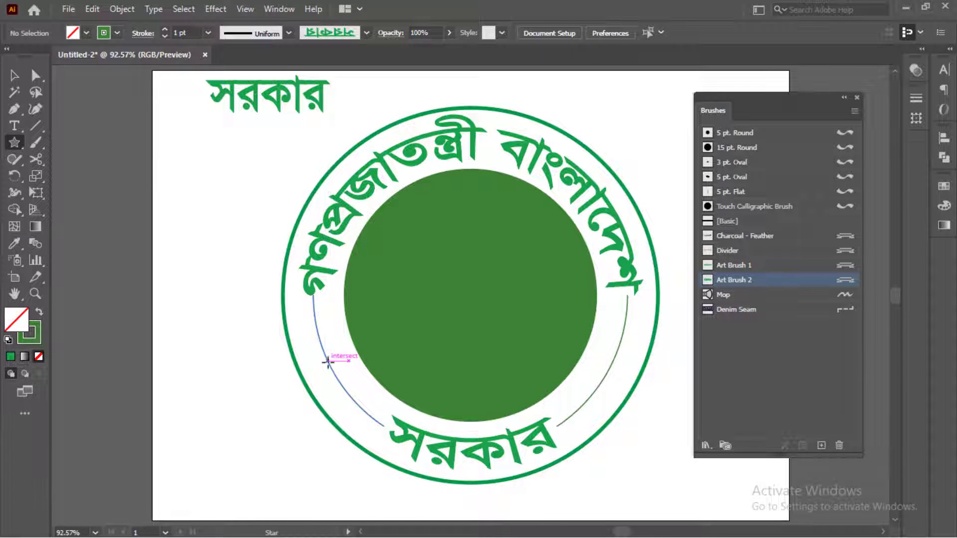
scroll(327, 361, "up", 2)
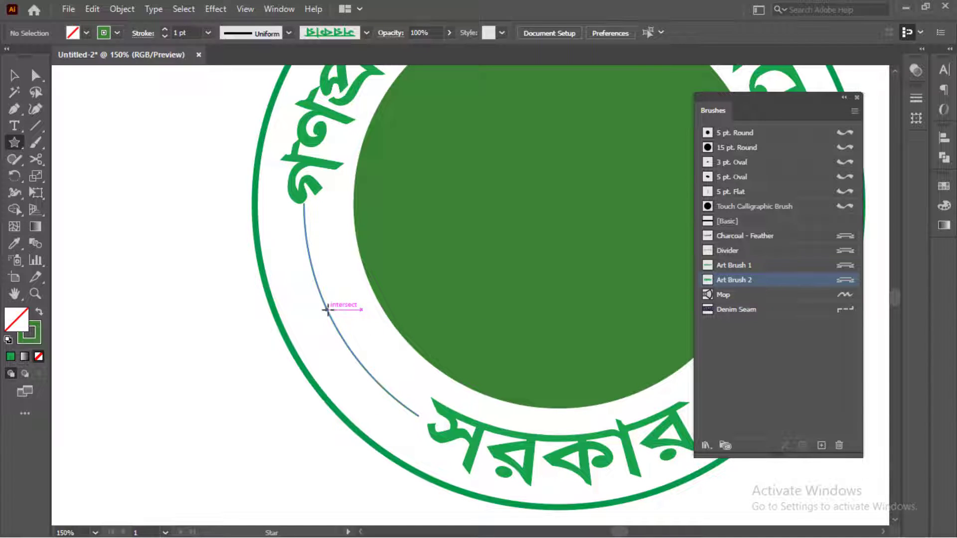
- Draw a solid green star on the left arc and place a copy higher up
left_click_drag(328, 310, 341, 328)
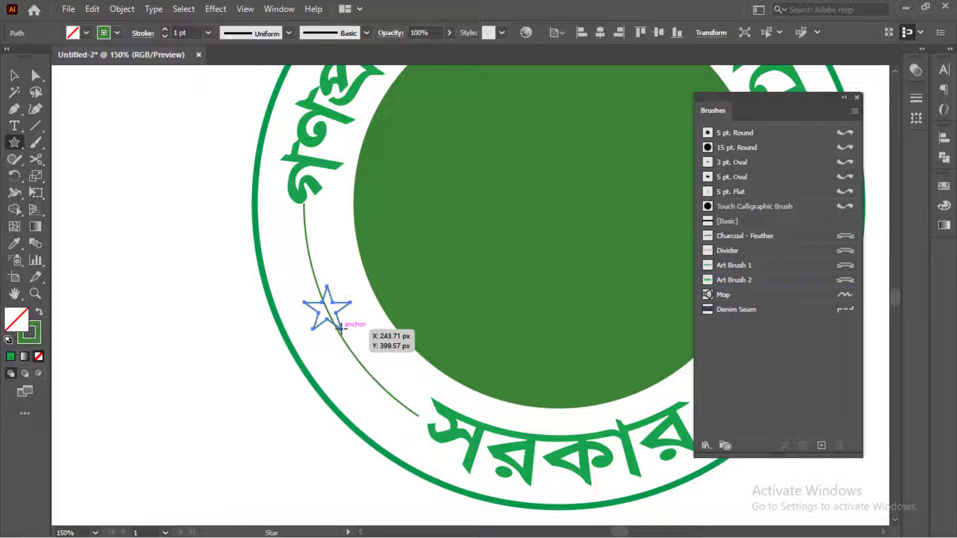
key("shift+x")
key("v")
left_click(159, 268)
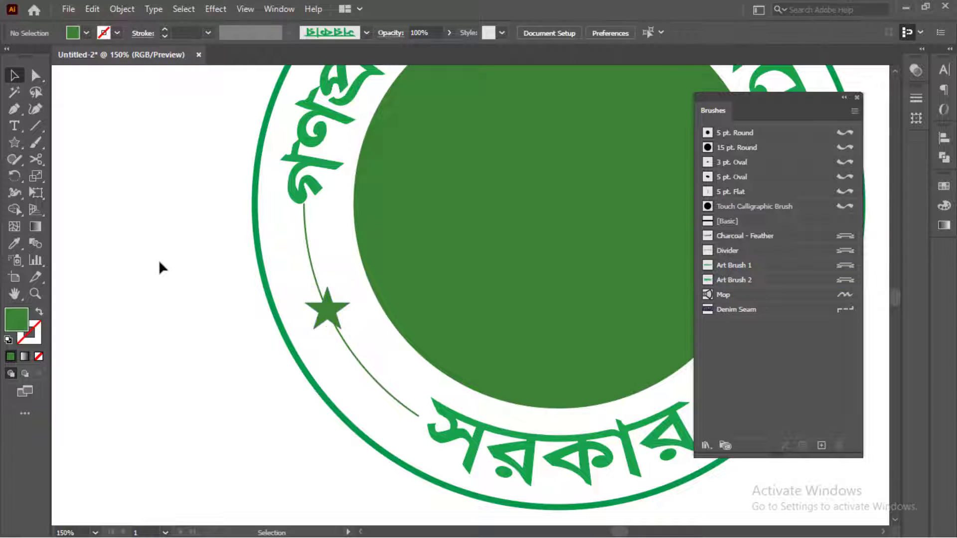
scroll(159, 268, "down", 3)
scroll(188, 293, "up", 5)
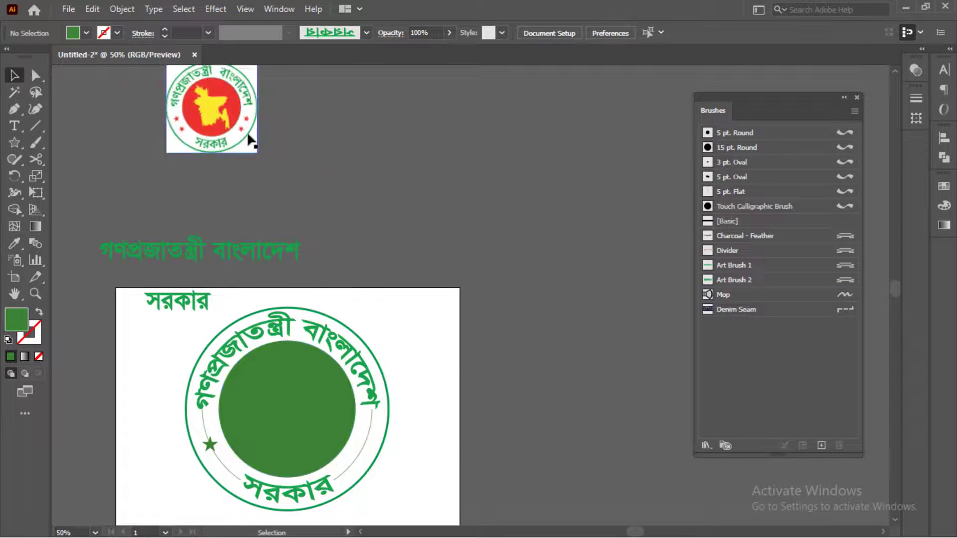
scroll(141, 433, "down", 1)
scroll(154, 396, "up", 1)
scroll(252, 406, "up", 1)
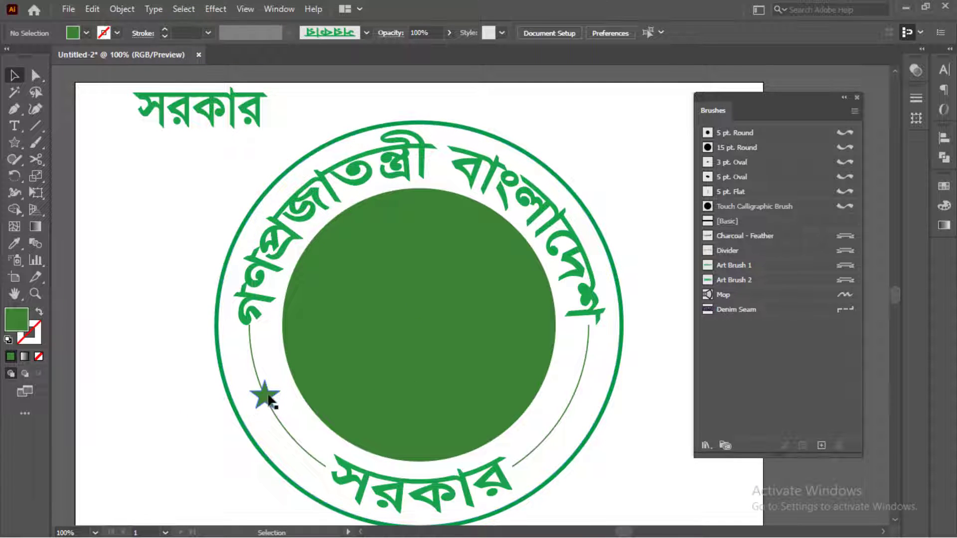
mouse_move(269, 399)
left_mouse_down()
mouse_move(268, 389)
mouse_move(278, 420)
left_mouse_up()
left_click(139, 332)
scroll(139, 332, "down", 1)
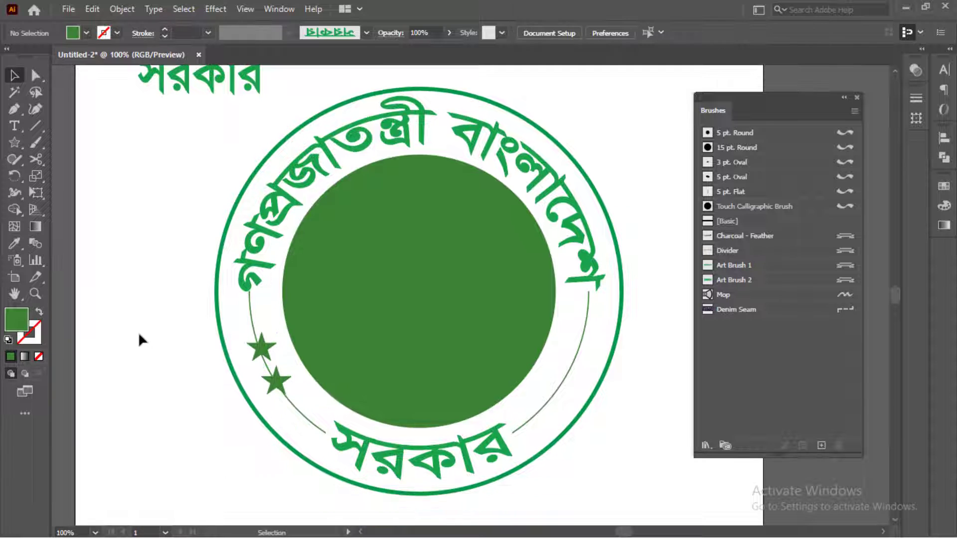
scroll(264, 351, "up", 3, "alt")
- Nudge both stars onto the arc and group them together
left_click_drag(270, 351, 262, 345)
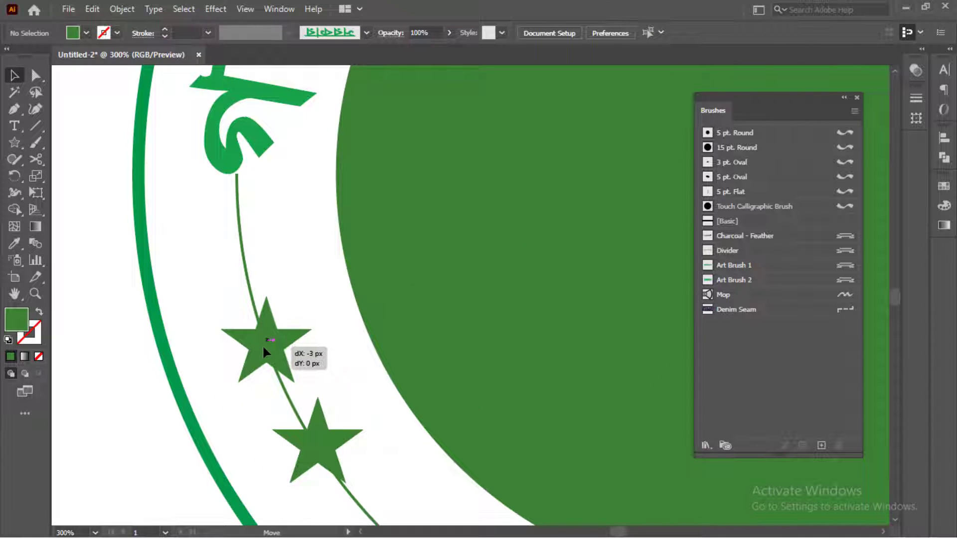
left_click_drag(313, 446, 310, 442)
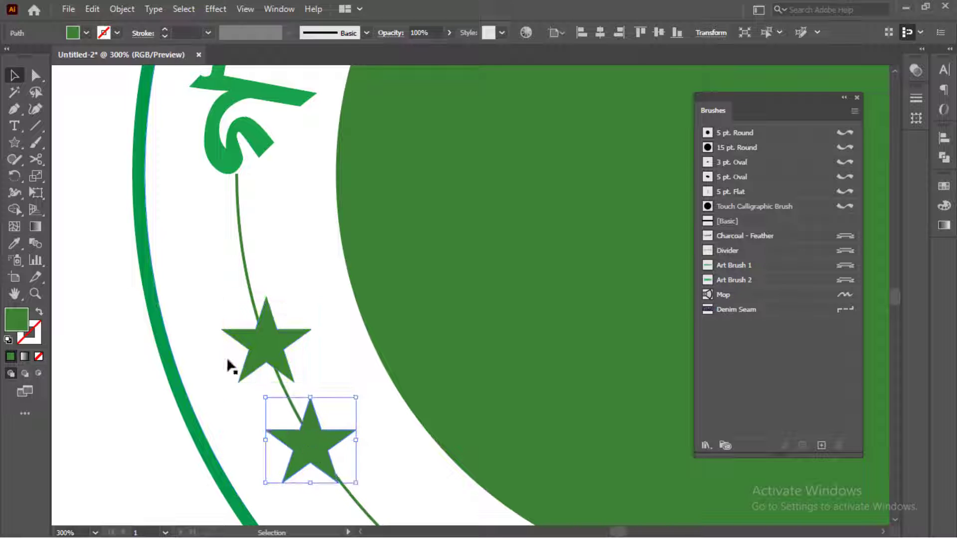
scroll(244, 359, "down", 2, "alt")
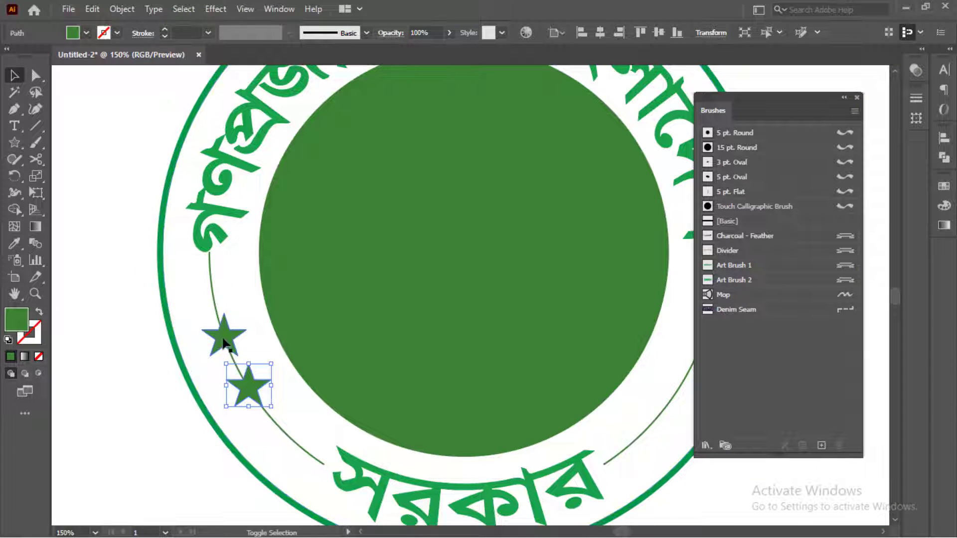
left_click(222, 334, "shift")
scroll(241, 338, "down", 2)
right_click(240, 337)
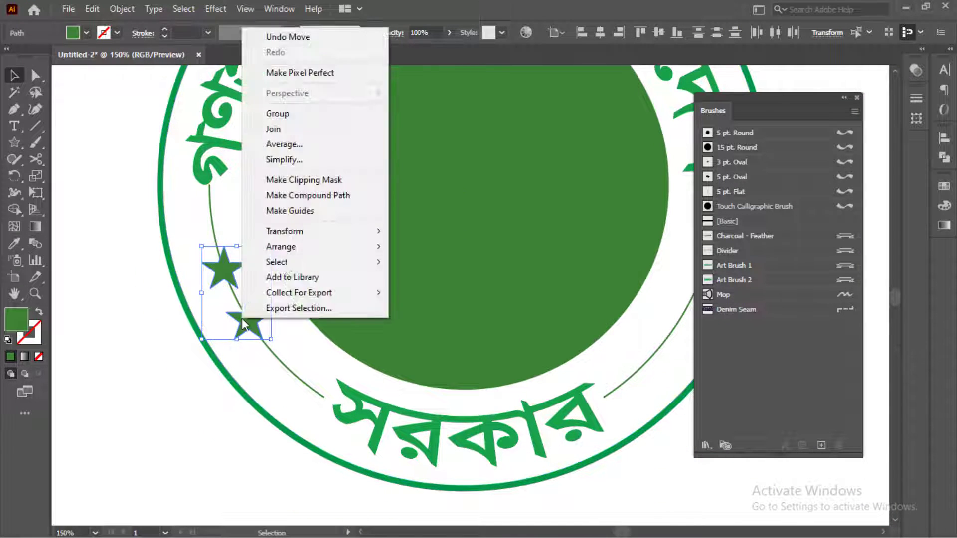
left_click(279, 113)
scroll(269, 262, "down", 2, "alt")
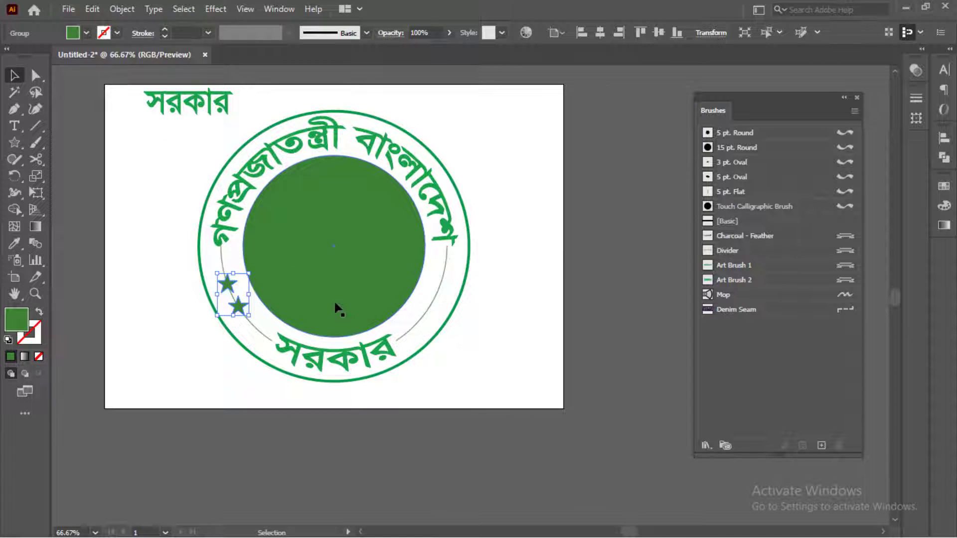
- Reflect a vertical copy of the star pair across the seal's centre to the right side
key("ctrl+y")
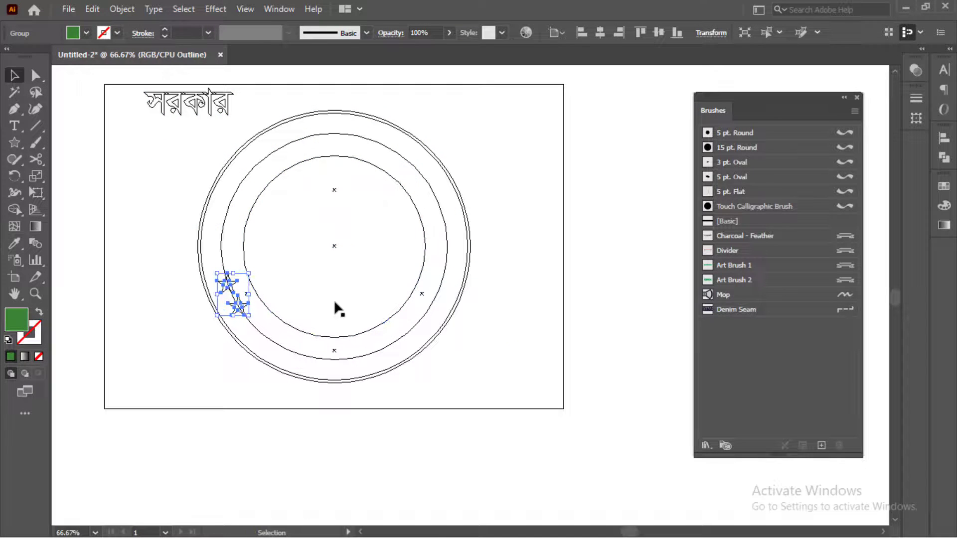
key("o")
left_click_drag(15, 176, 82, 178)
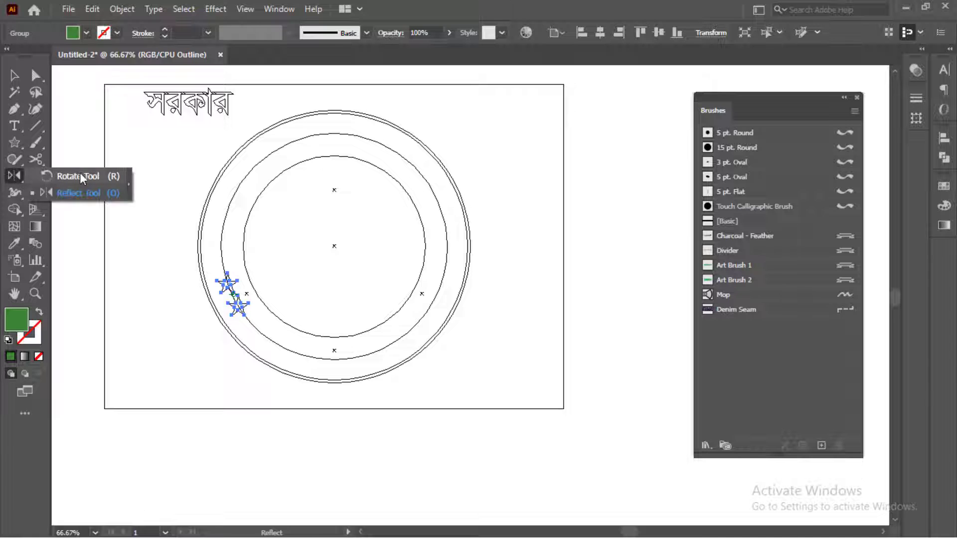
left_click(77, 193)
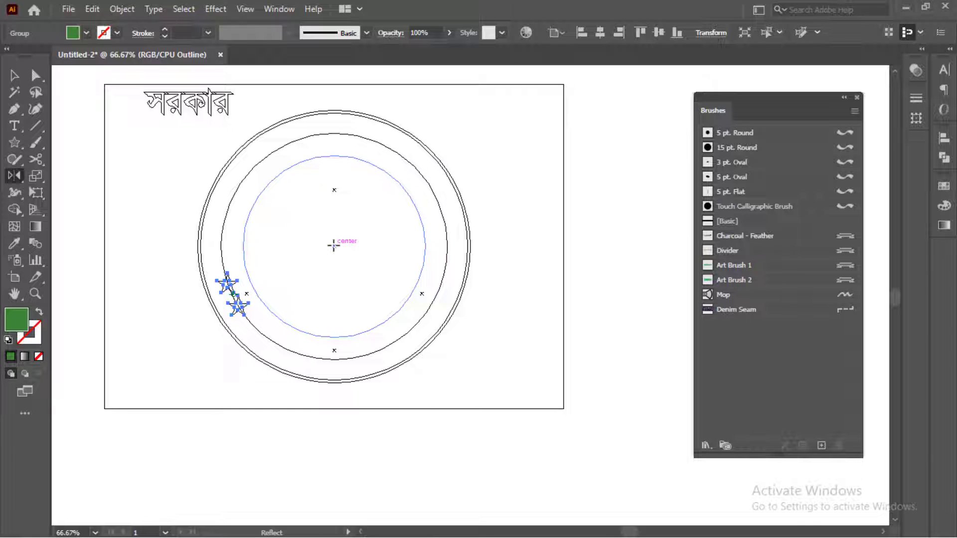
left_click(334, 245, "alt")
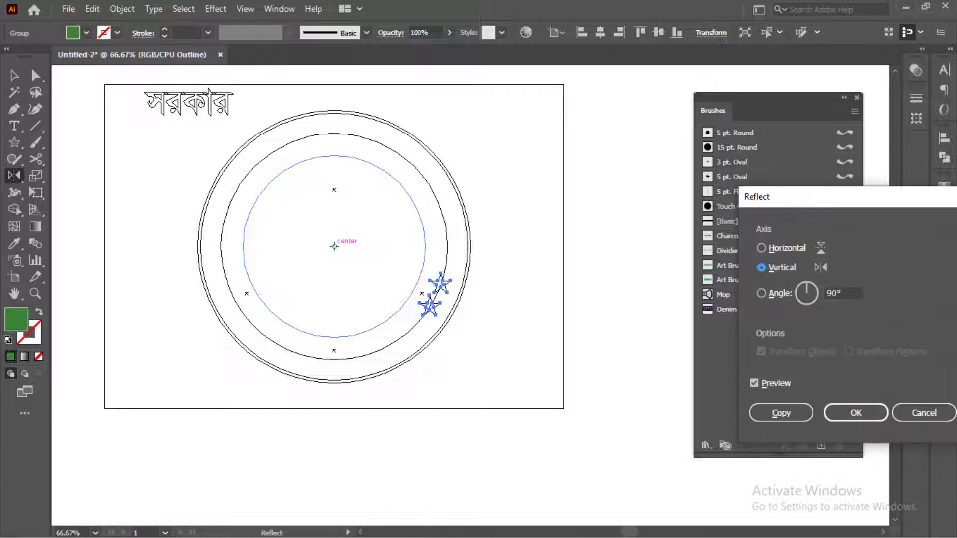
left_click(780, 413)
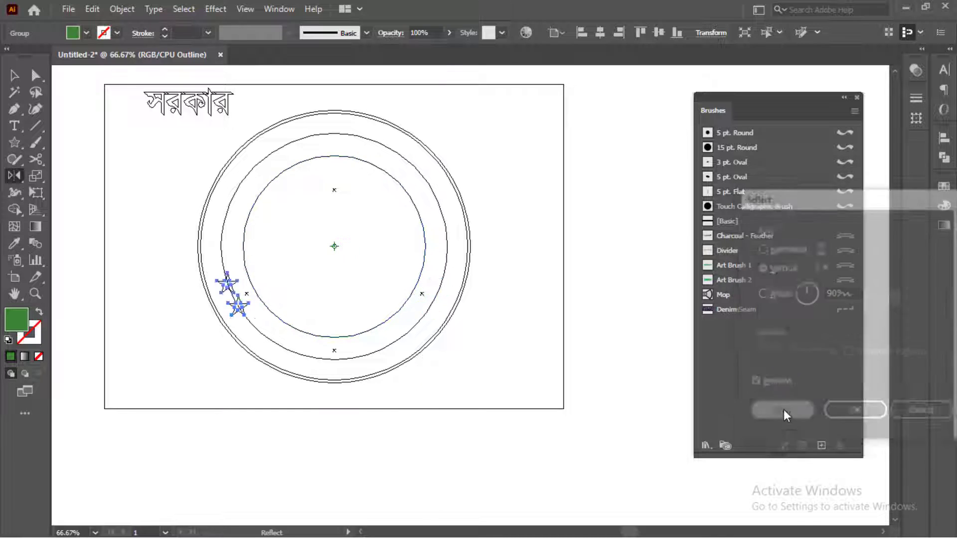
key("ctrl+y")
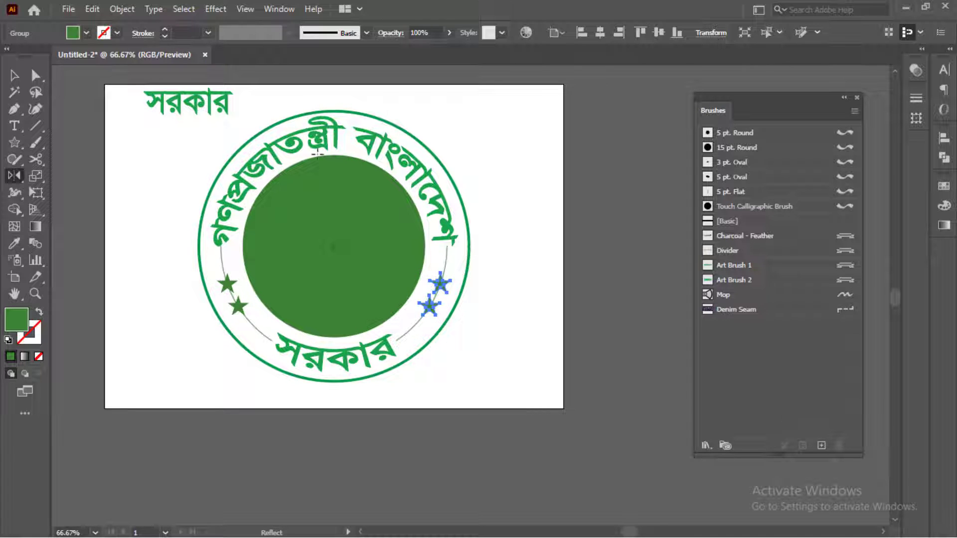
key("v")
left_click(644, 380)
- Select the left and right arc paths, then deselect them
scroll(627, 385, "up", 1)
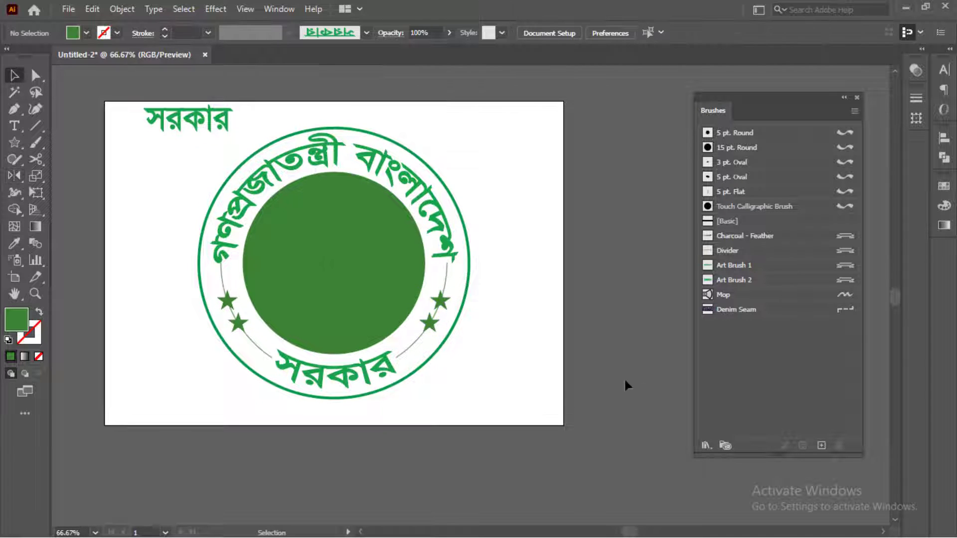
scroll(241, 357, "up", 1)
left_click(262, 342)
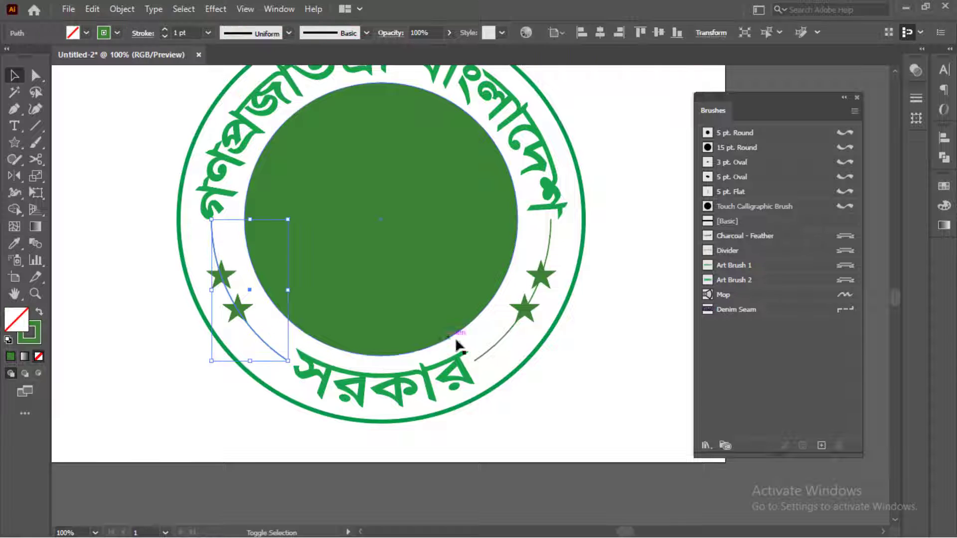
left_click(496, 345, "shift")
left_click(496, 349)
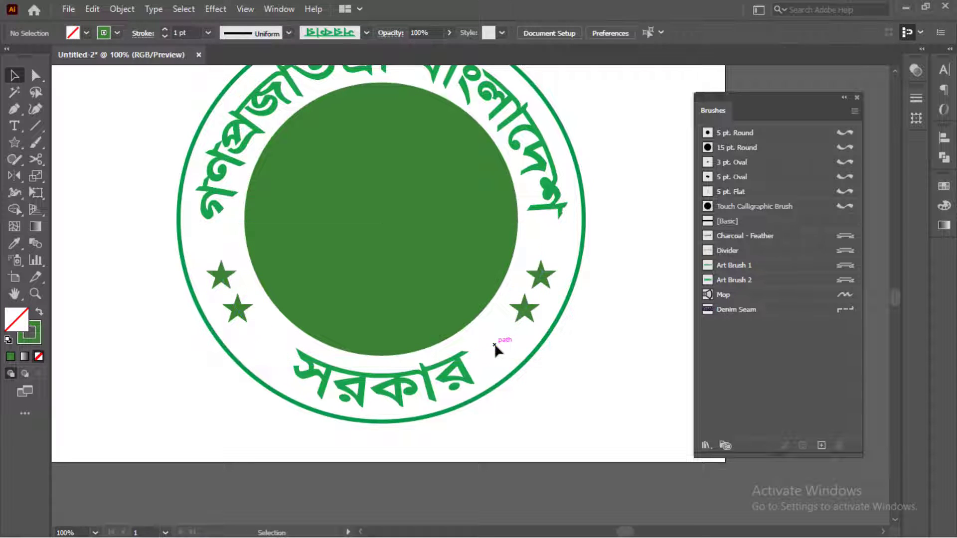
scroll(404, 289, "up", 2)
scroll(405, 283, "down", 2)
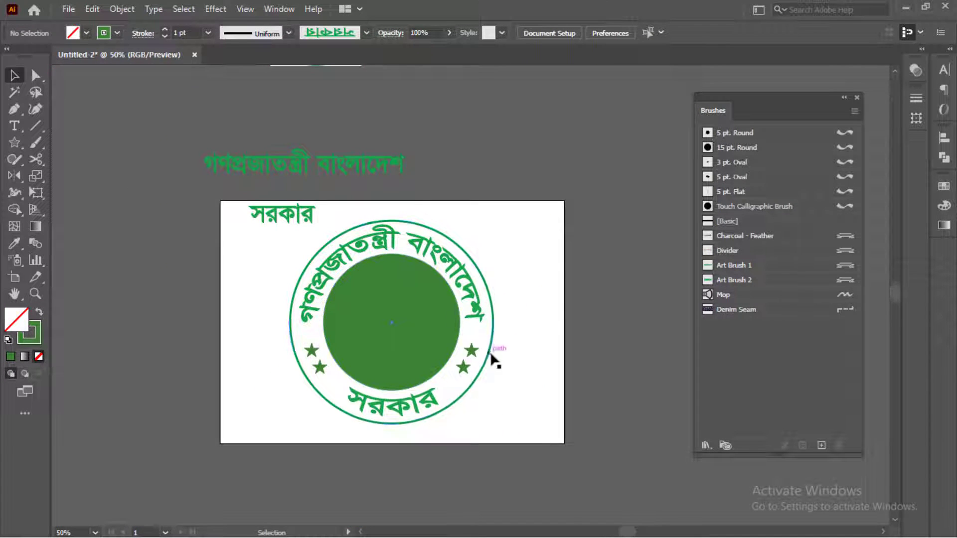
scroll(498, 319, "up", 2)
scroll(503, 283, "down", 1)
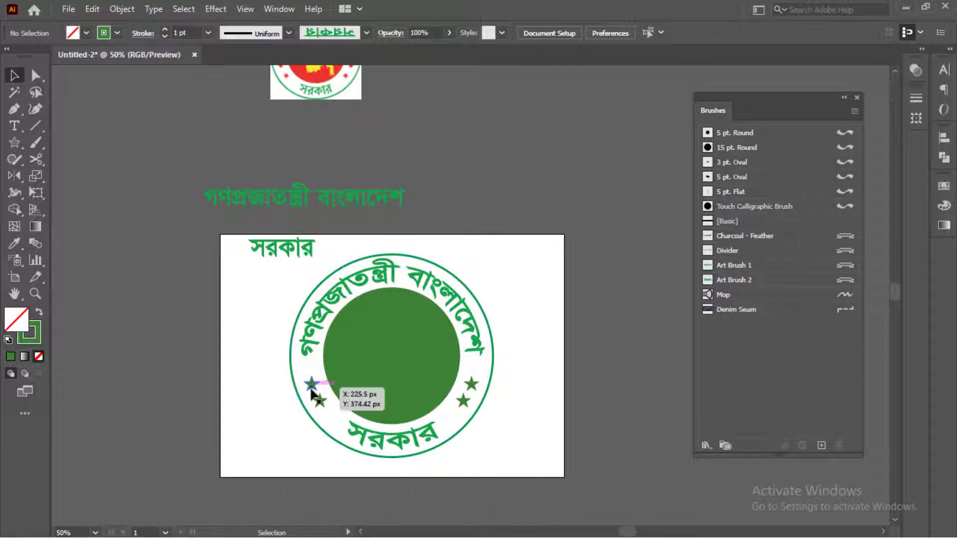
scroll(312, 385, "up", 2)
- Change the fill of both star groups from green to red
left_click(312, 381)
left_click(631, 379, "shift")
scroll(632, 384, "up", 1)
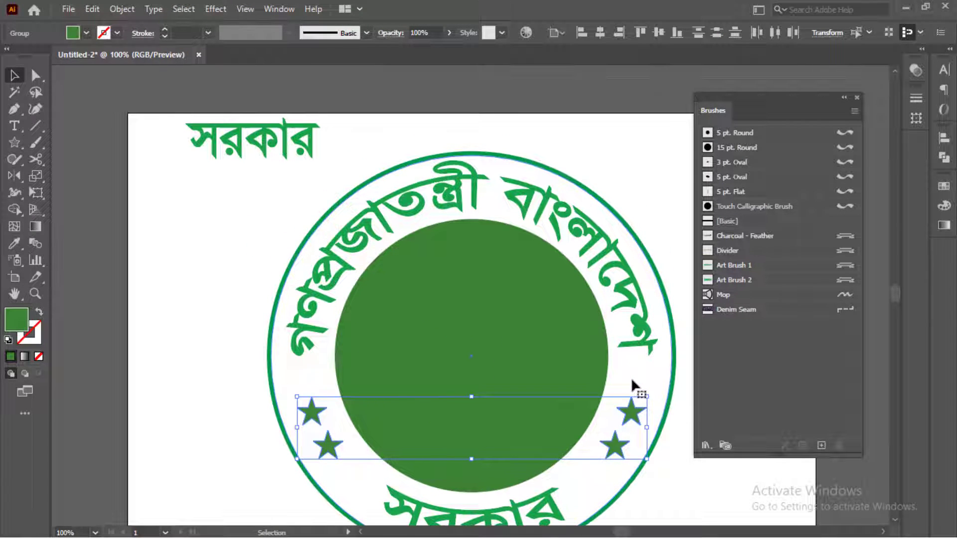
left_click(944, 205)
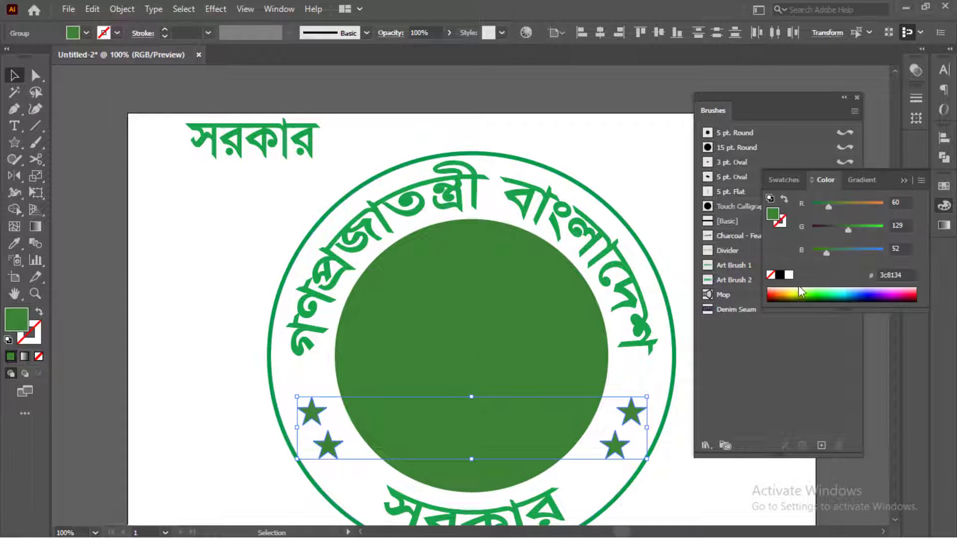
mouse_move(845, 203)
left_mouse_down()
mouse_move(883, 204)
mouse_move(775, 226)
left_mouse_up()
left_click_drag(826, 252, 821, 252)
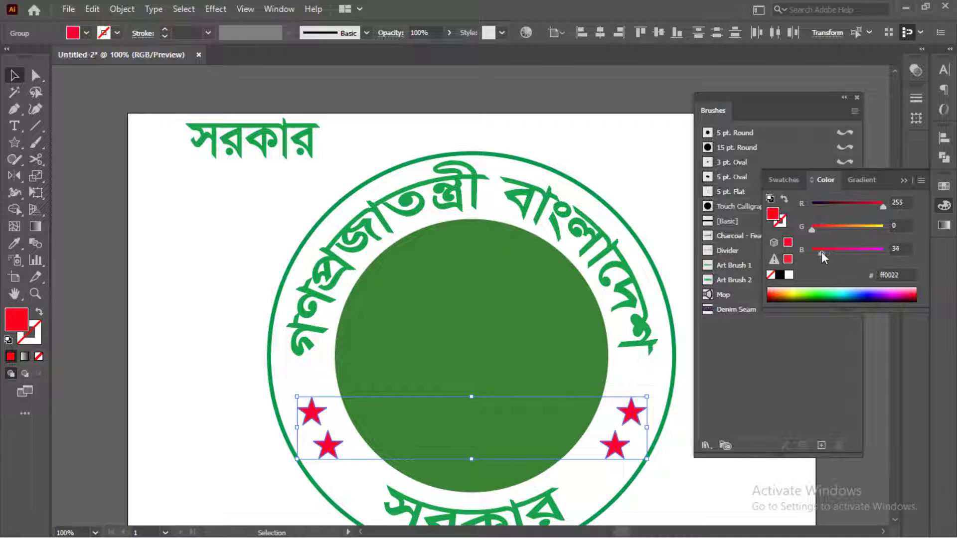
left_click(208, 315)
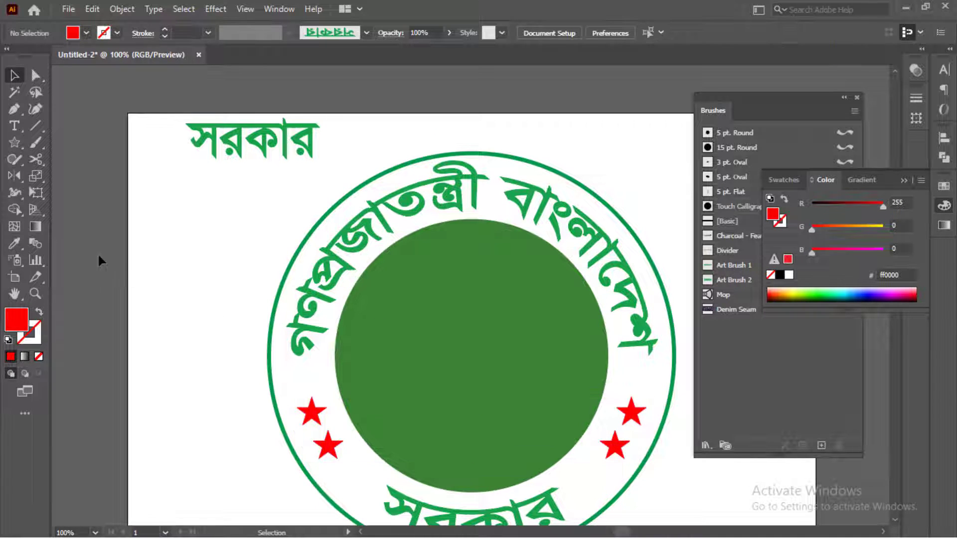
scroll(259, 380, "down", 3)
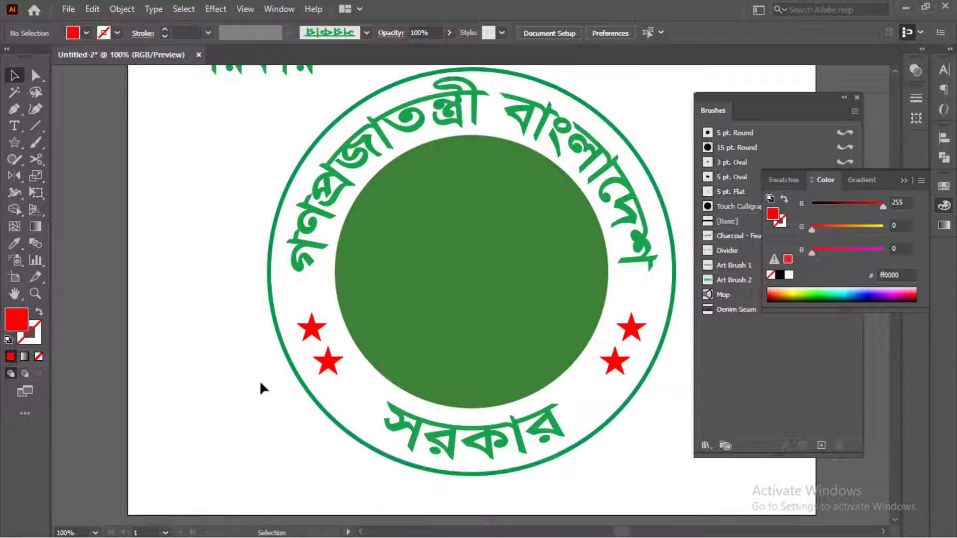
scroll(388, 399, "down", 2, "alt")
- Switch to the Word step list and scroll through the remaining logo steps
key("alt+Tab")
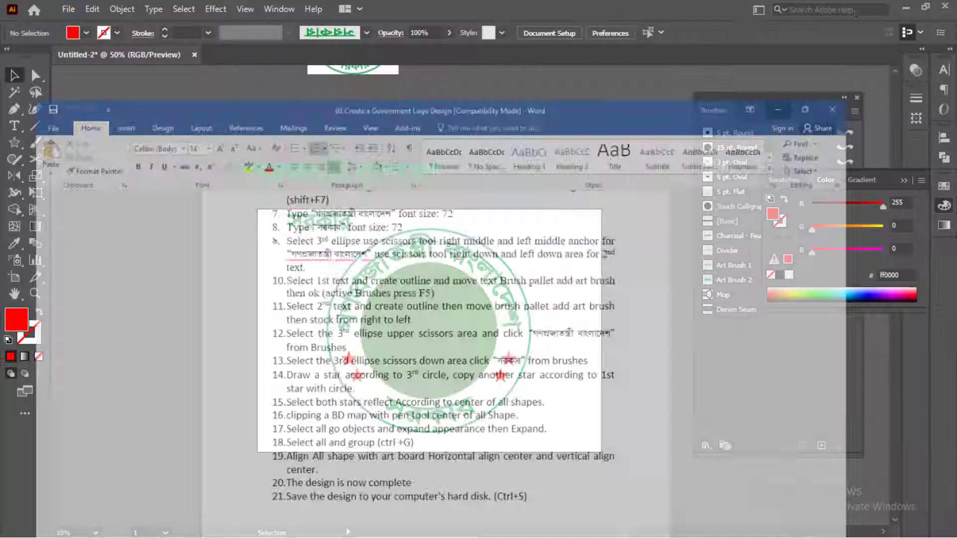
scroll(289, 294, "down", 1)
scroll(568, 322, "up", 1)
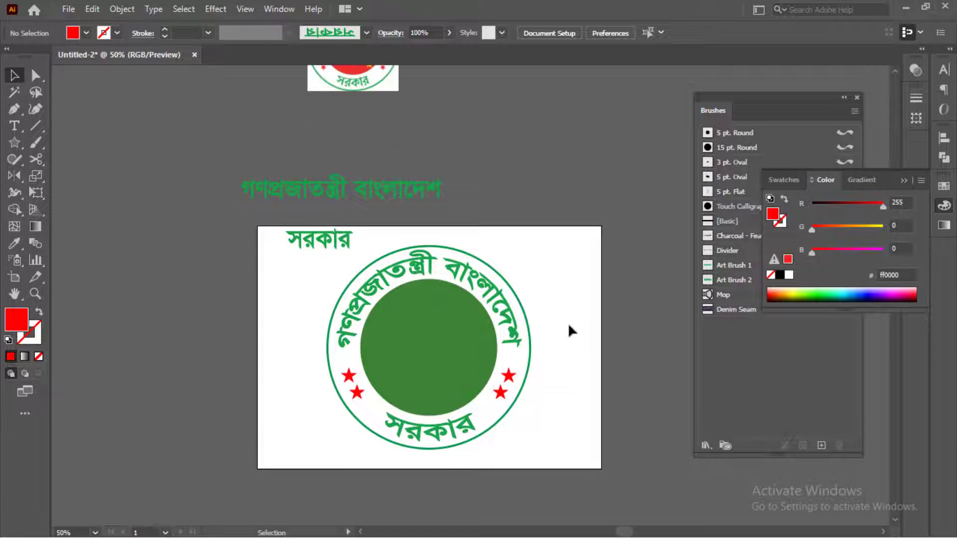
scroll(559, 310, "up", 1)
- Move the reference logo image beside the artboard, enlarge it, and close the Brushes and Color panels
scroll(408, 199, "down", 2)
left_click_drag(389, 164, 581, 350)
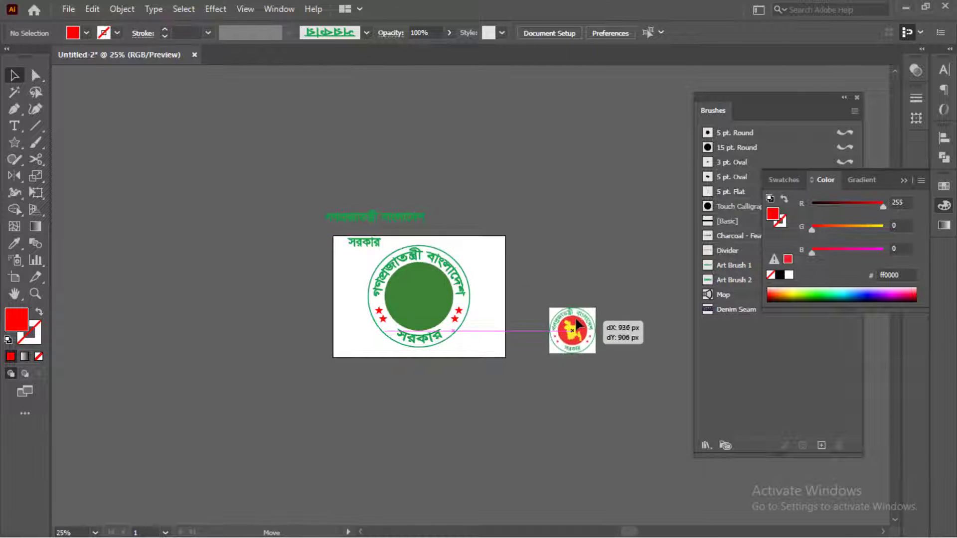
scroll(582, 352, "up", 3)
left_click_drag(636, 270, 680, 270)
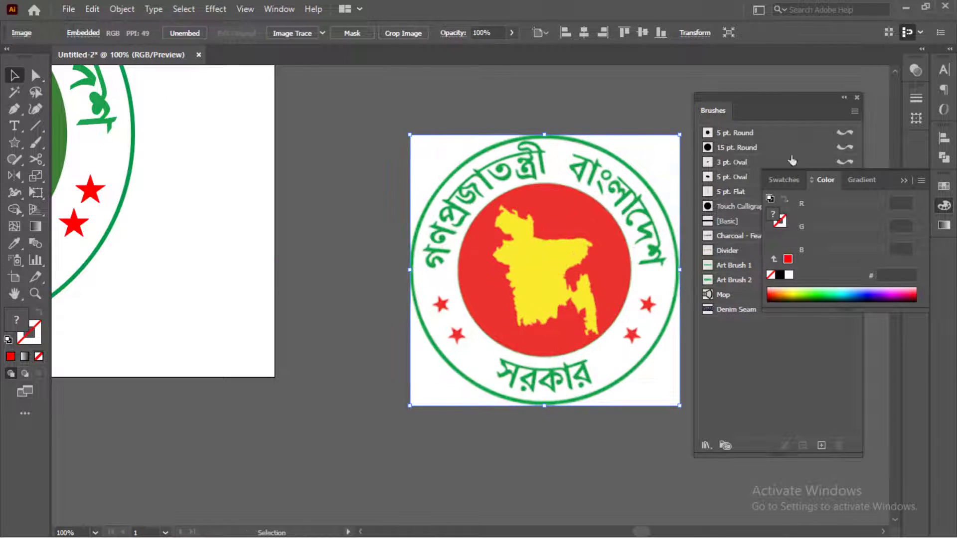
left_click(857, 98)
left_click(905, 177)
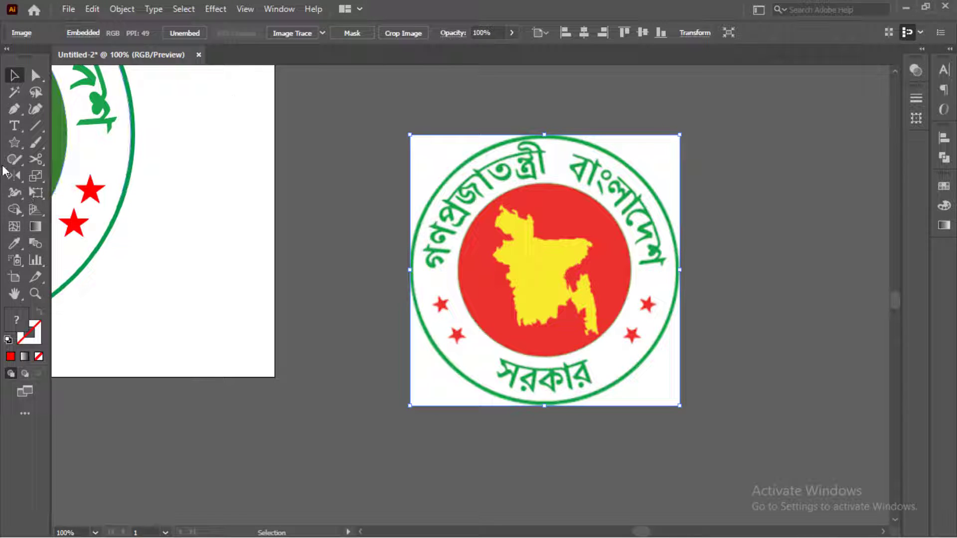
- Trace the reference logo with the High Fidelity Photo preset and expand it into paths
left_click(295, 33)
key("ctrl+z")
left_click(322, 33)
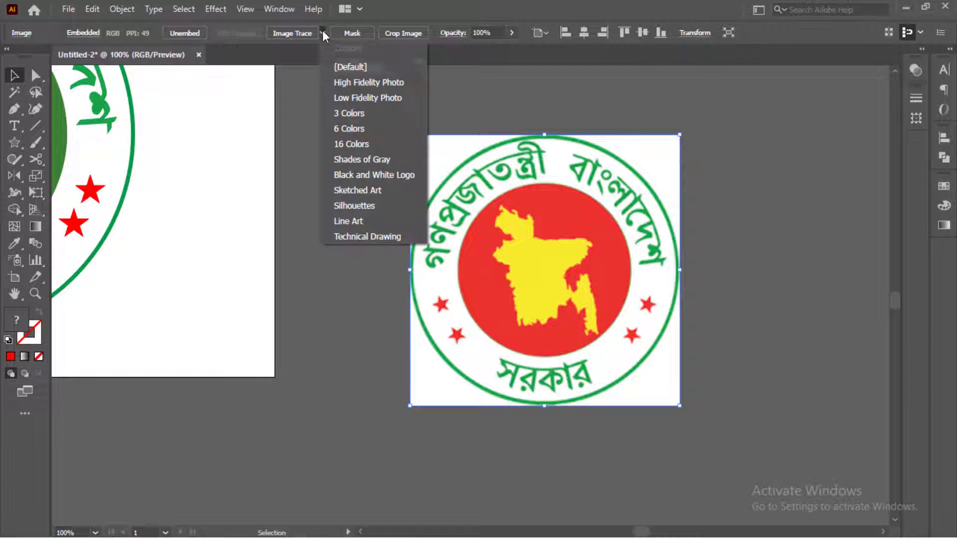
left_click(367, 83)
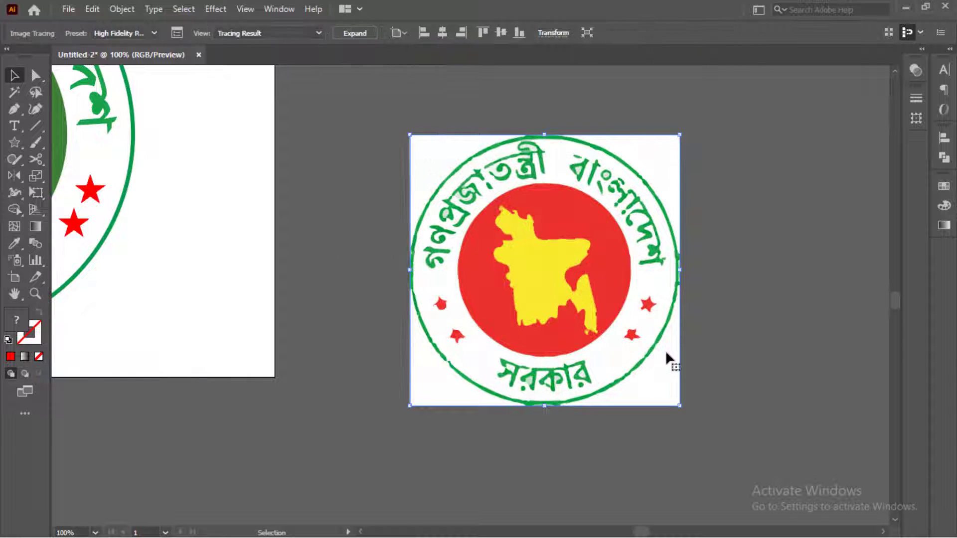
left_click(364, 34)
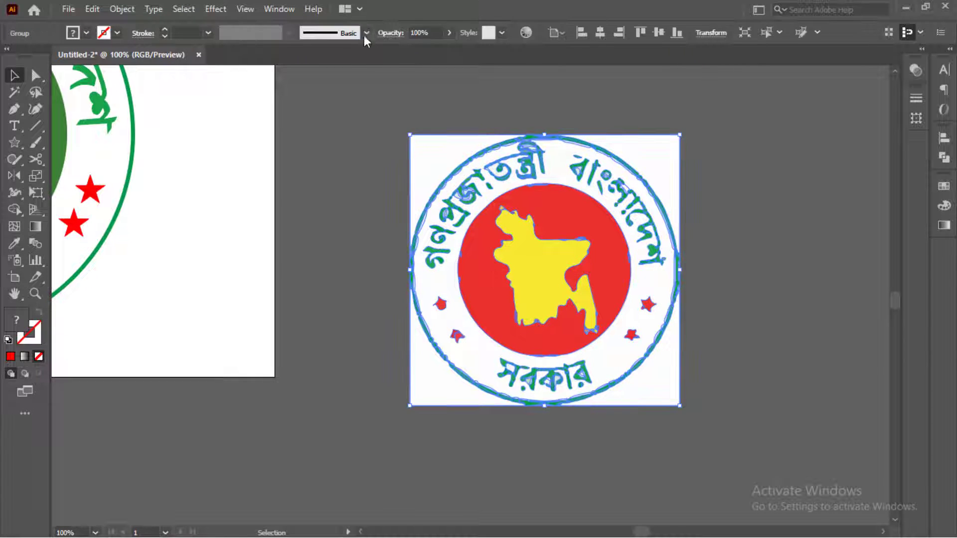
- Ungroup the traced emblem, pull the yellow map out to the right, and delete the rest
right_click(504, 236)
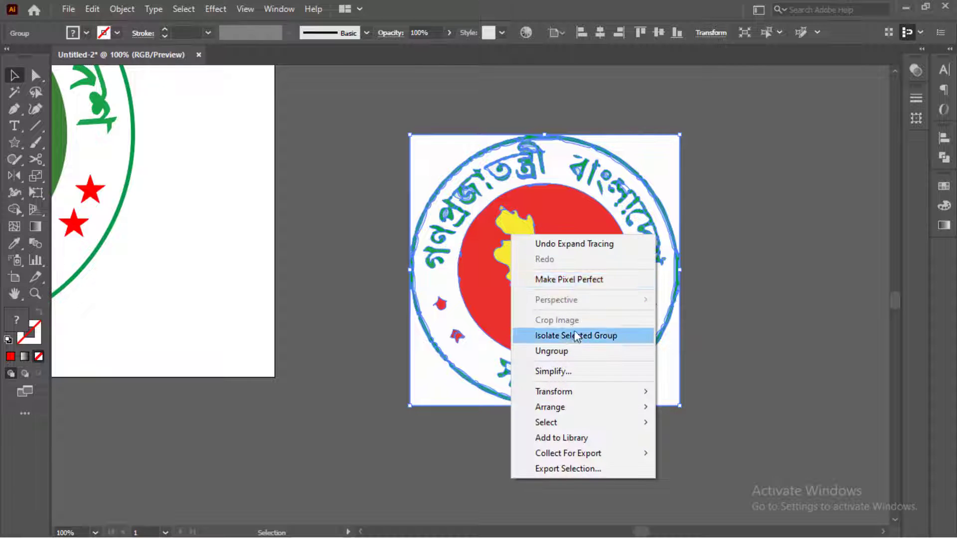
left_click(554, 350)
left_click_drag(585, 265, 775, 217)
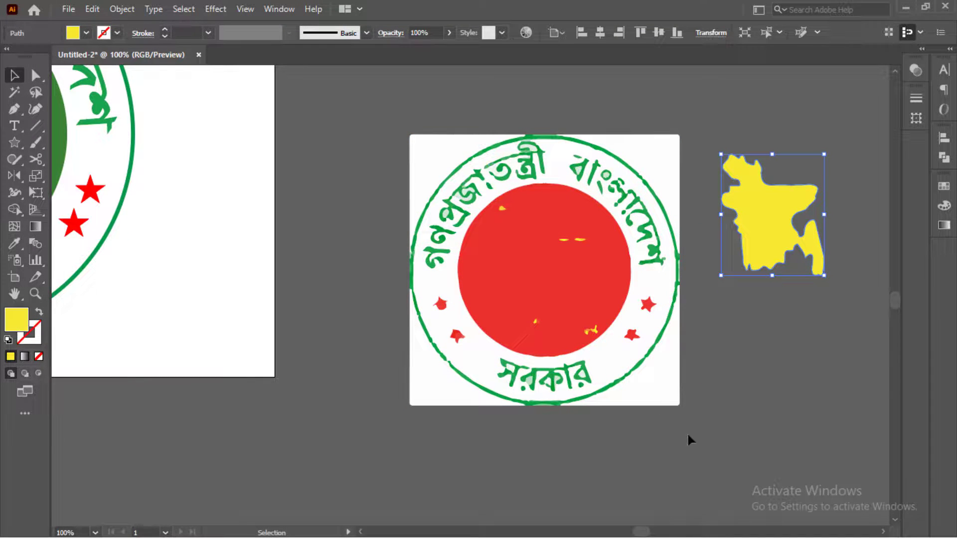
key("Delete")
- Move the yellow map closer to the artboard and bring up the Pathfinder panel
scroll(776, 214, "down", 2)
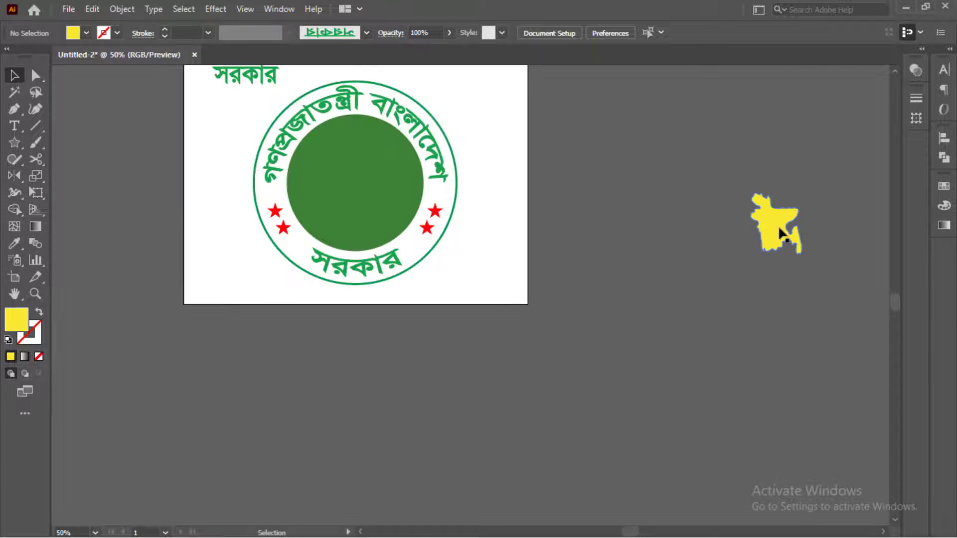
left_click_drag(782, 224, 669, 219)
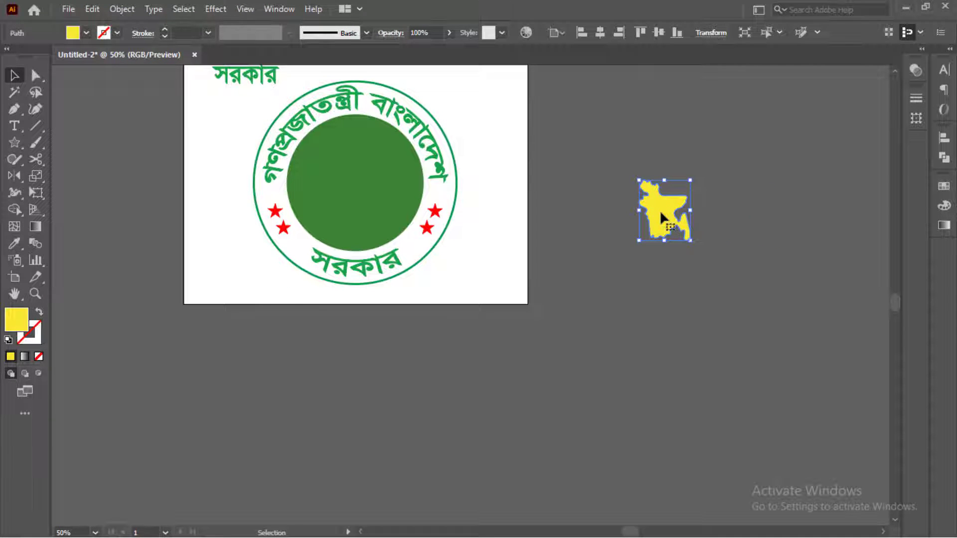
key("ctrl+shift+F9")
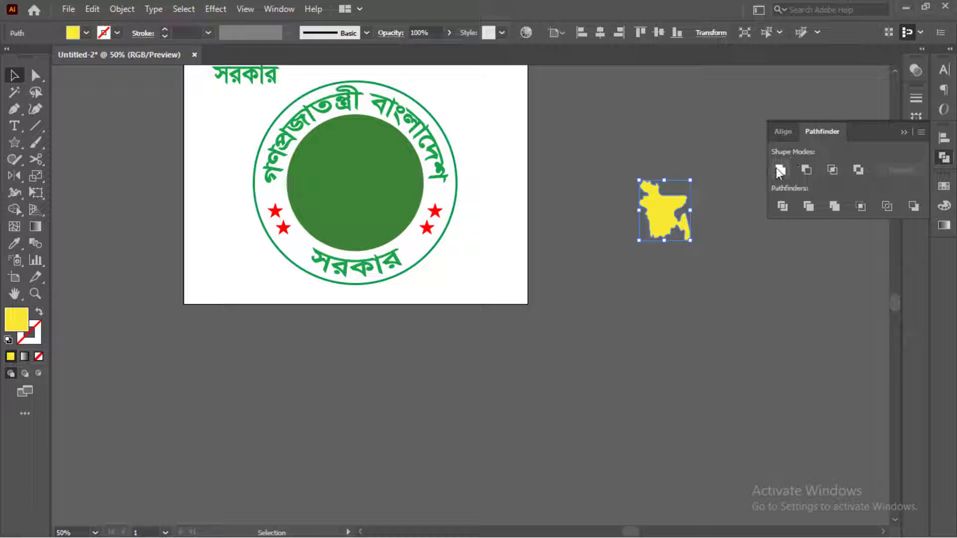
left_click_drag(658, 217, 355, 187)
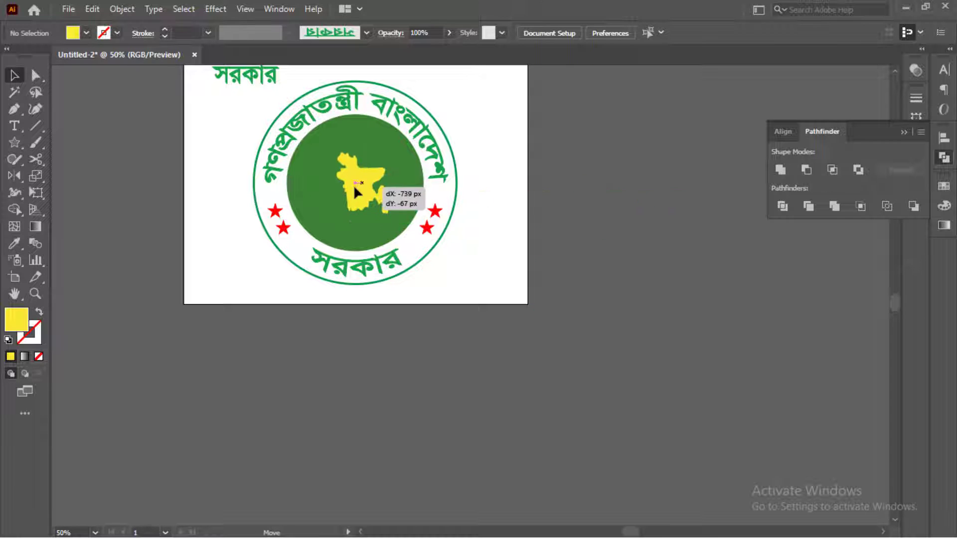
key("ctrl+z")
- Group all the emblem parts, then align the yellow map to the emblem's centre
left_click(305, 166)
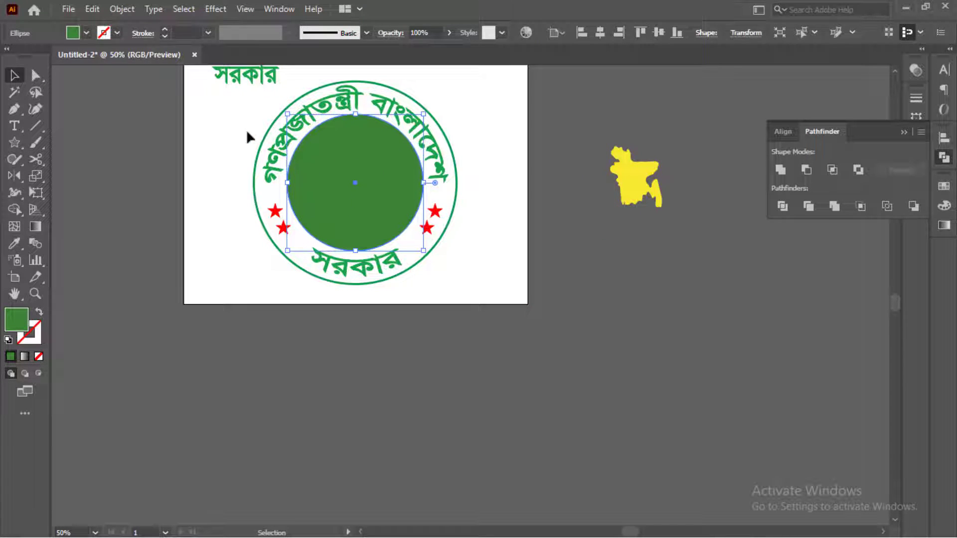
left_click(238, 107)
left_click_drag(237, 103, 513, 257)
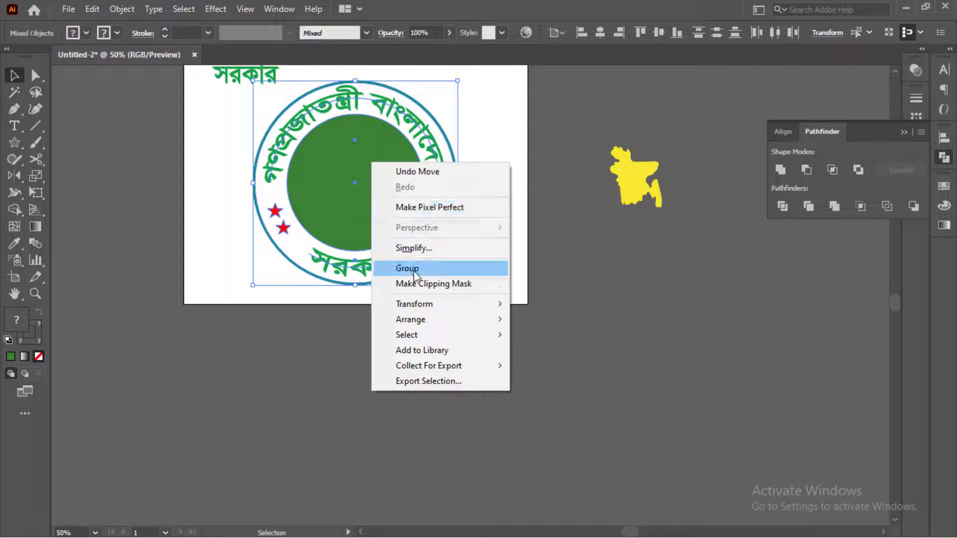
left_click(408, 269)
left_click(619, 170, "shift")
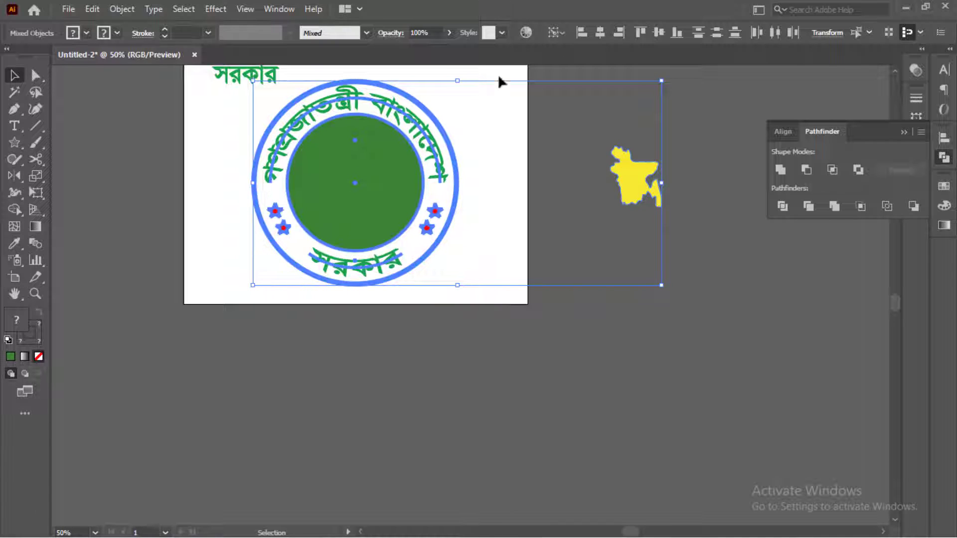
left_click(600, 33)
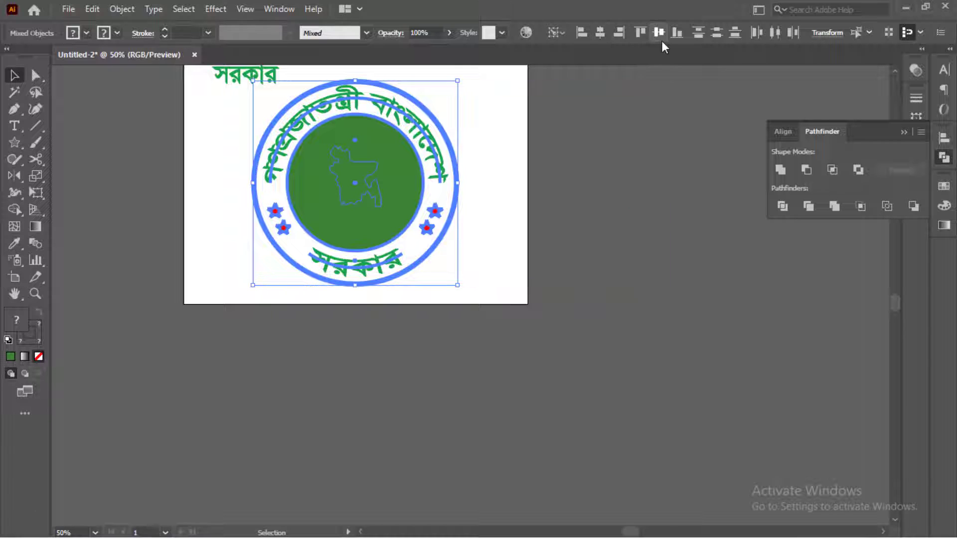
- In Outline view, select the yellow map alone and Bring to Front over the green circle
left_click(605, 194)
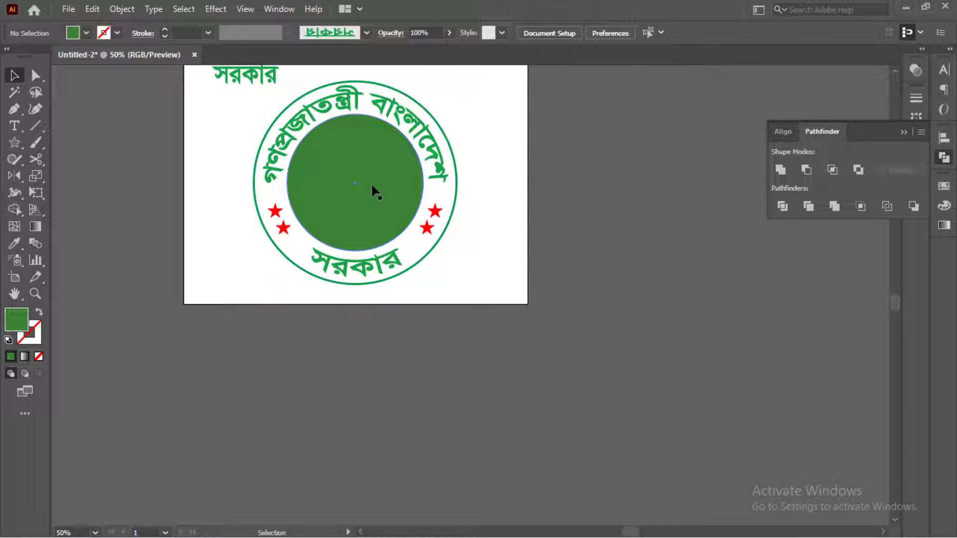
key("ctrl+y")
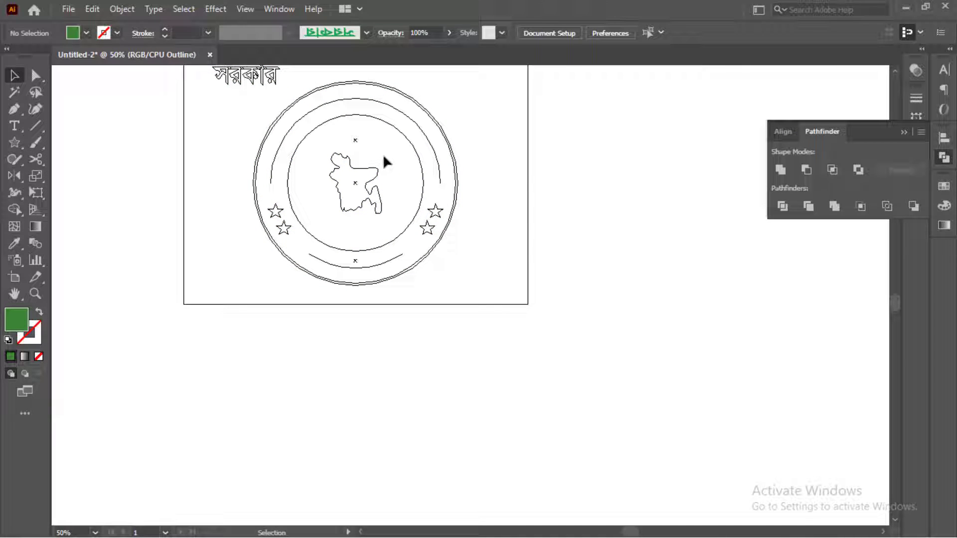
left_click_drag(381, 157, 342, 216)
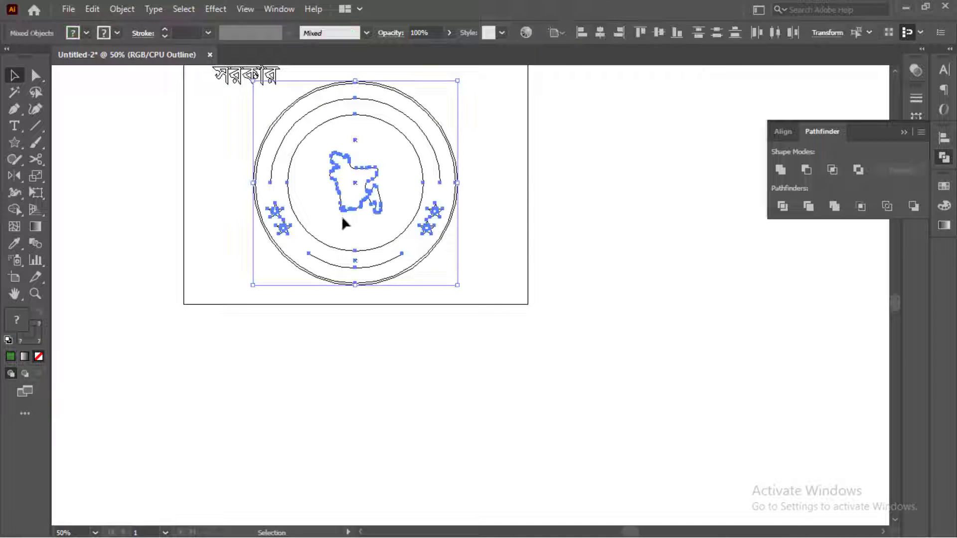
left_click(504, 214)
left_click(364, 170)
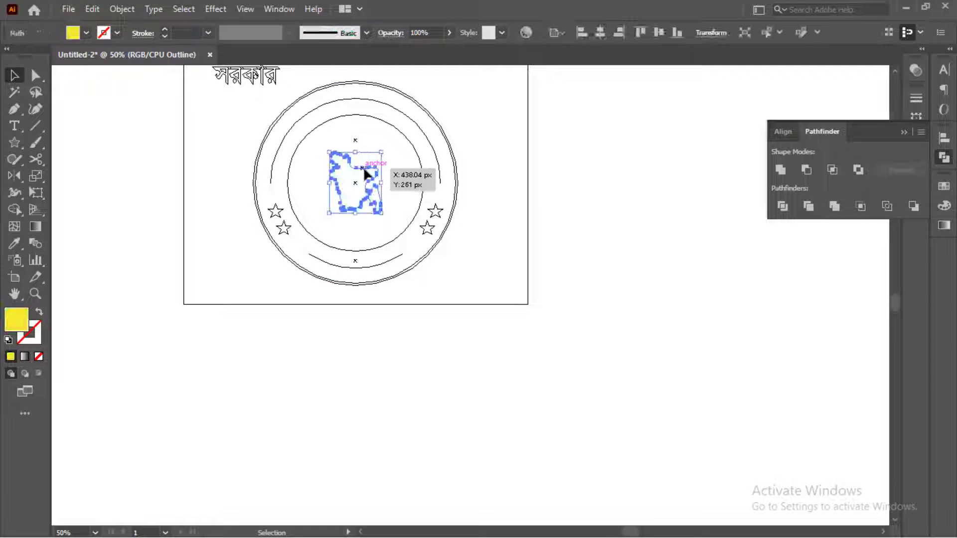
key("ctrl")
right_click(365, 171)
mouse_move(404, 424)
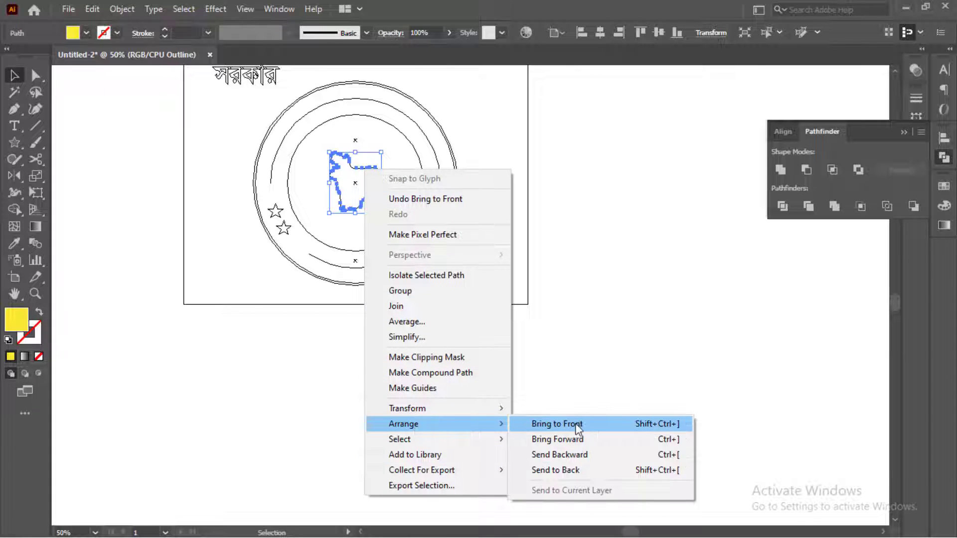
left_click(623, 428)
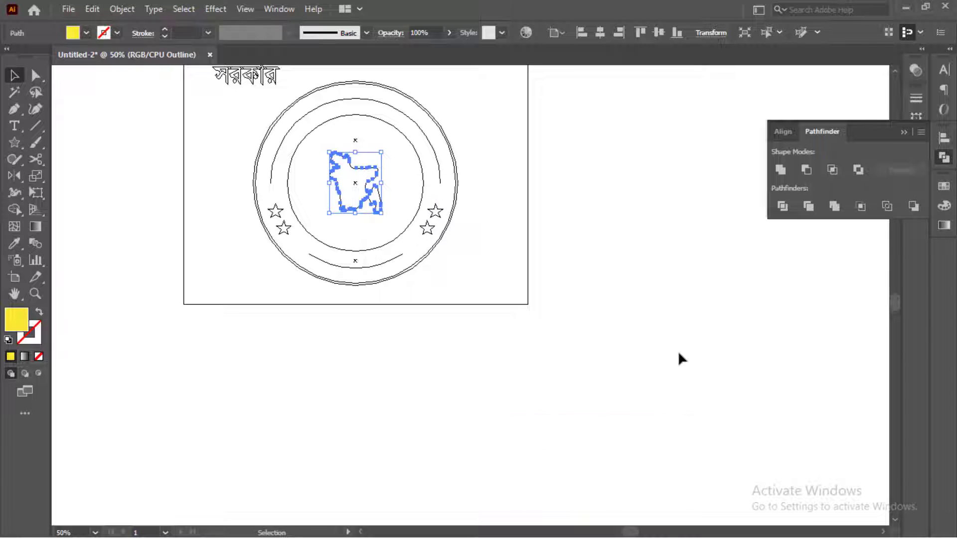
key("ctrl+y")
left_click(678, 351)
- Enter isolation mode on the emblem group to edit its parts
scroll(621, 338, "up", 5)
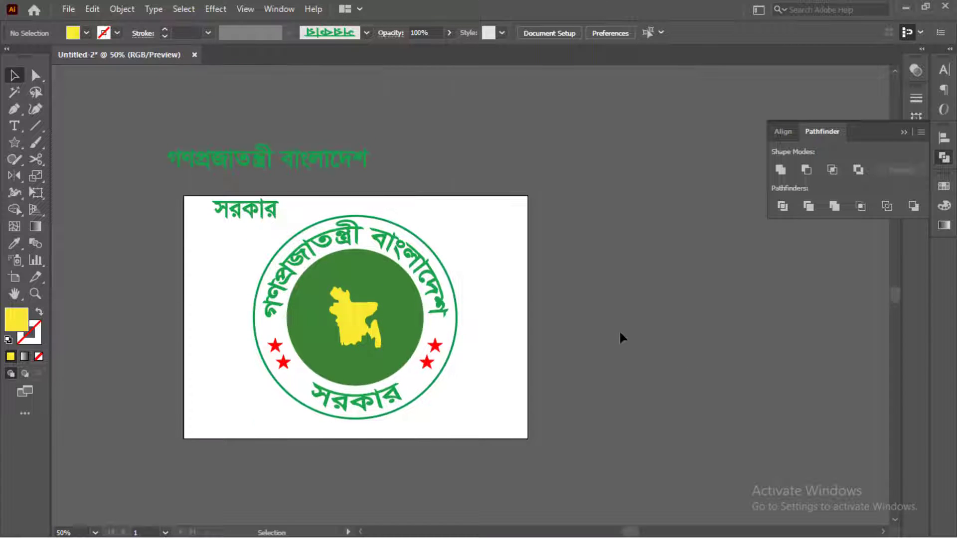
scroll(621, 336, "down", 2)
scroll(619, 335, "down", 1)
scroll(485, 269, "up", 3)
left_click(532, 247)
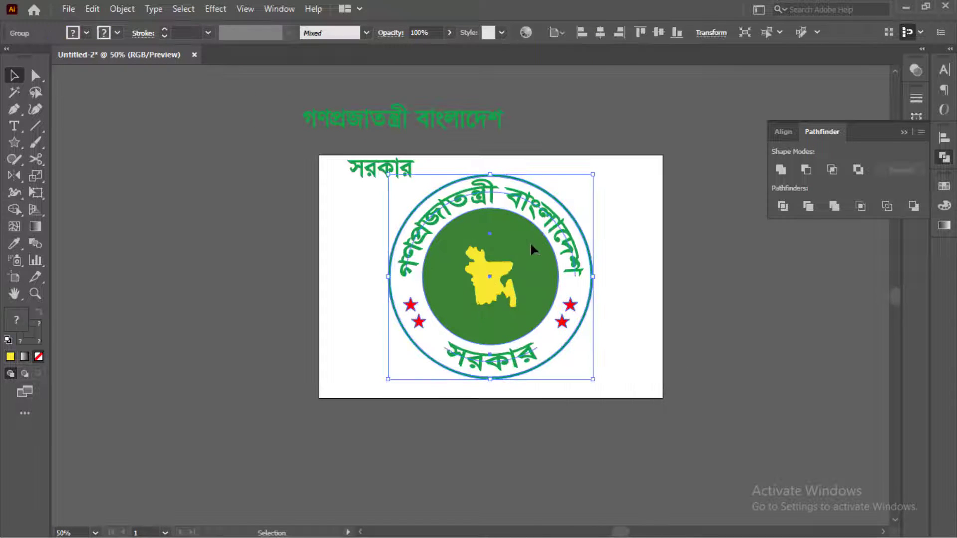
scroll(517, 282, "up", 2)
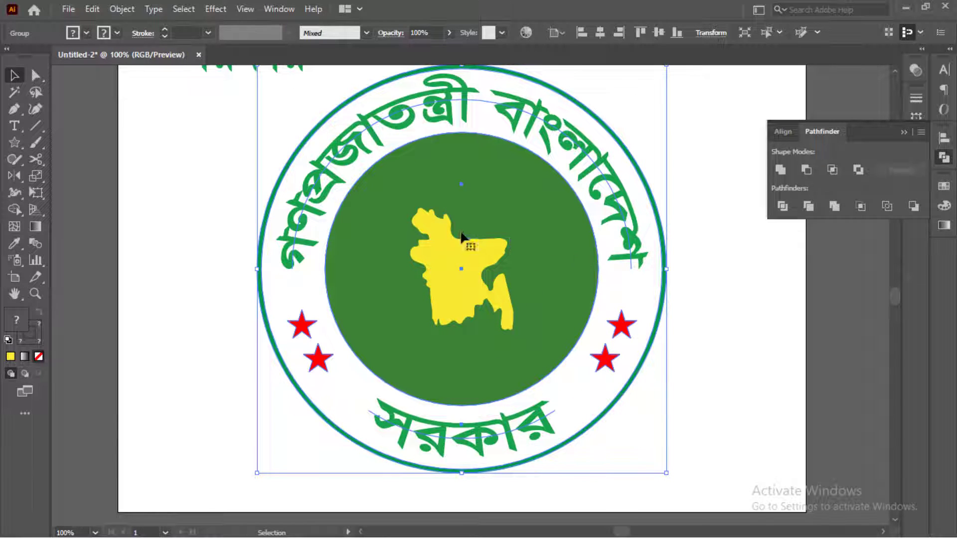
scroll(461, 234, "down", 2)
left_click(673, 285)
scroll(489, 234, "up", 1)
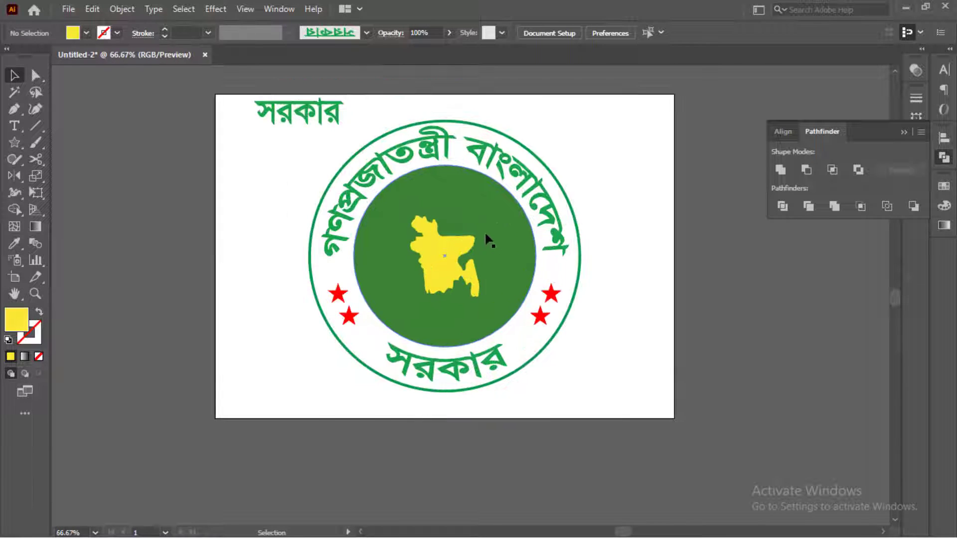
right_click(465, 210)
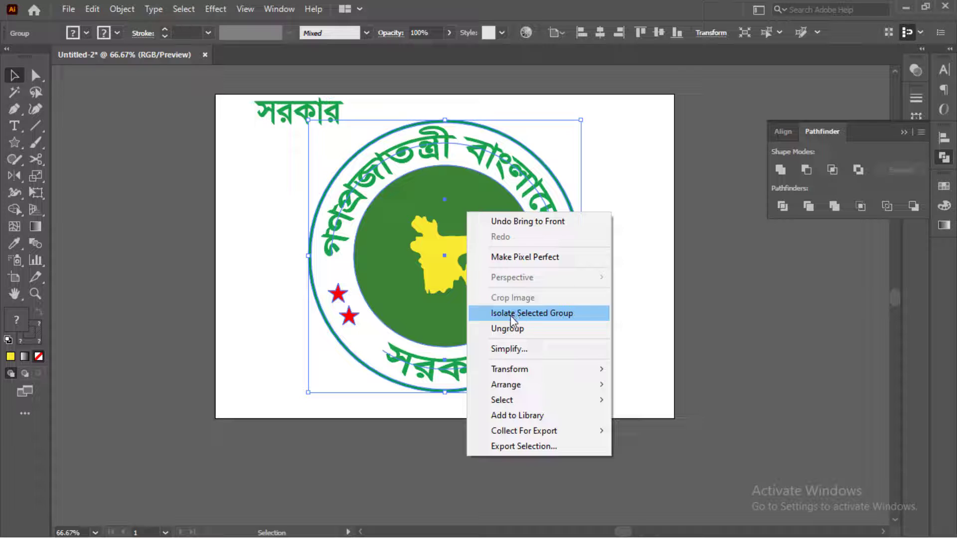
left_click(560, 327)
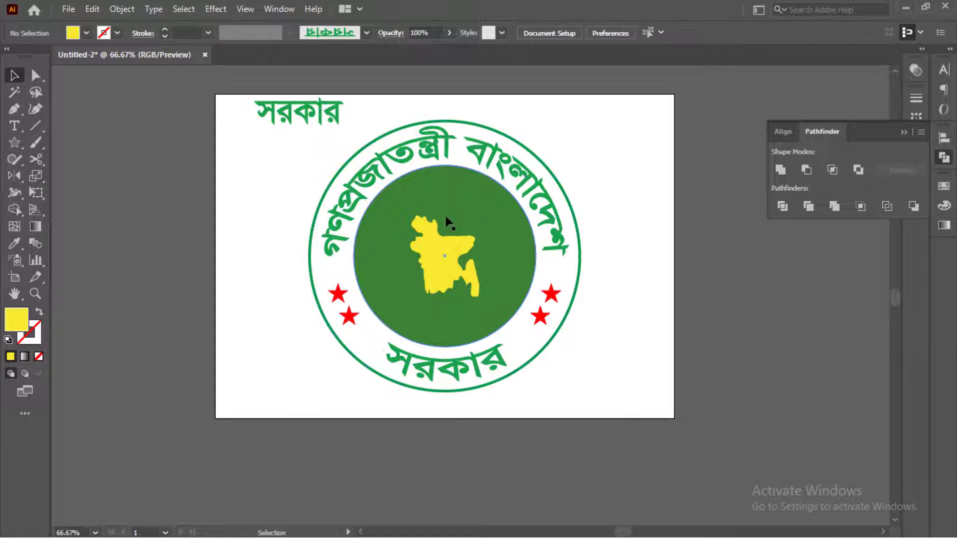
double_click(493, 215)
double_click(623, 297)
right_click(482, 248)
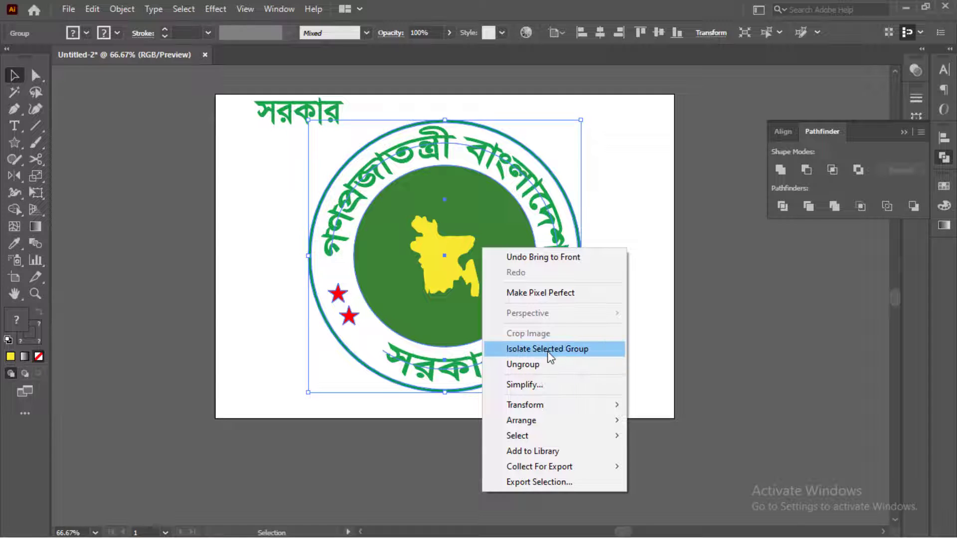
left_click(572, 349)
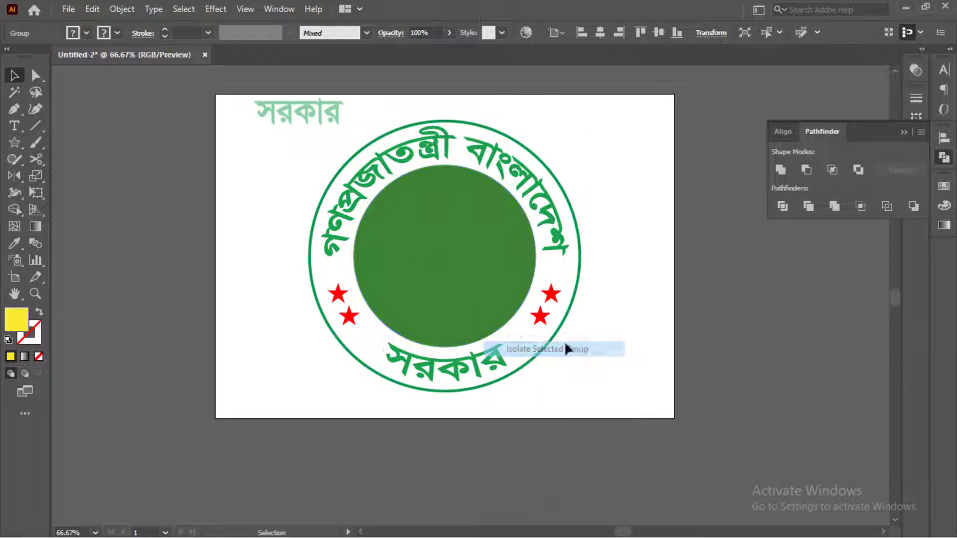
- Fill the inner green disc with the stars' red (ff0000) via Eyedropper, then exit isolation
left_click(513, 232)
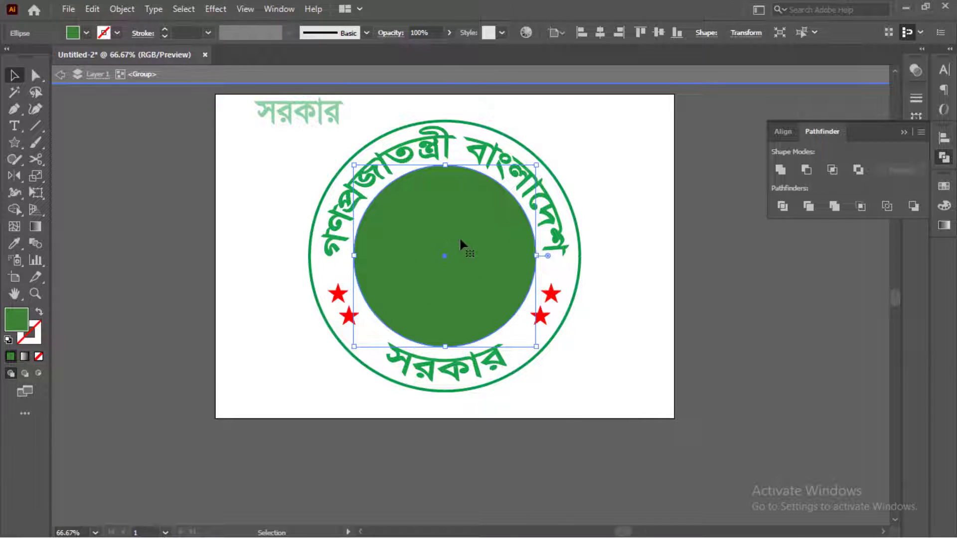
key("F6")
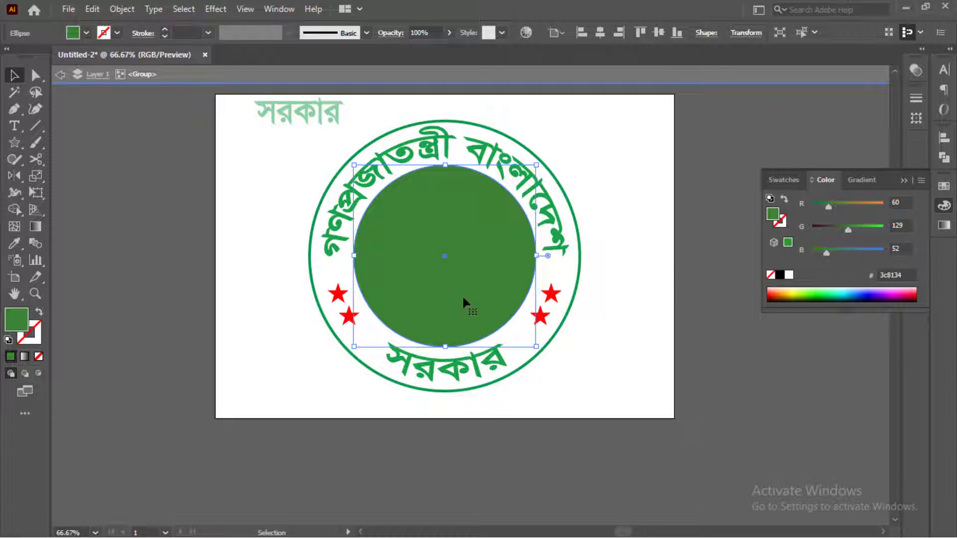
key("i")
left_click(351, 316)
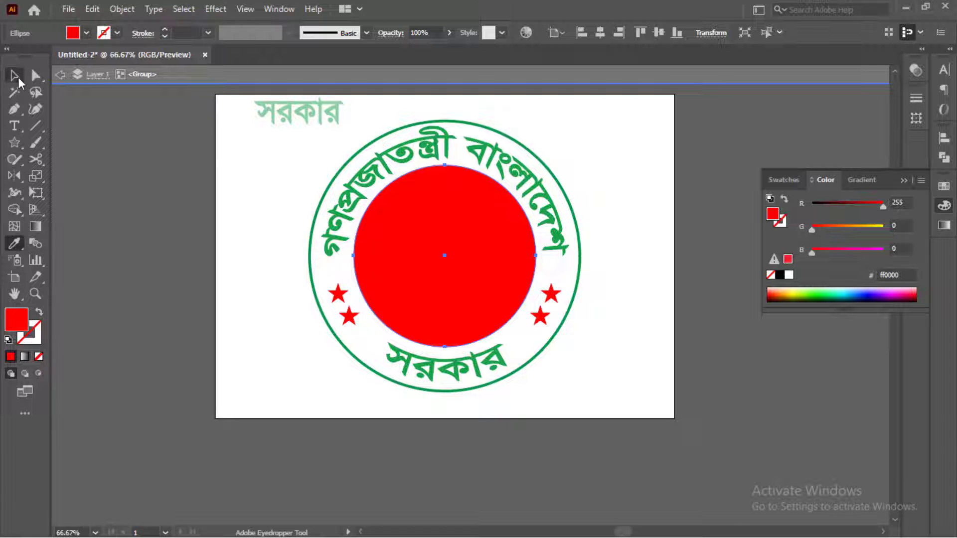
left_click(14, 75)
double_click(616, 225)
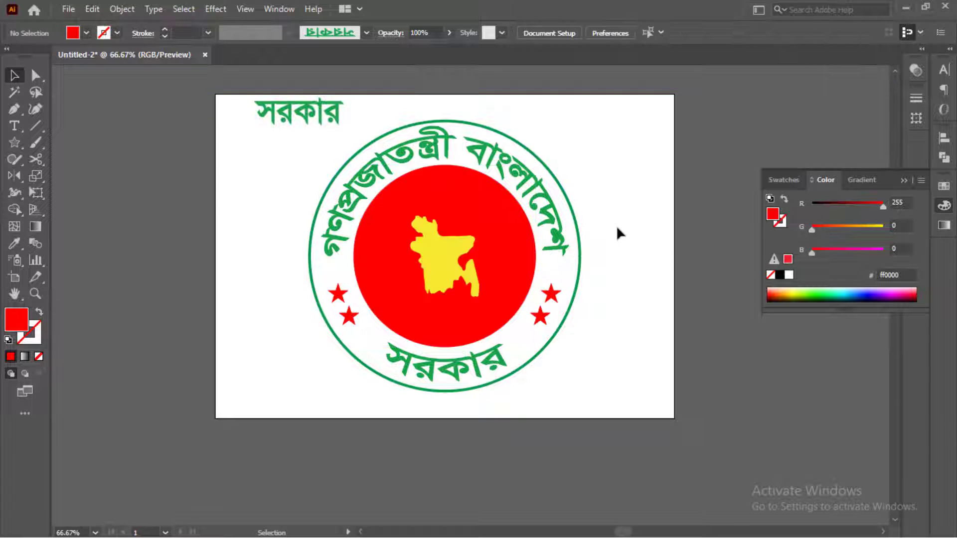
- Select and delete the stray text copies above the artboard, checking the Word step list meanwhile
scroll(510, 254, "down", 2)
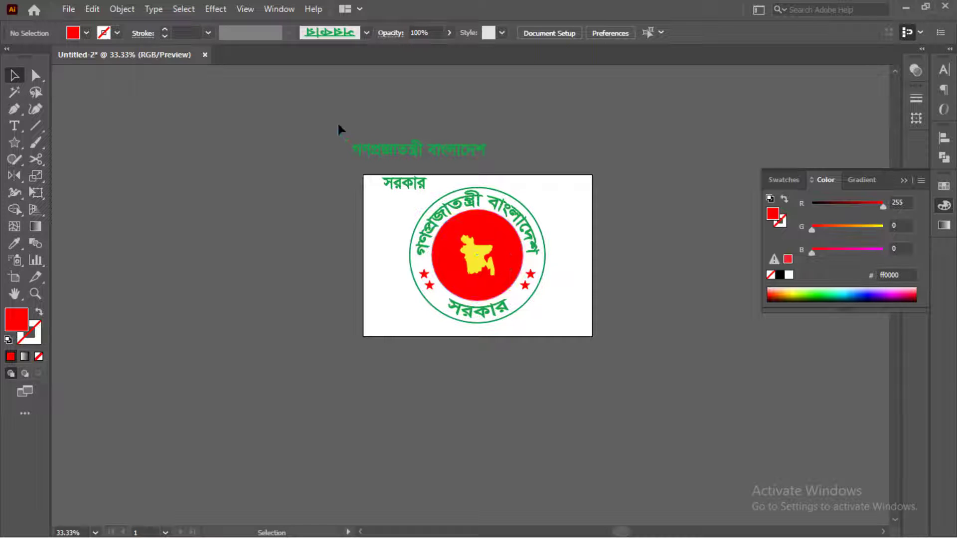
left_click_drag(337, 121, 411, 194)
key("alt+Tab")
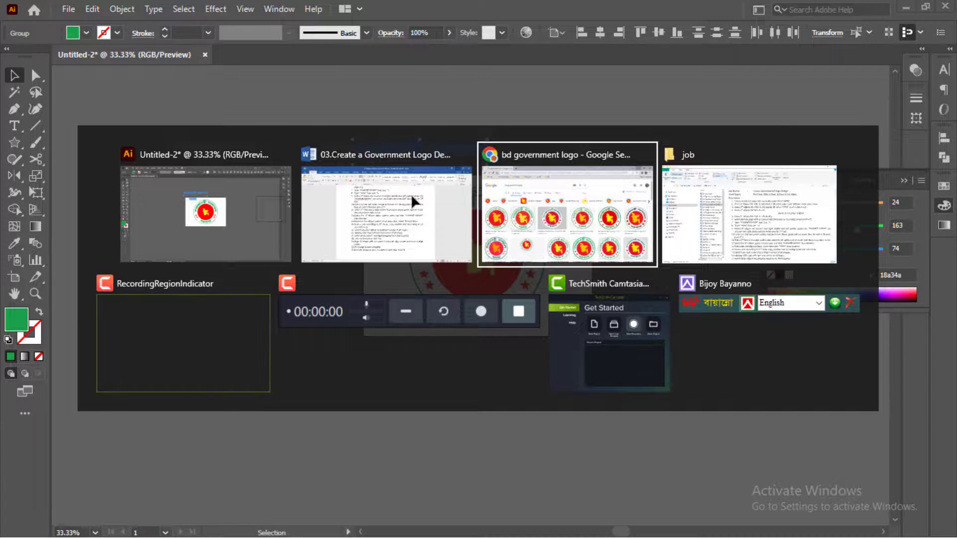
left_click(411, 193)
scroll(343, 327, "down", 3)
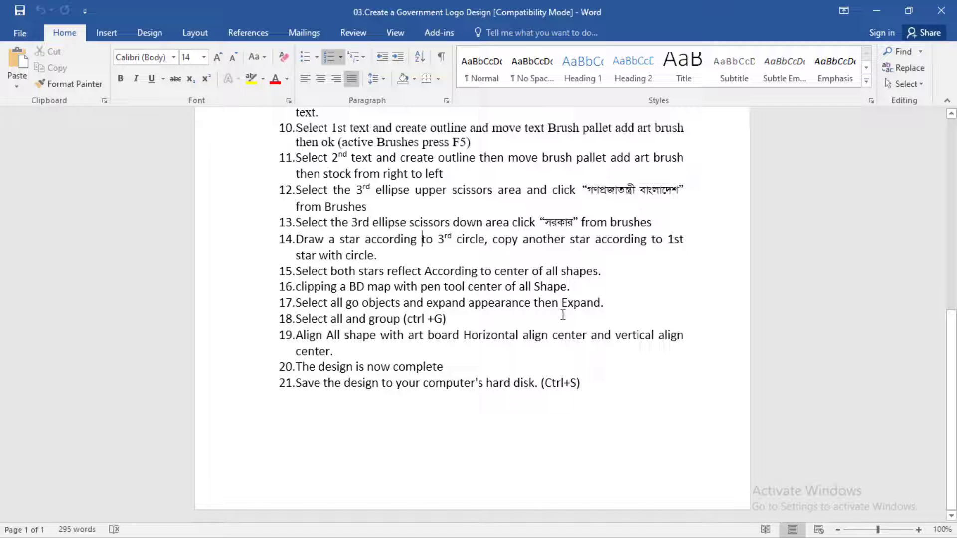
key("alt+Tab")
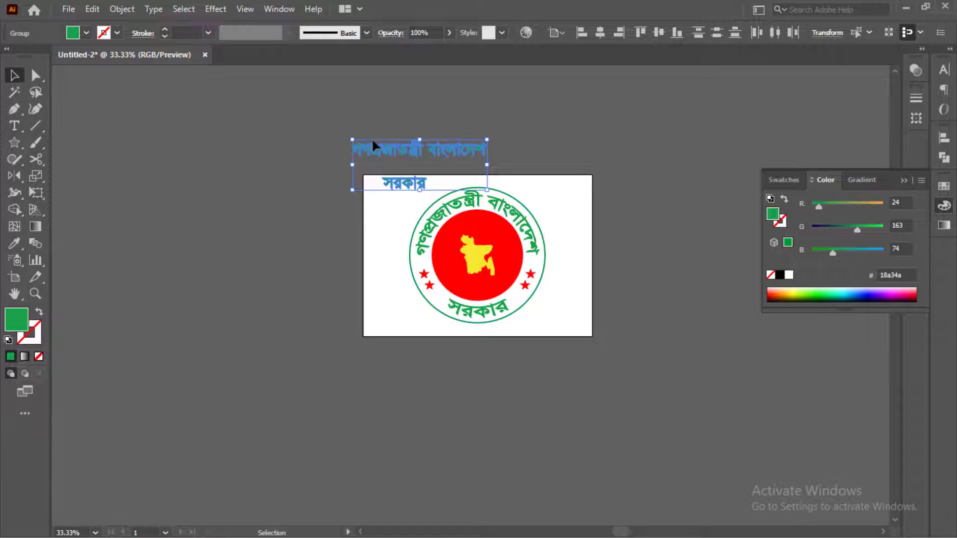
key("Delete")
- Select the whole seal and apply Object > Expand Appearance, then Object > Expand
left_click_drag(519, 324, 368, 184)
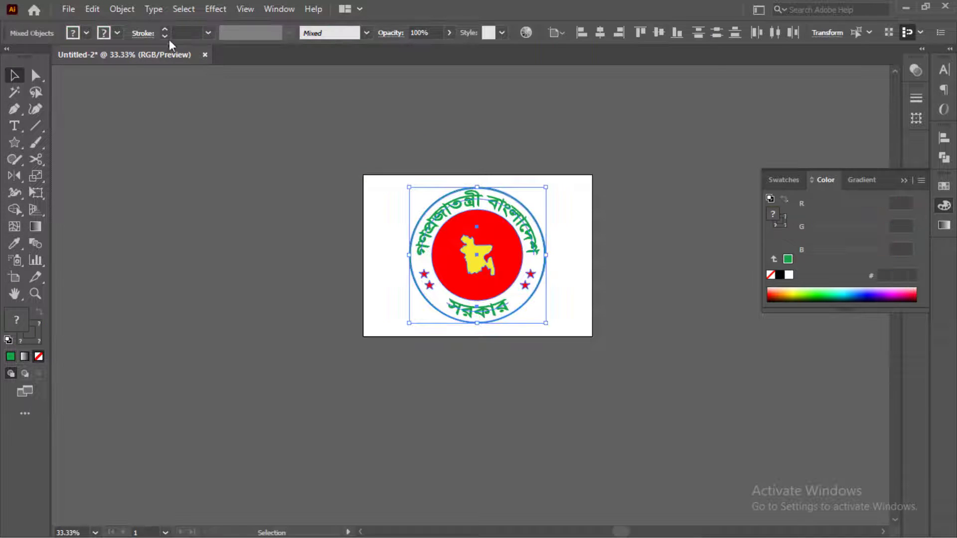
left_click(127, 10)
left_click(199, 189)
left_click(116, 10)
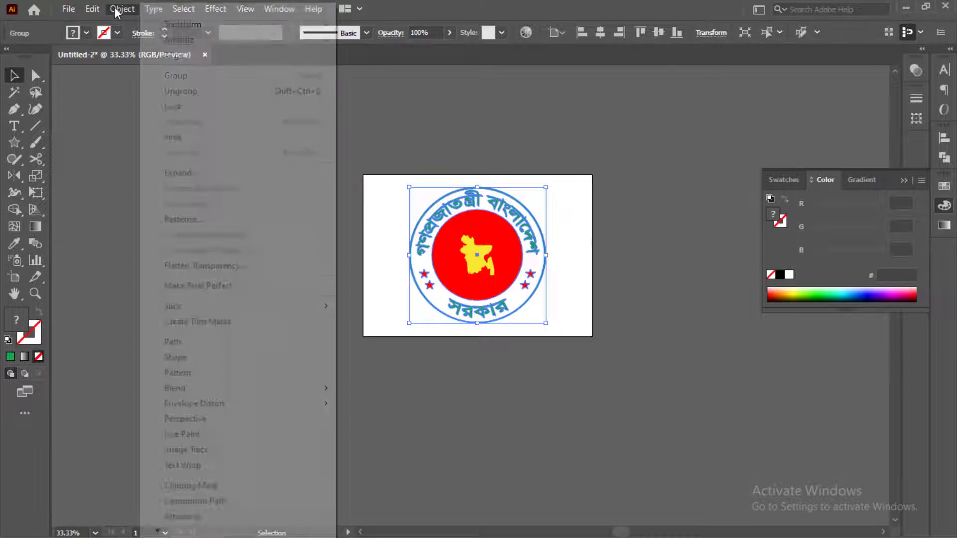
left_click(194, 174)
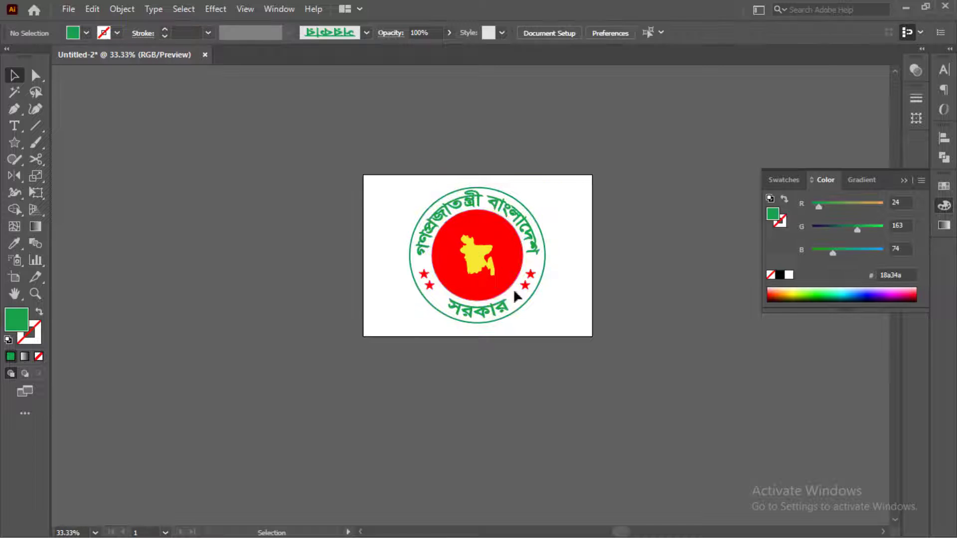
scroll(499, 259, "up", 5)
- Scroll the Word step list down to steps 18–21 on grouping, aligning and saving
scroll(496, 253, "down", 4)
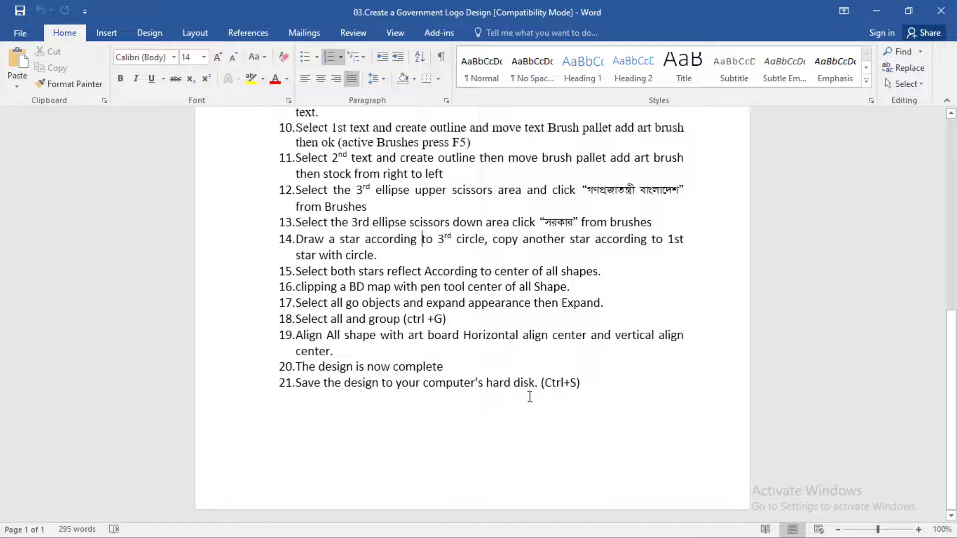
- Back in Illustrator, select the yellow map and scale it up within the red disc
key("alt+Tab")
left_click(478, 269)
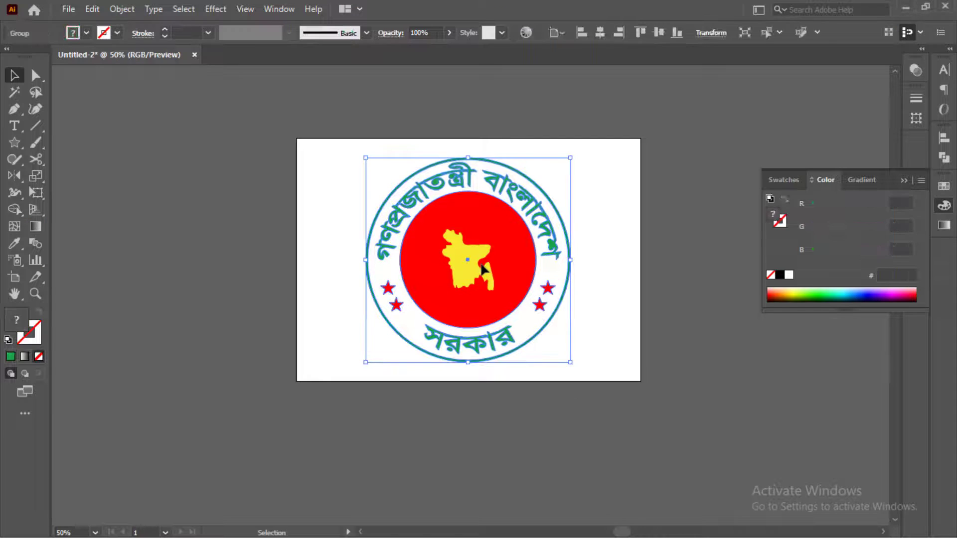
right_click(471, 262)
left_click(513, 379)
left_click(522, 375)
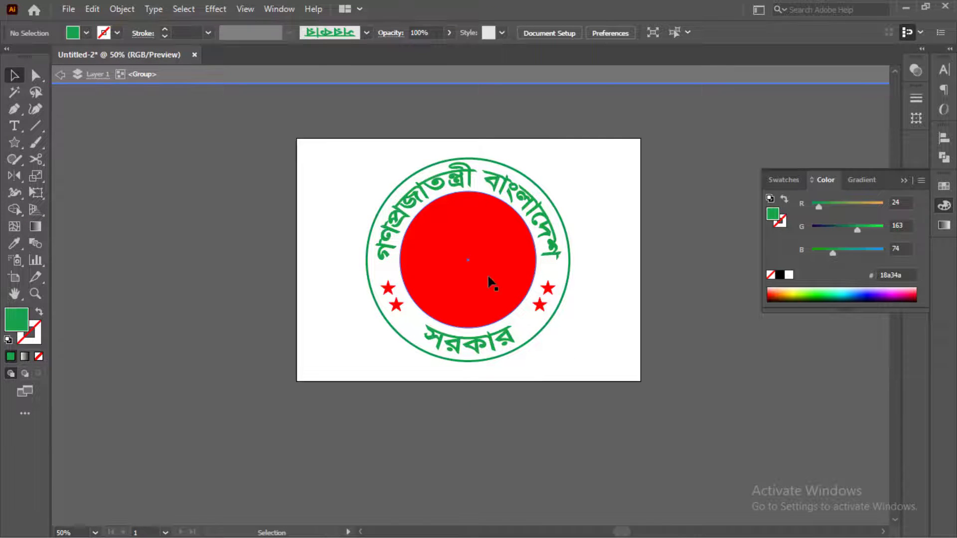
left_click(456, 269)
scroll(493, 289, "up", 2)
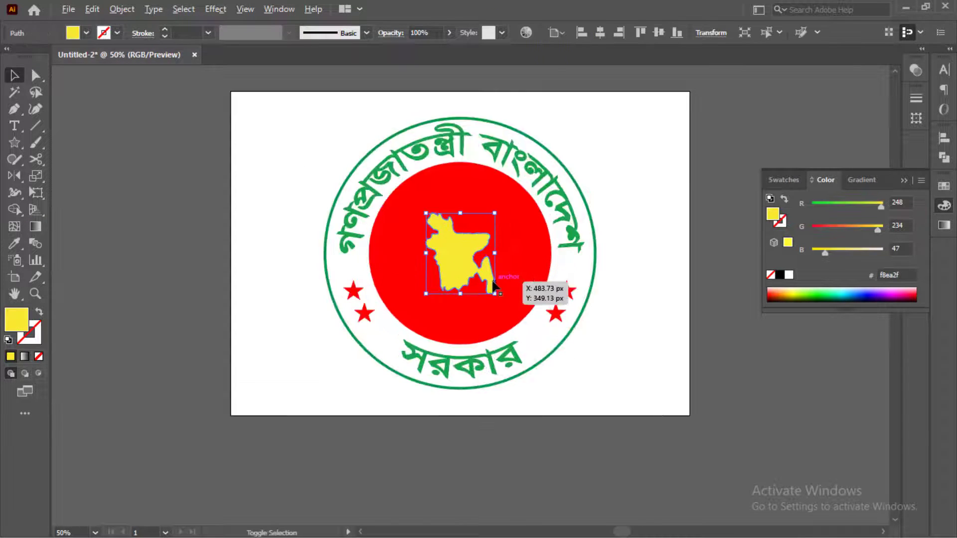
scroll(494, 289, "up", 1)
left_click_drag(499, 308, 553, 357)
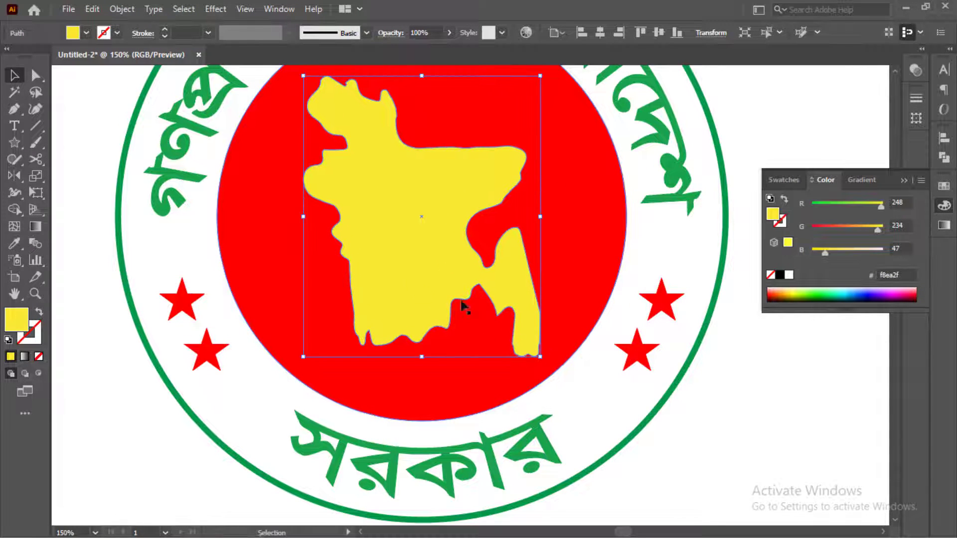
scroll(462, 306, "down", 3)
left_click(511, 282)
- Group the entire emblem and centre it horizontally on the artboard
left_click(409, 244)
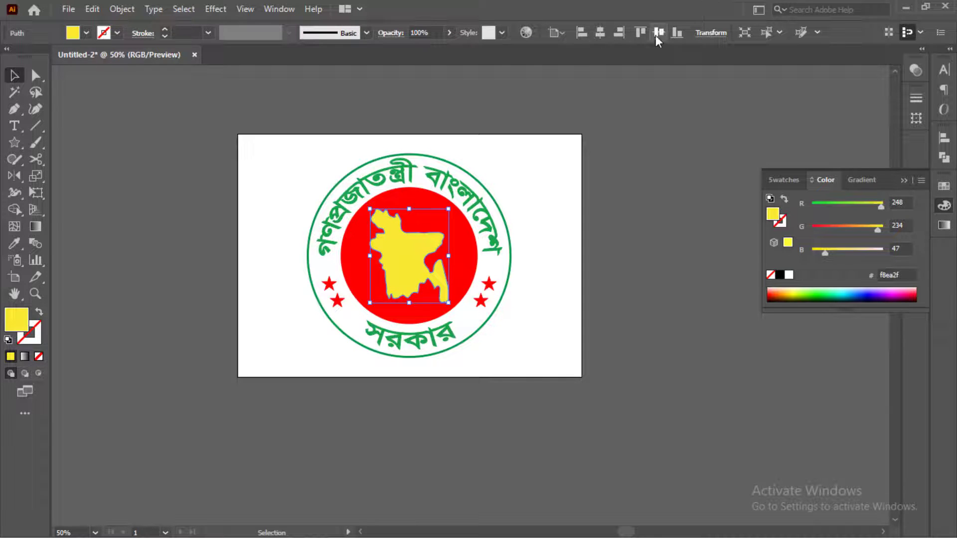
left_click(405, 363)
scroll(377, 212, "up", 1)
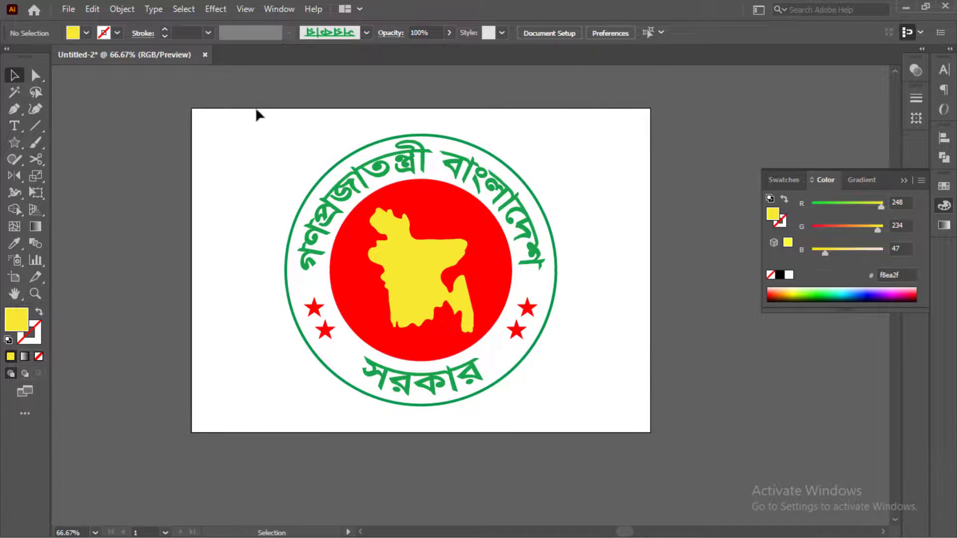
left_click_drag(257, 113, 497, 244)
right_click(496, 241)
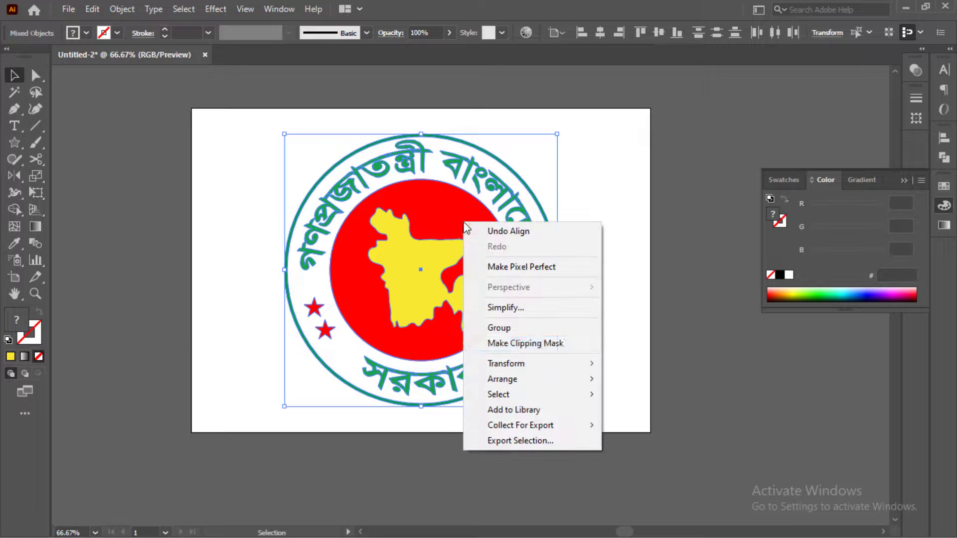
left_click(516, 327)
left_click(468, 245)
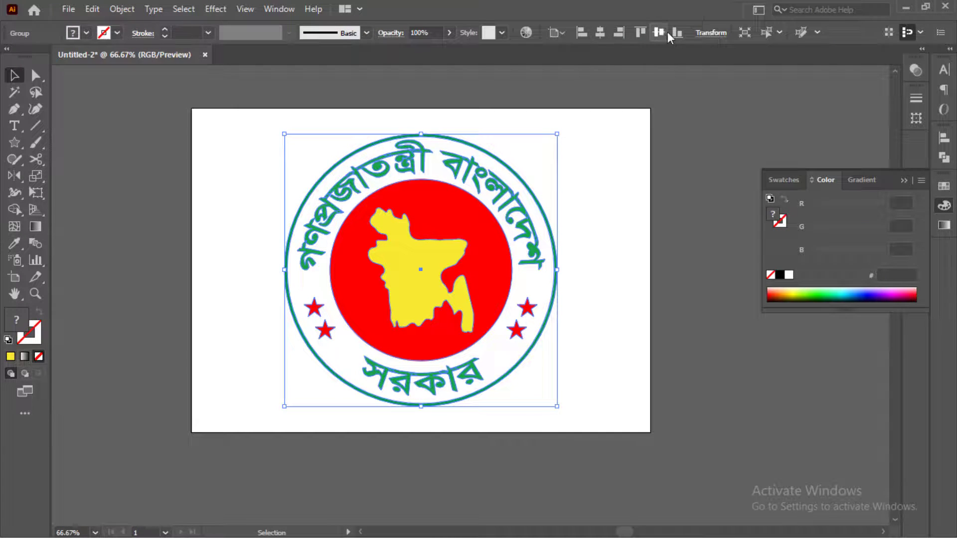
left_click(627, 308)
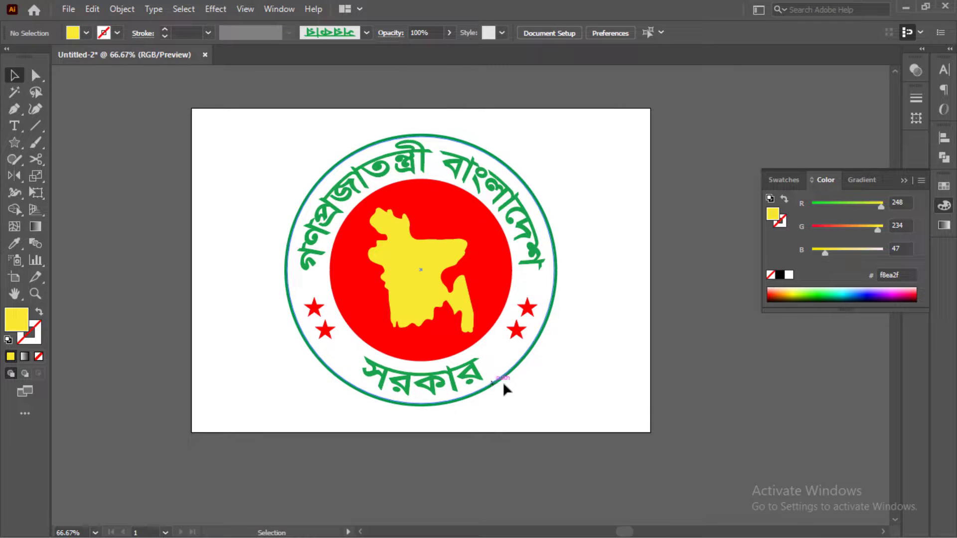
- Save the logo as an Adobe Illustrator (*.AI) file named 'BD govt log'
key("ctrl+s")
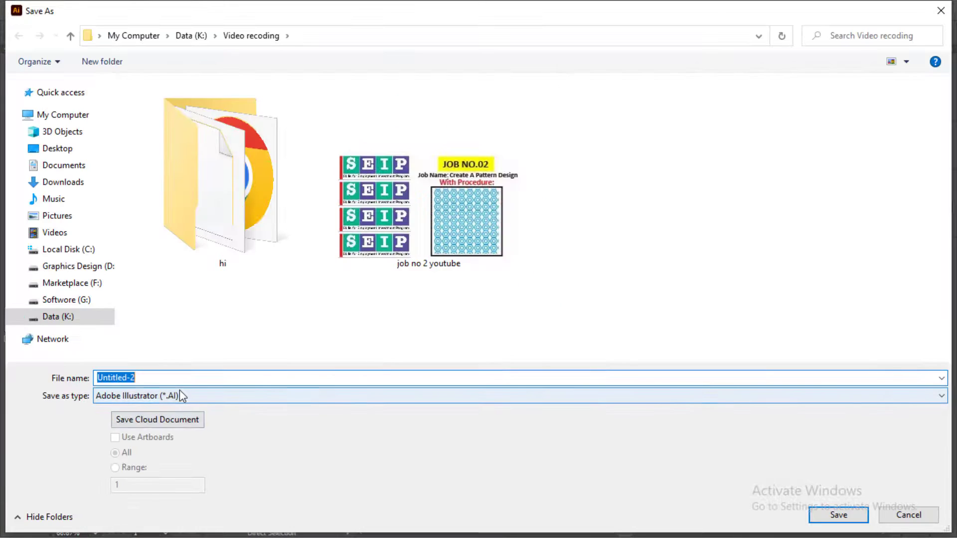
type("BD go")
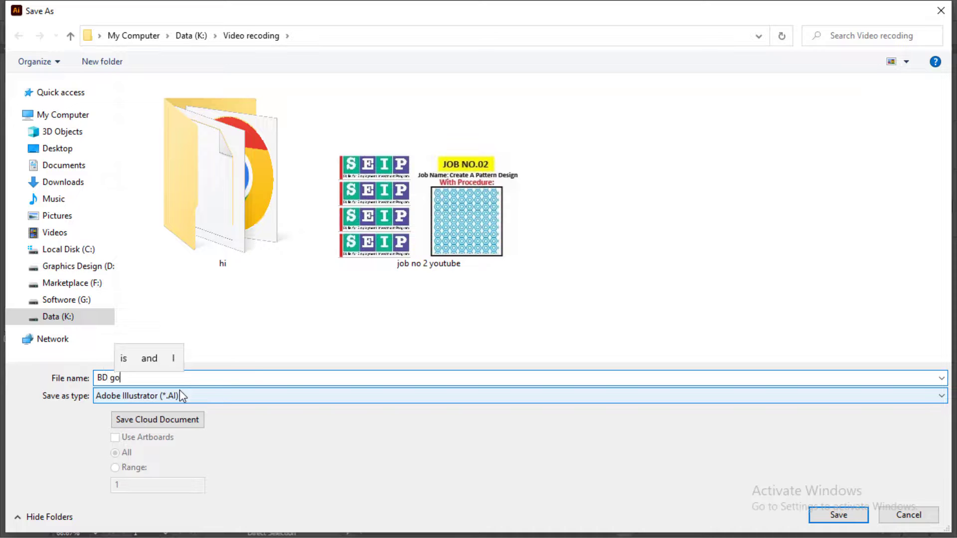
type("vt lo")
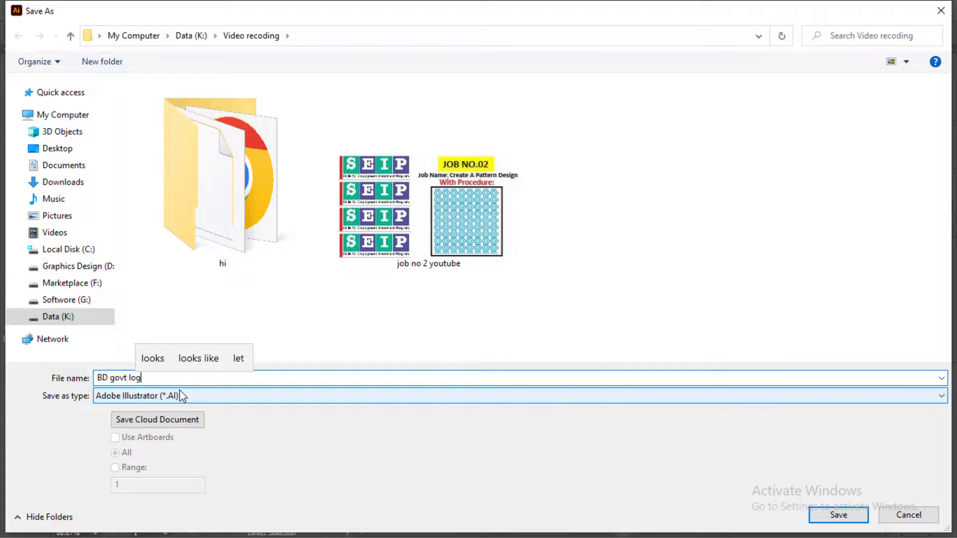
type("g")
key("Return")
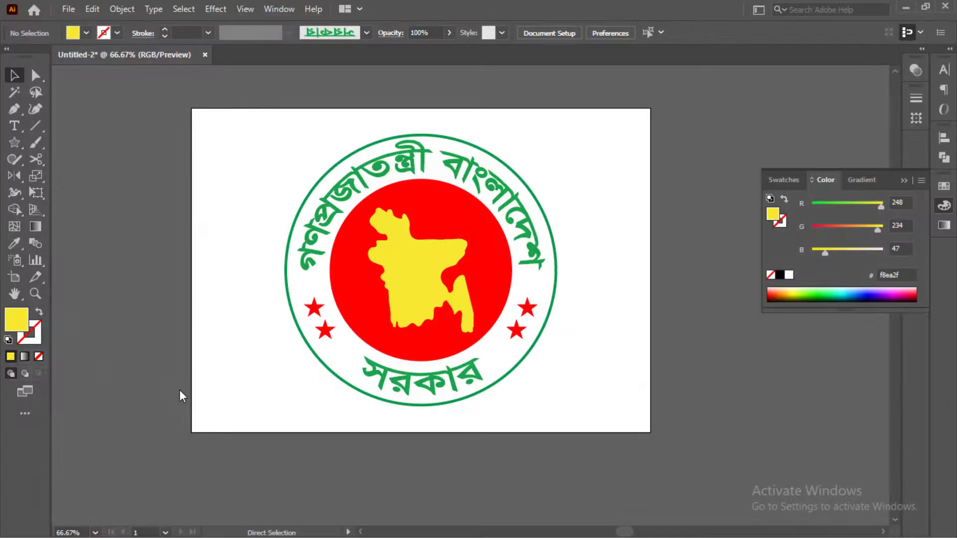
- Accept the Illustrator Options to save BD govt log.ai, then collapse the Color panel and deselect
left_click(543, 473)
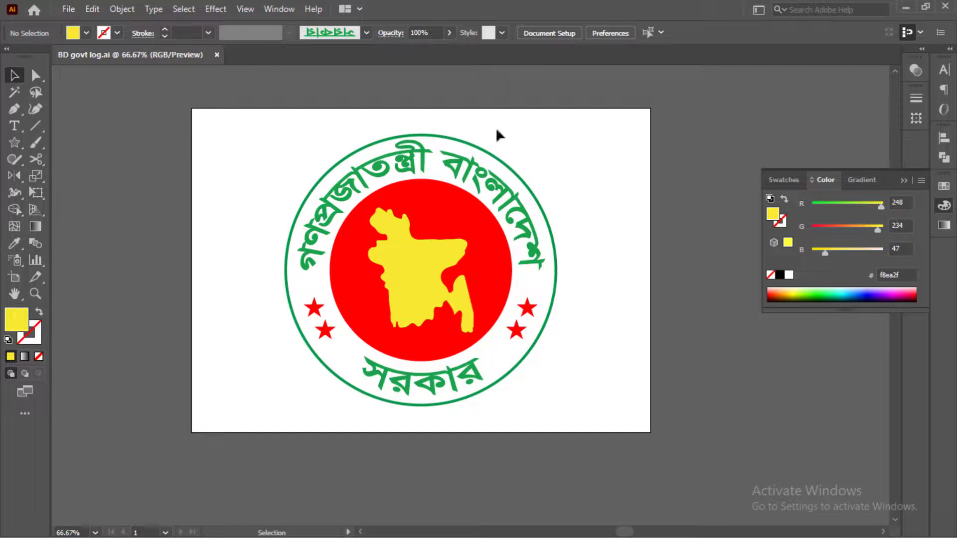
left_click(492, 219)
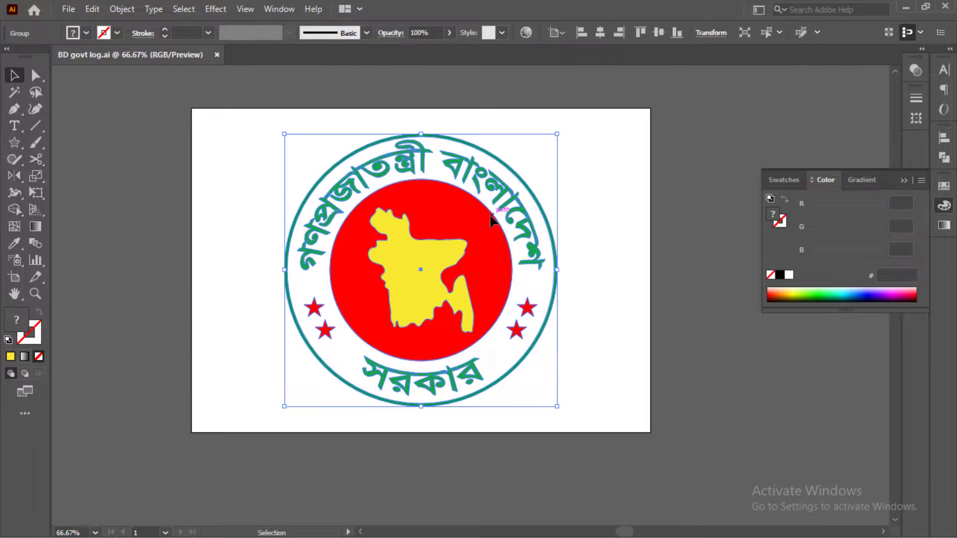
left_click(906, 180)
left_click(658, 357)
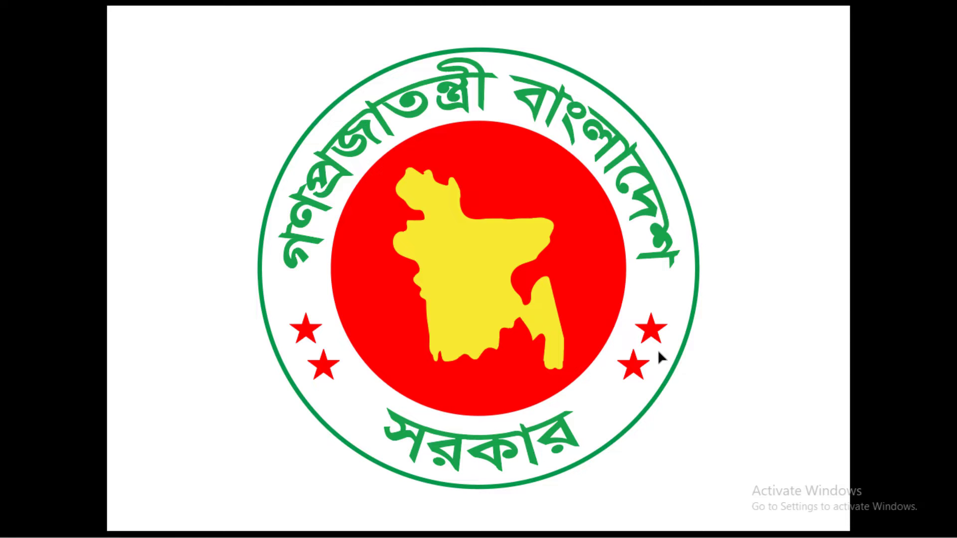
key("Escape")
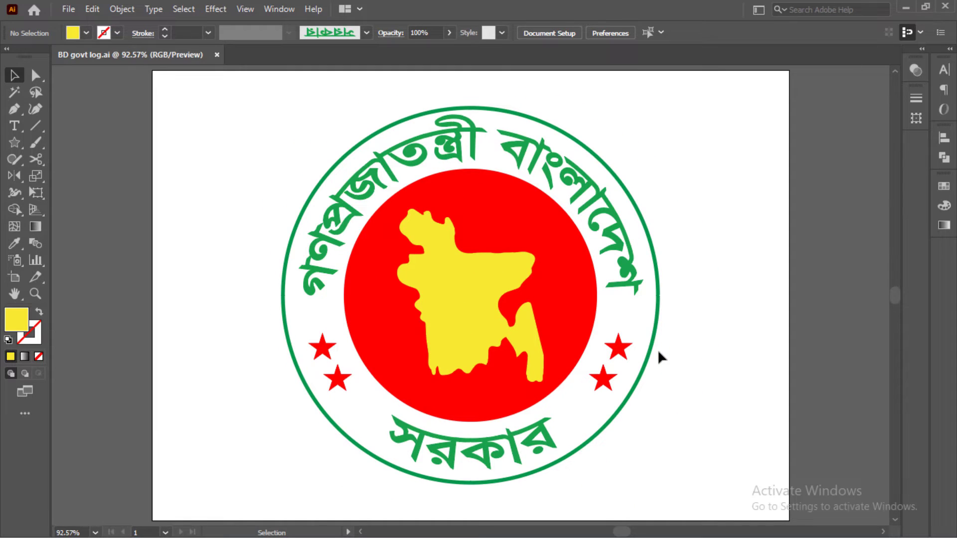